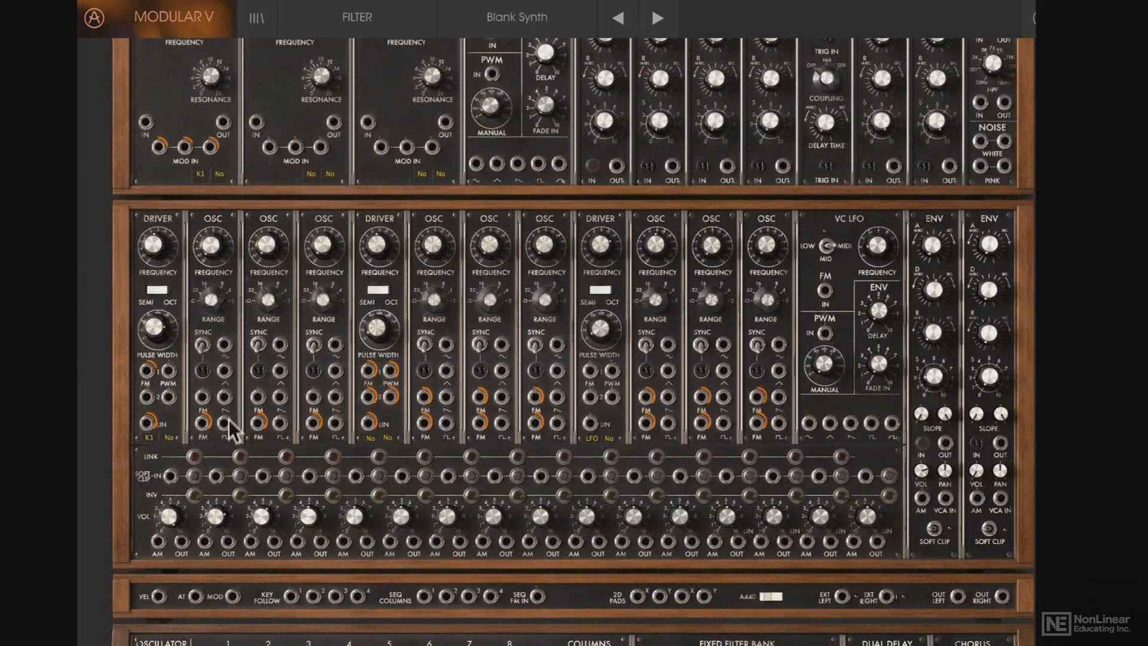
Step: Patch the first oscillator's square-wave output into Filter 1's input, and Filter 1's output into the first VCA's input
left_click_drag(222, 422, 144, 122)
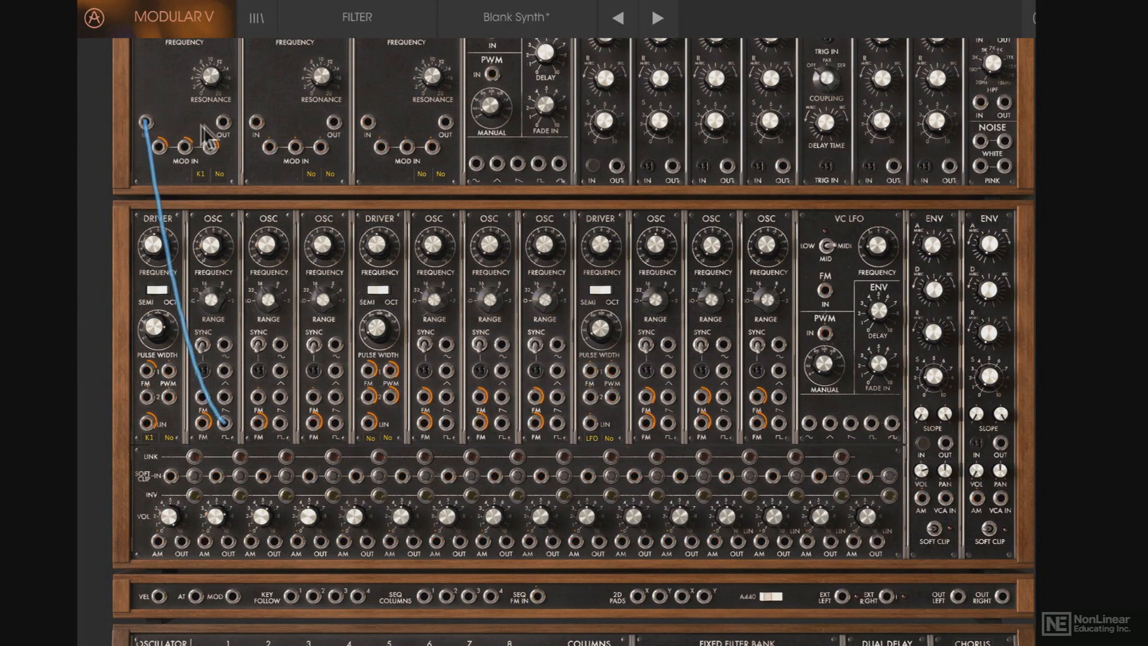
left_click_drag(223, 122, 946, 496)
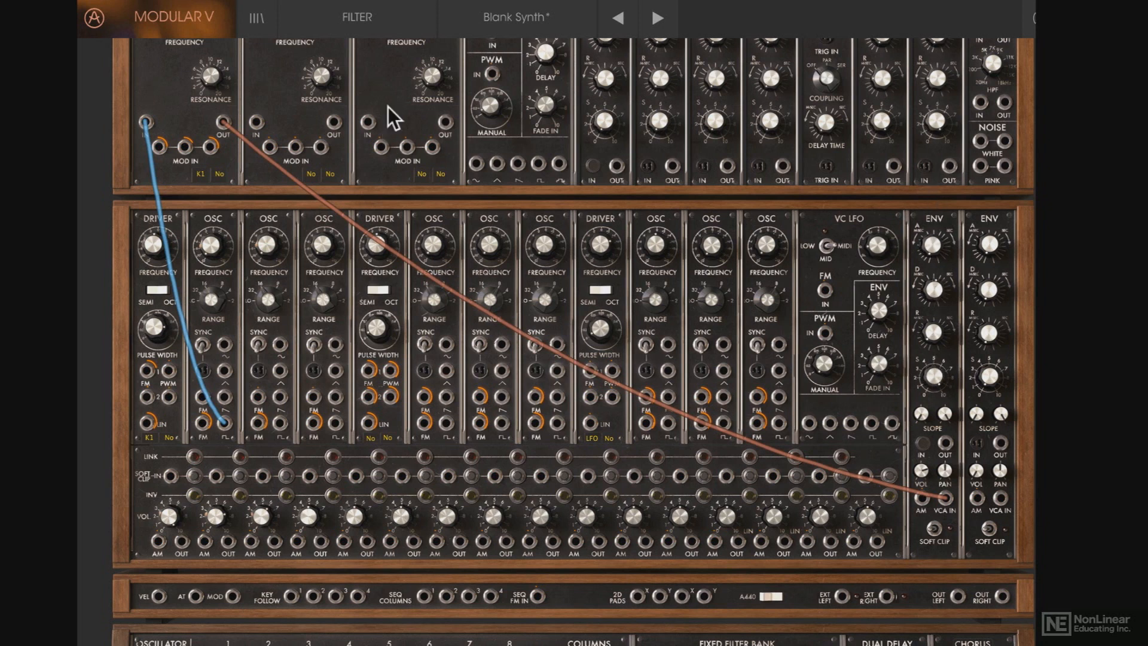
Step: Assign sequencer output S1 as the second modulation source of the first oscillator driver
scroll(389, 106, "up", 3)
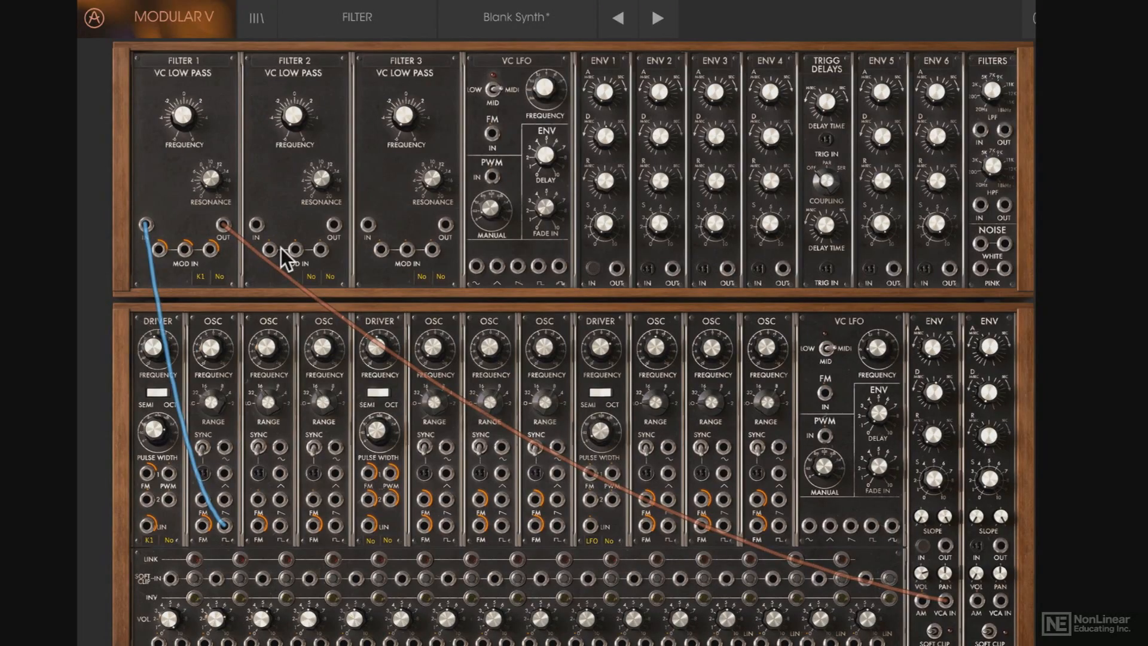
scroll(282, 248, "down", 8)
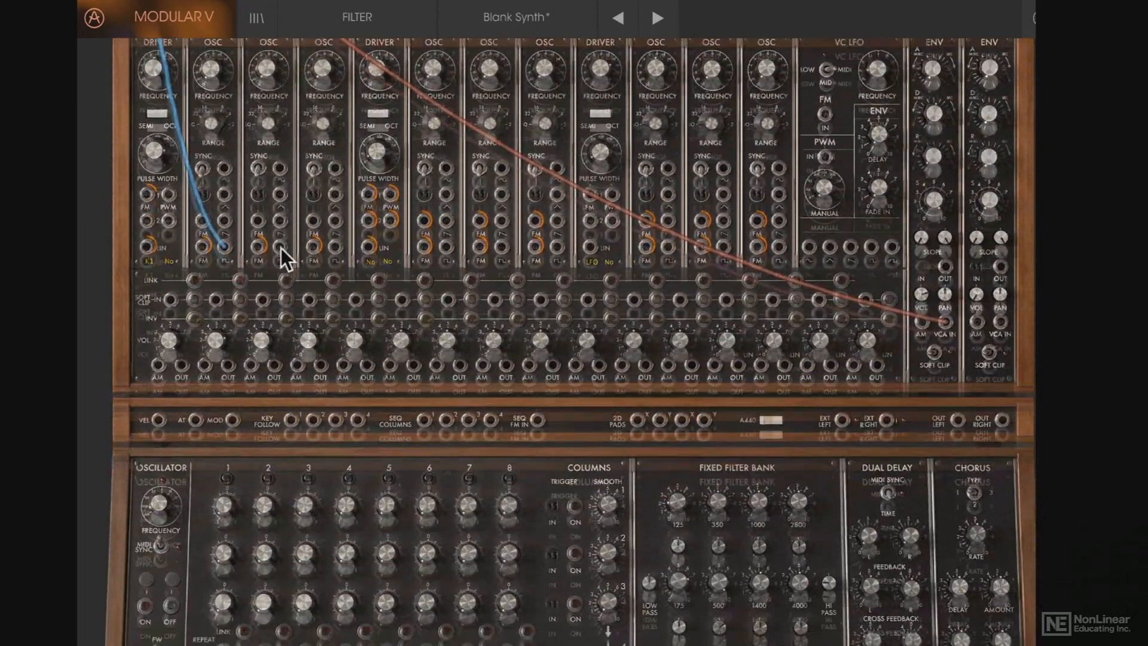
scroll(282, 248, "down", 7)
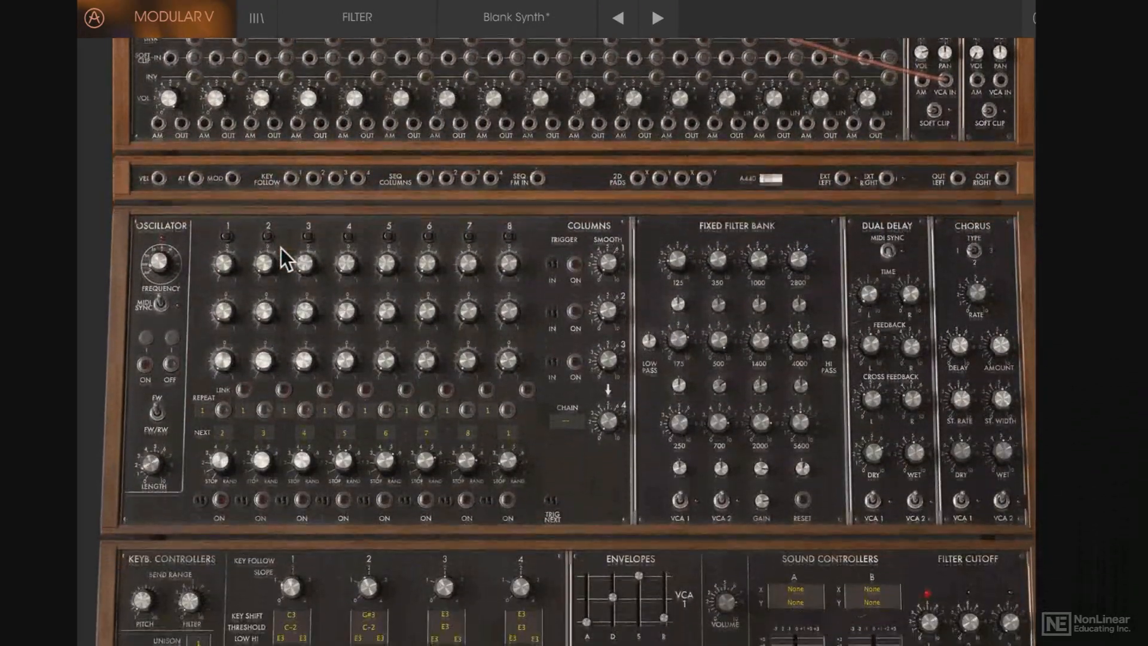
scroll(282, 248, "up", 1)
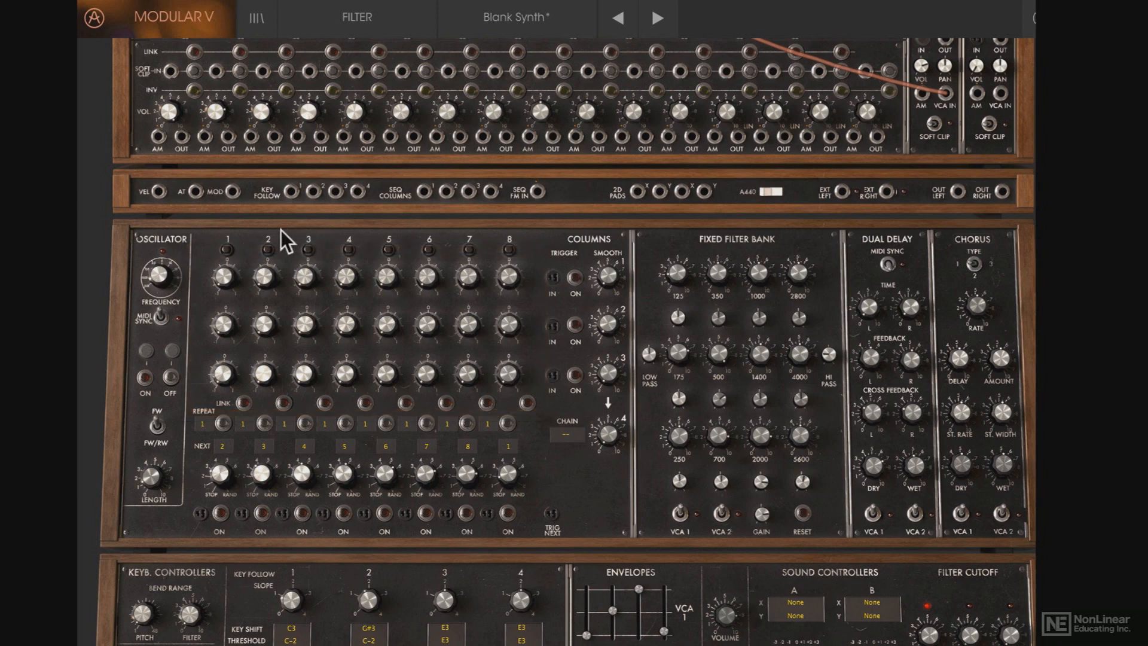
scroll(281, 230, "up", 3)
scroll(281, 230, "up", 3)
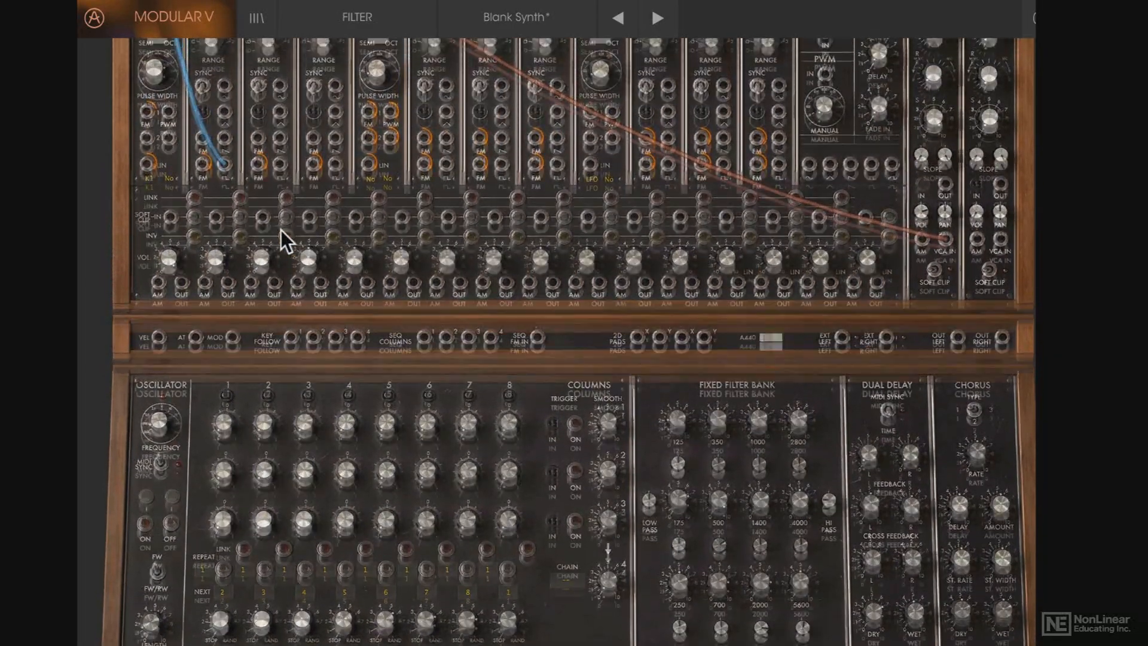
scroll(281, 229, "up", 3)
scroll(222, 230, "up", 3)
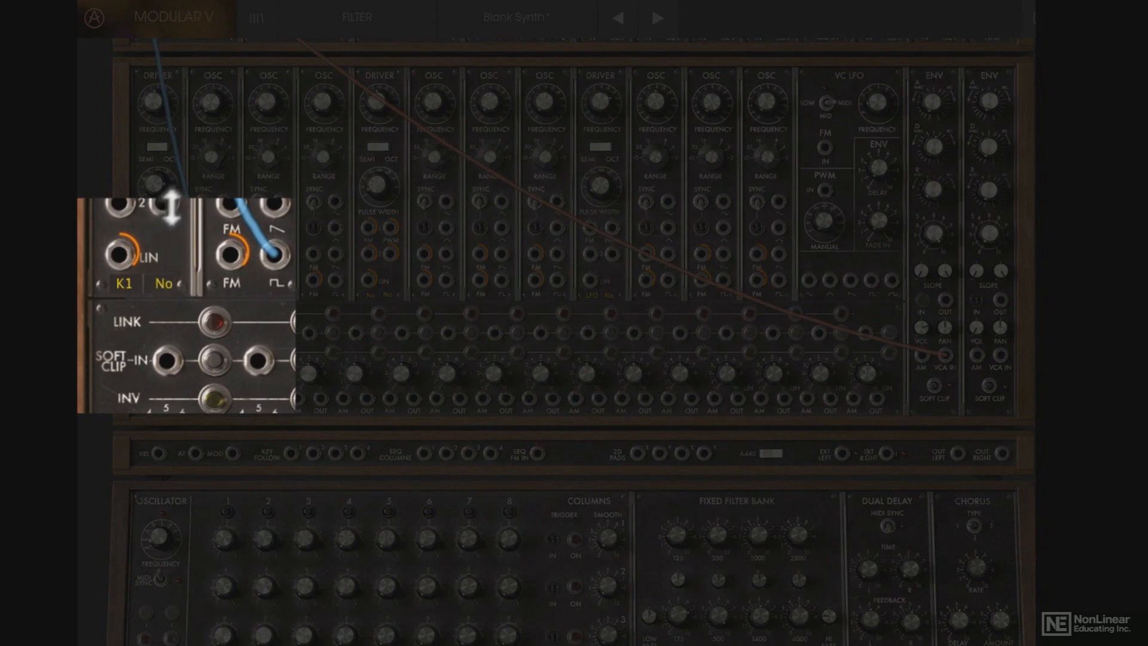
left_click_drag(172, 208, 182, 71)
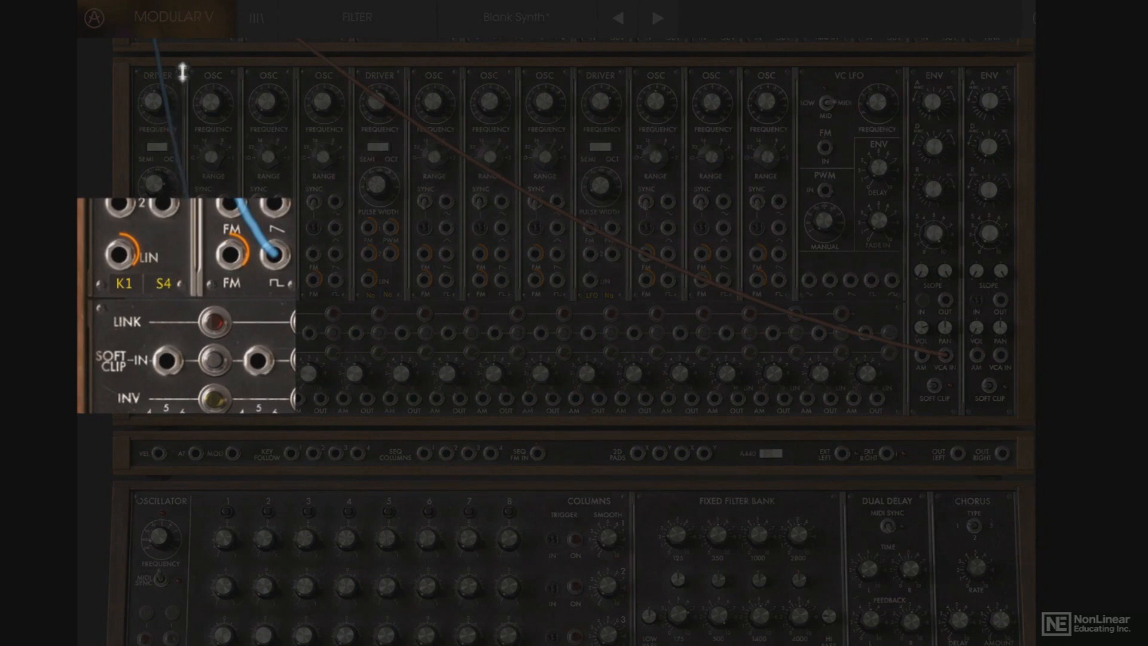
mouse_move(183, 114)
left_mouse_down()
mouse_move(179, 192)
mouse_move(169, 154)
mouse_move(200, 97)
left_mouse_up()
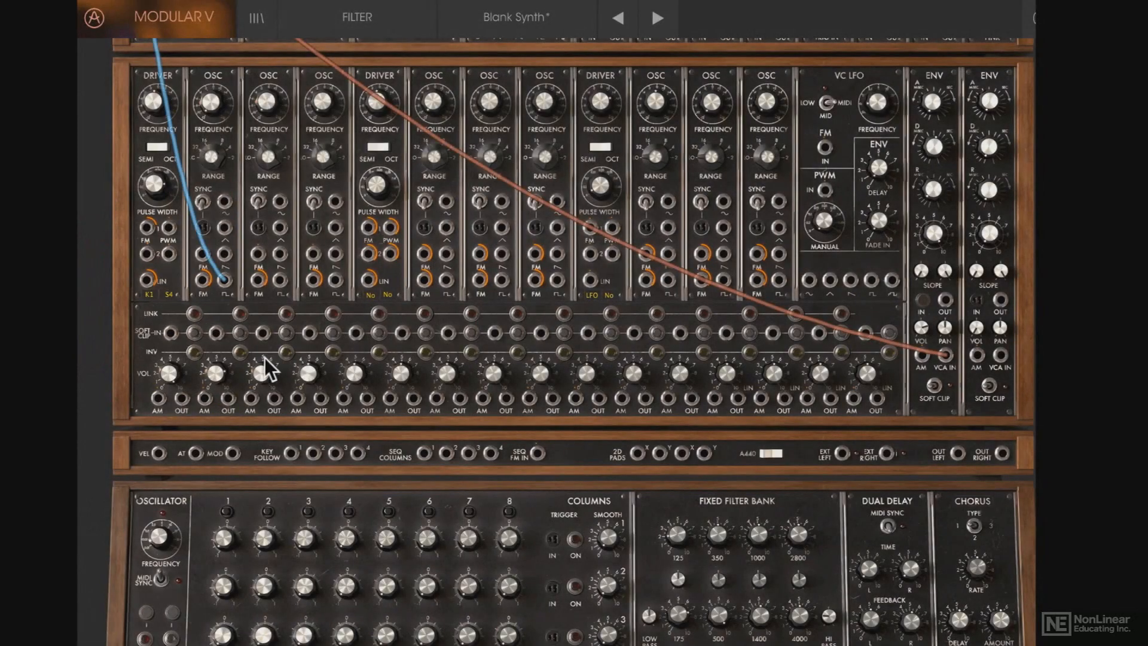
scroll(264, 357, "down", 3)
scroll(264, 358, "down", 1)
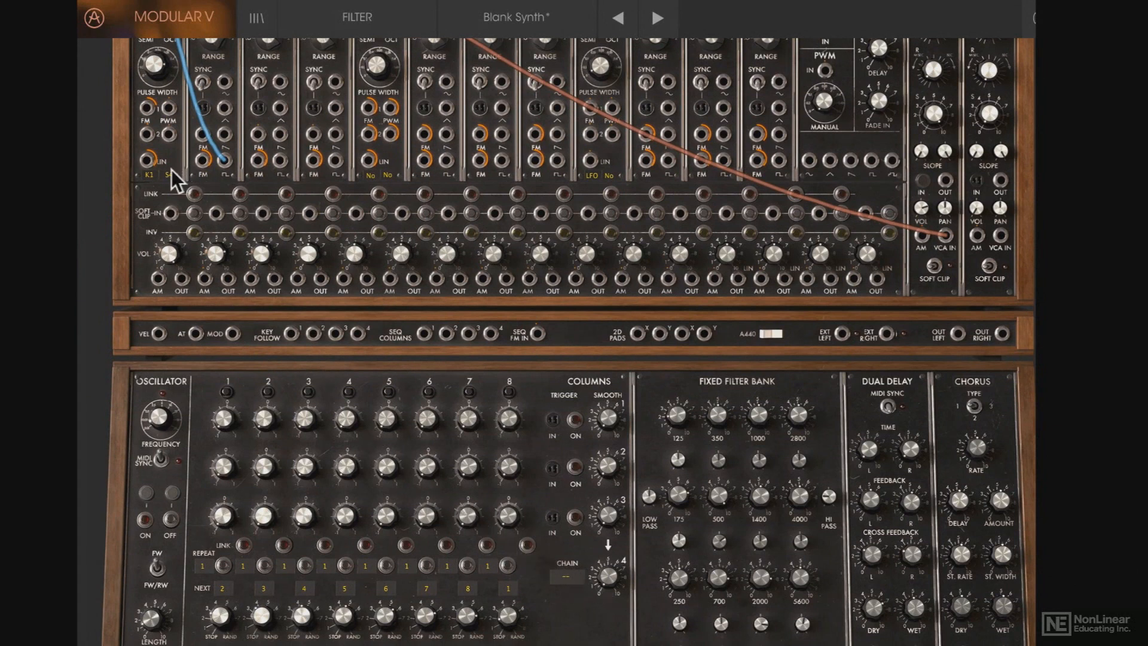
left_click_drag(170, 176, 183, 338)
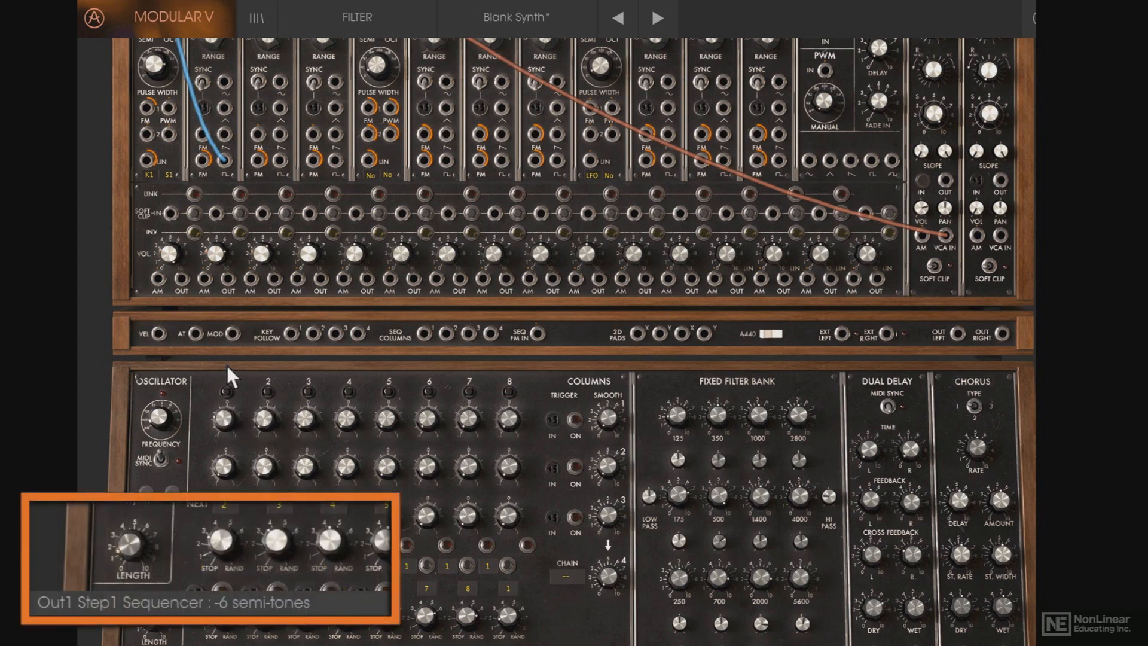
Step: Adjust the output 1 pitches across sequencer steps 2 to 8 in the first row of knobs
left_click_drag(265, 418, 266, 327)
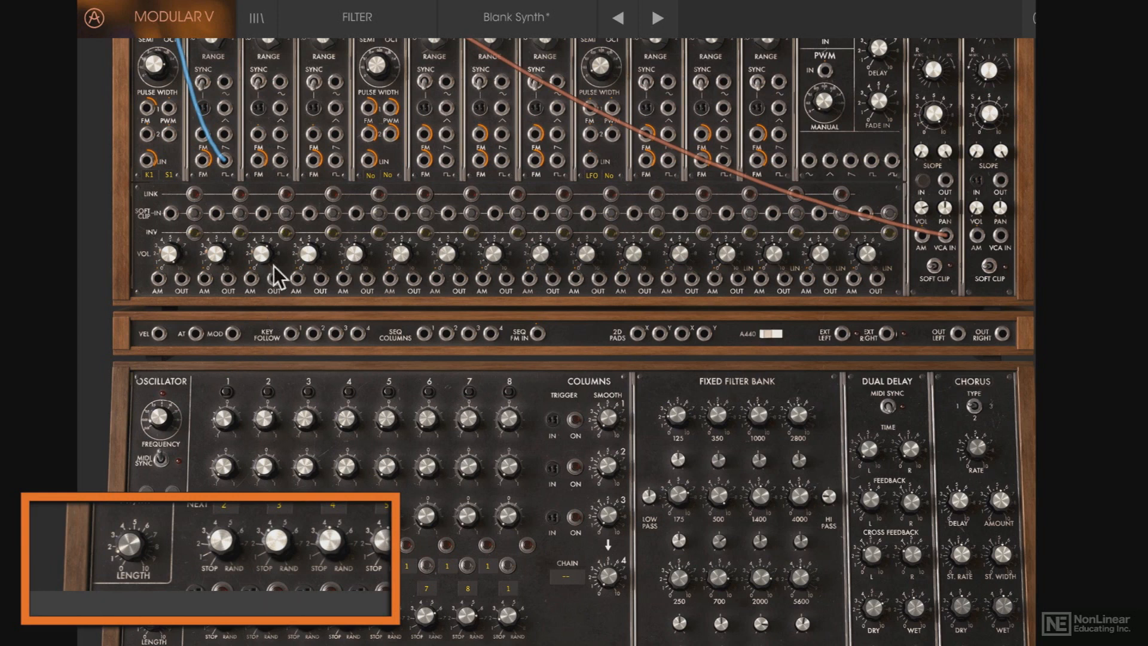
left_click_drag(352, 425, 371, 269)
left_click_drag(389, 419, 397, 225)
left_click_drag(430, 419, 451, 230)
left_click_drag(471, 421, 475, 285)
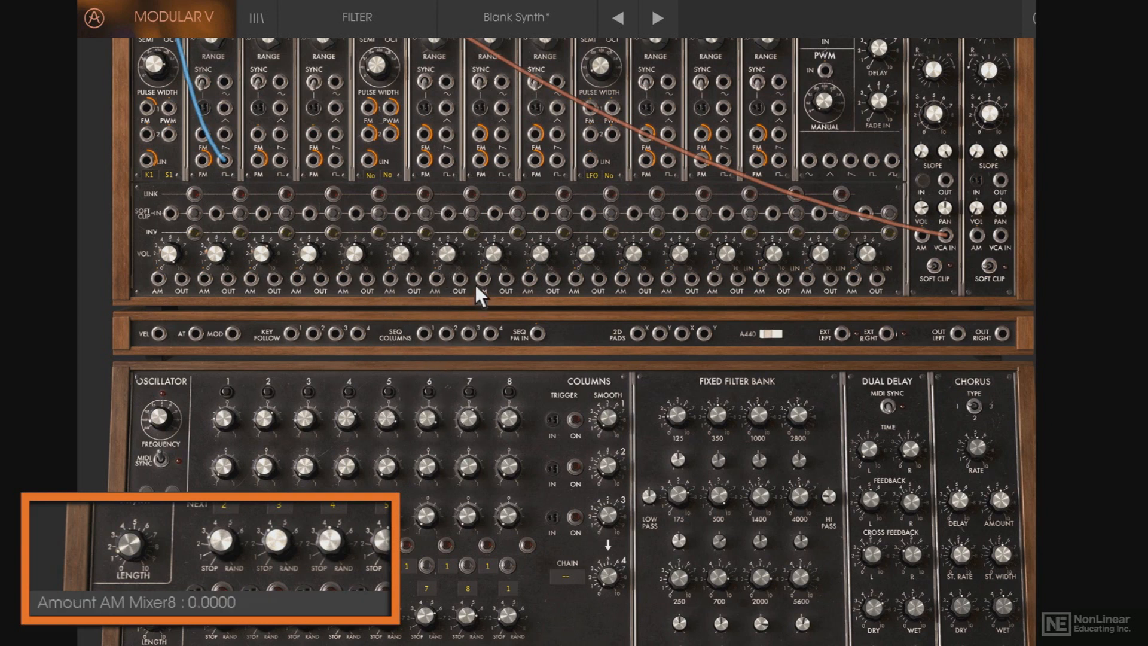
left_click_drag(514, 430, 514, 288)
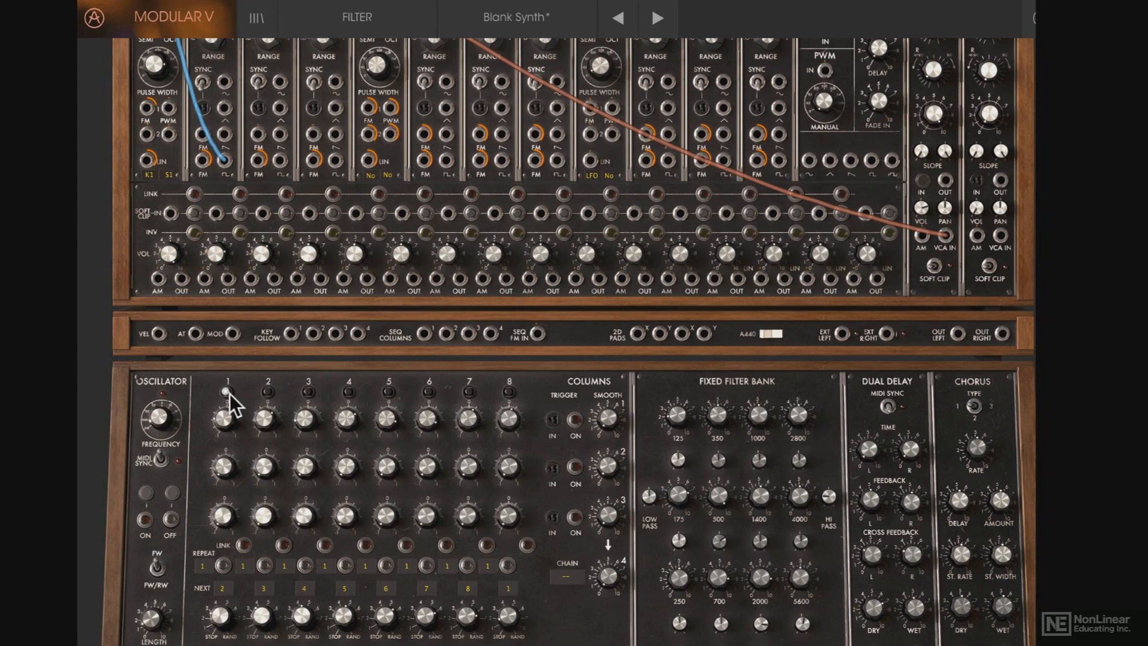
Step: Try the sequencer's manual ON control and review the source options for Trig. On and Trig. Off
scroll(229, 393, "down", 1)
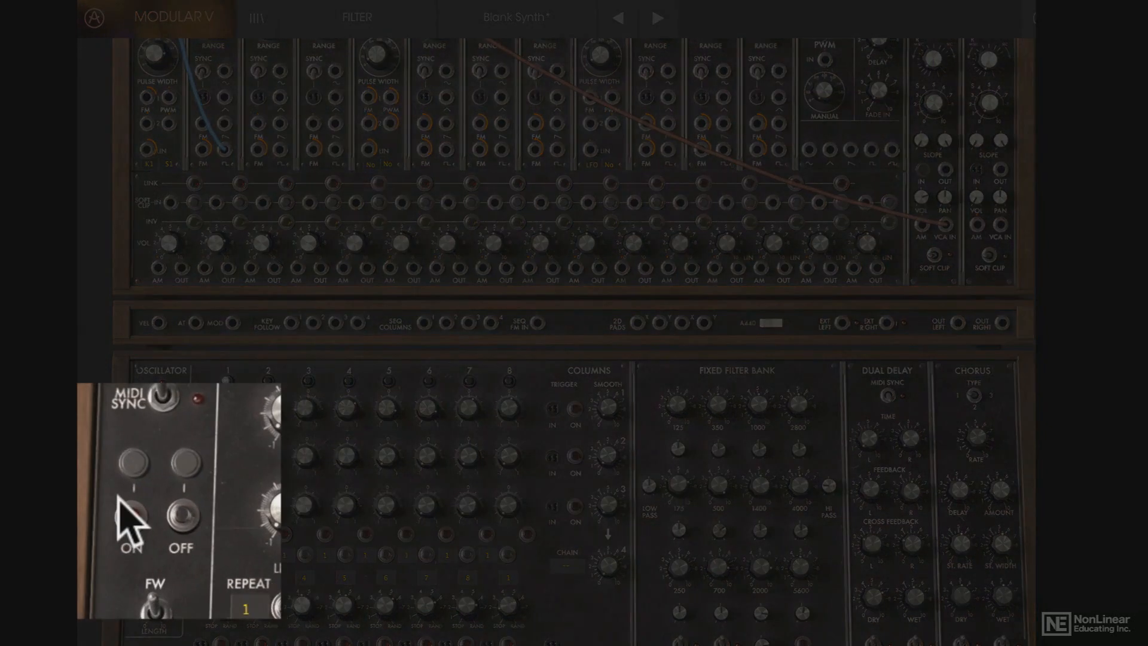
left_click(143, 512)
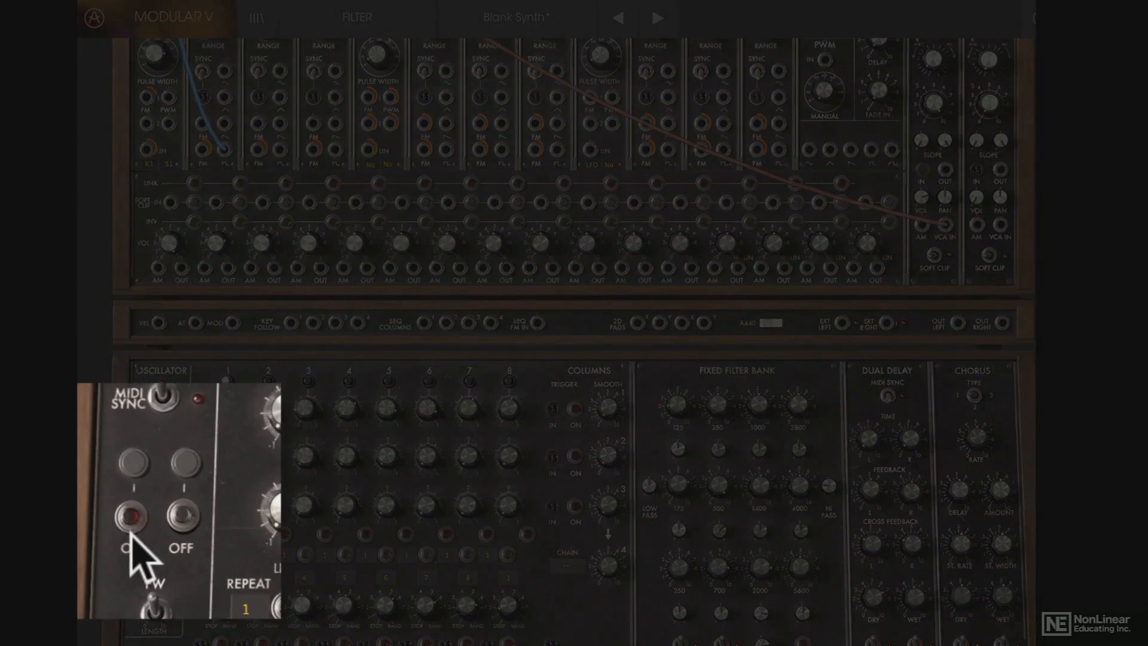
left_click(146, 482)
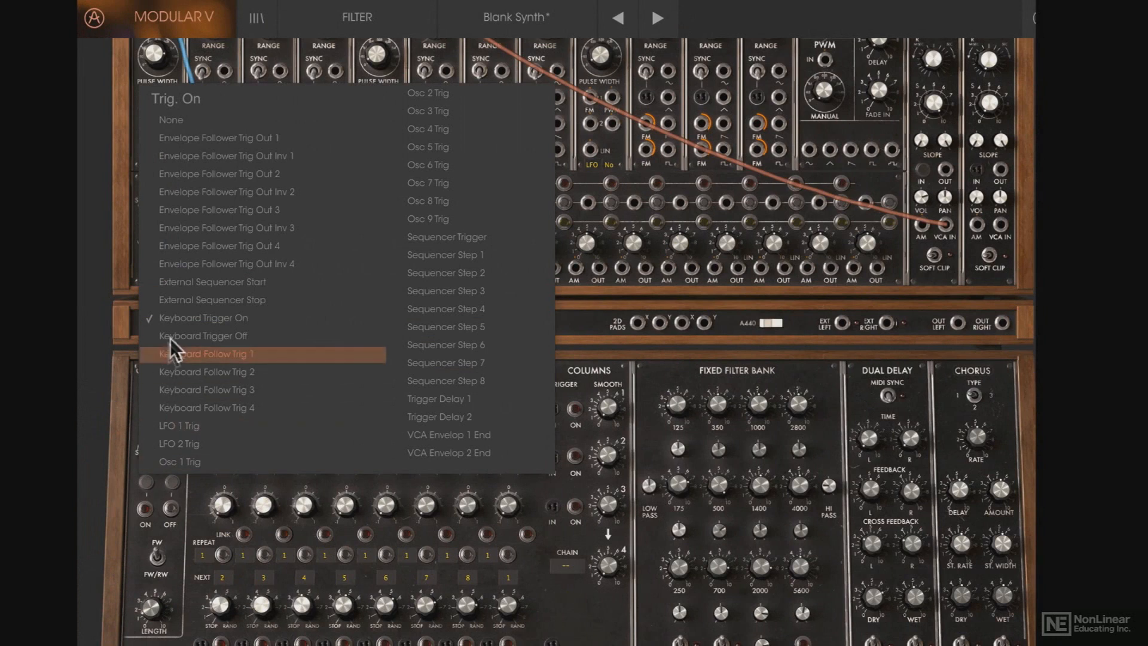
left_click(121, 505)
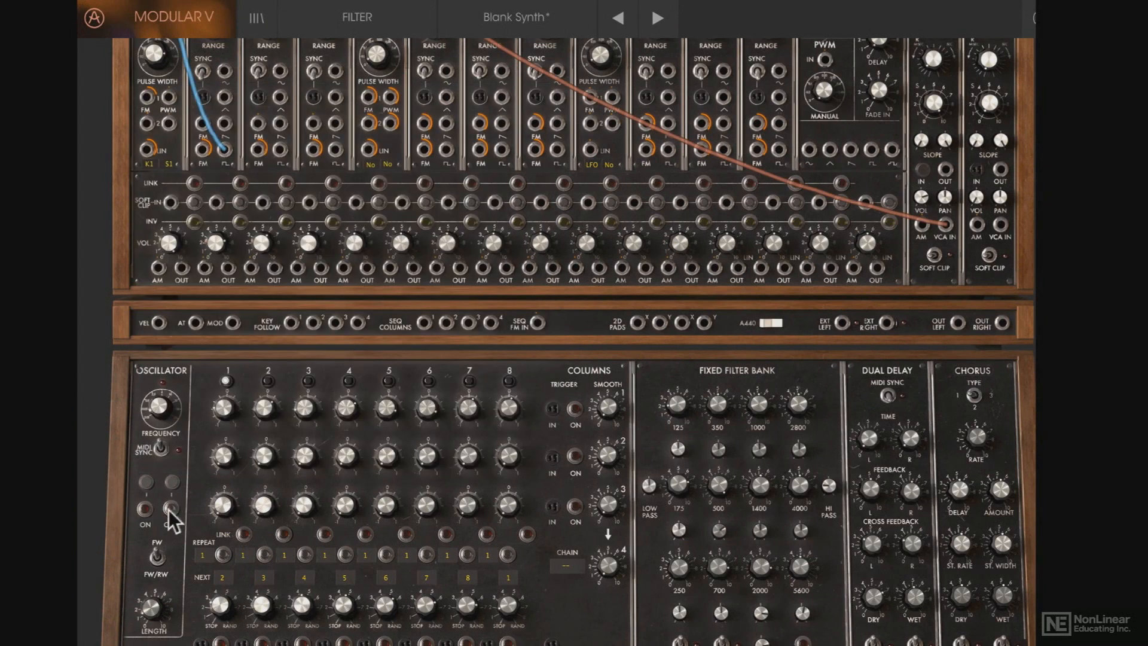
left_click(171, 482)
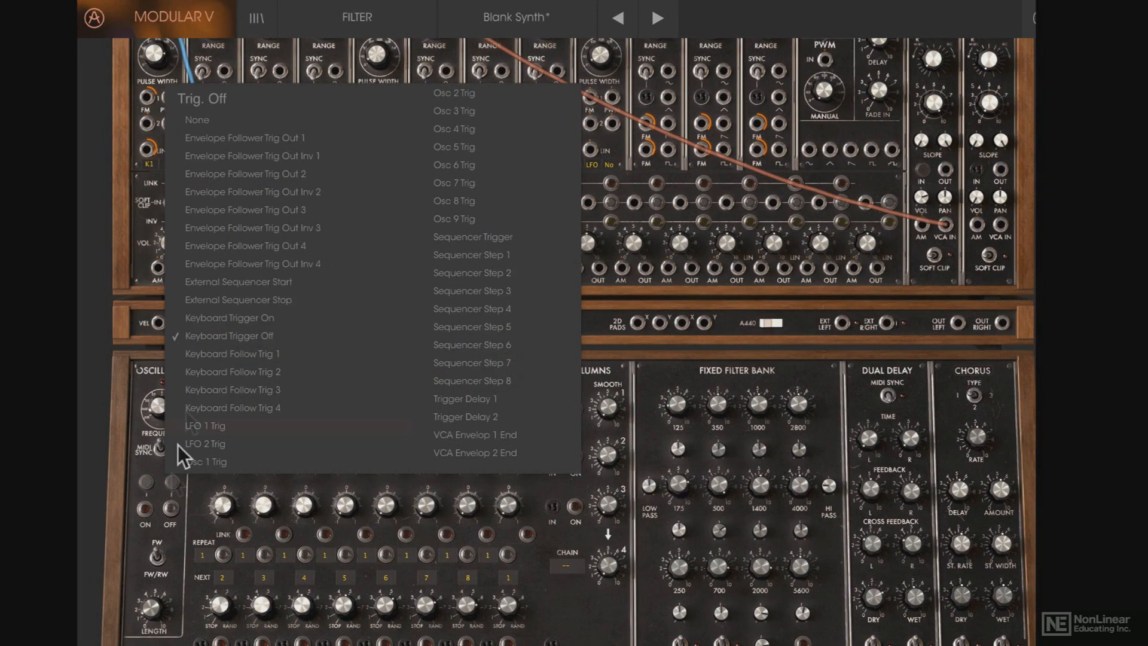
left_click(131, 441)
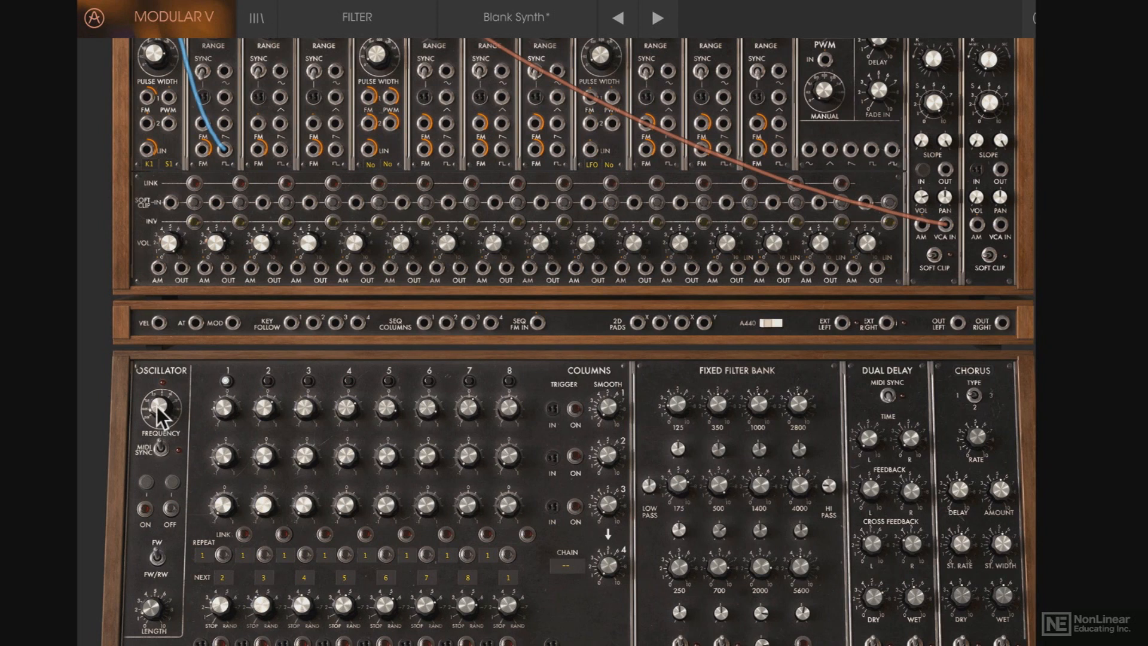
Step: Adjust the sequencer oscillator's rate, trying a synced rate of Tempo*3, and switch MIDI sync off
left_click_drag(157, 407, 162, 304)
left_click_drag(159, 404, 159, 372)
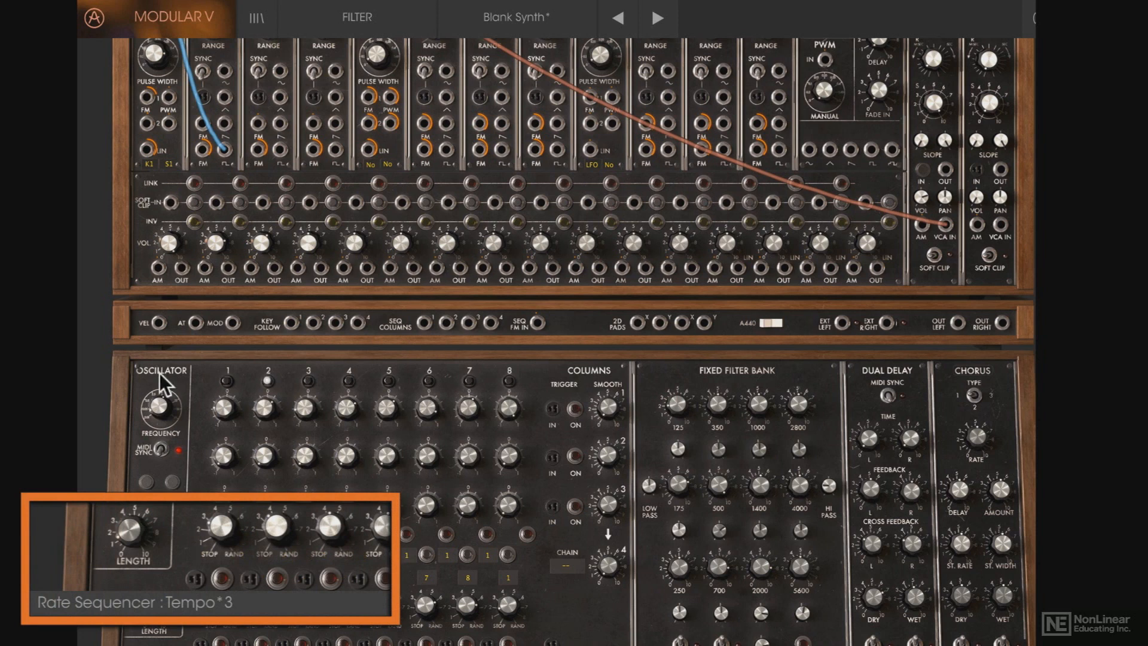
left_click(160, 447)
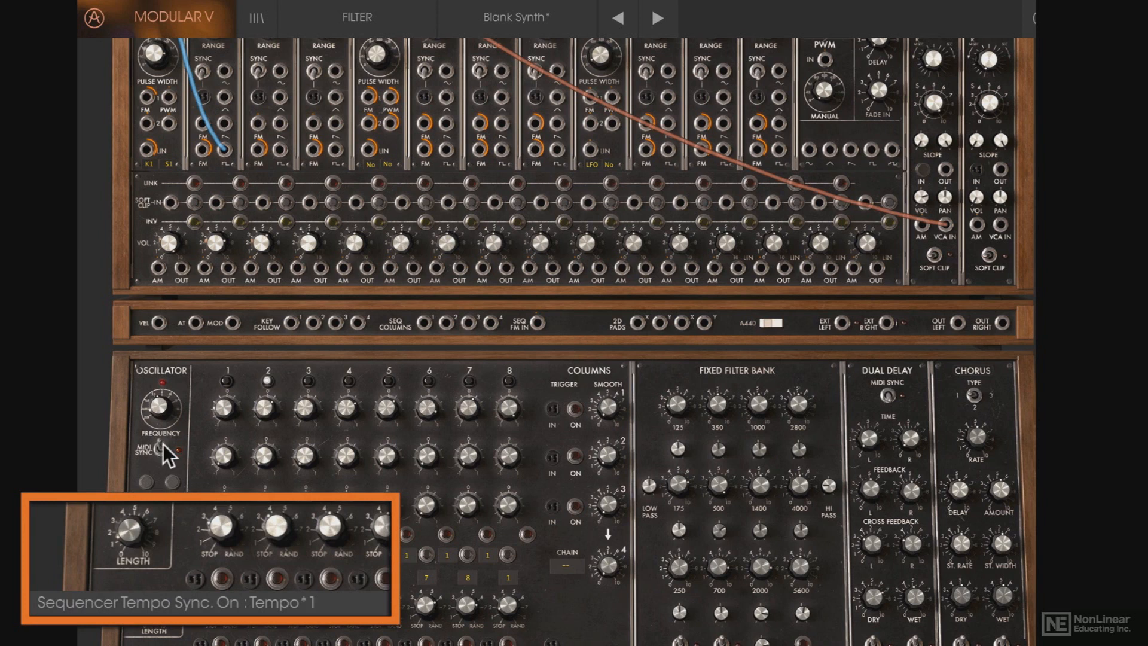
left_click_drag(160, 403, 160, 398)
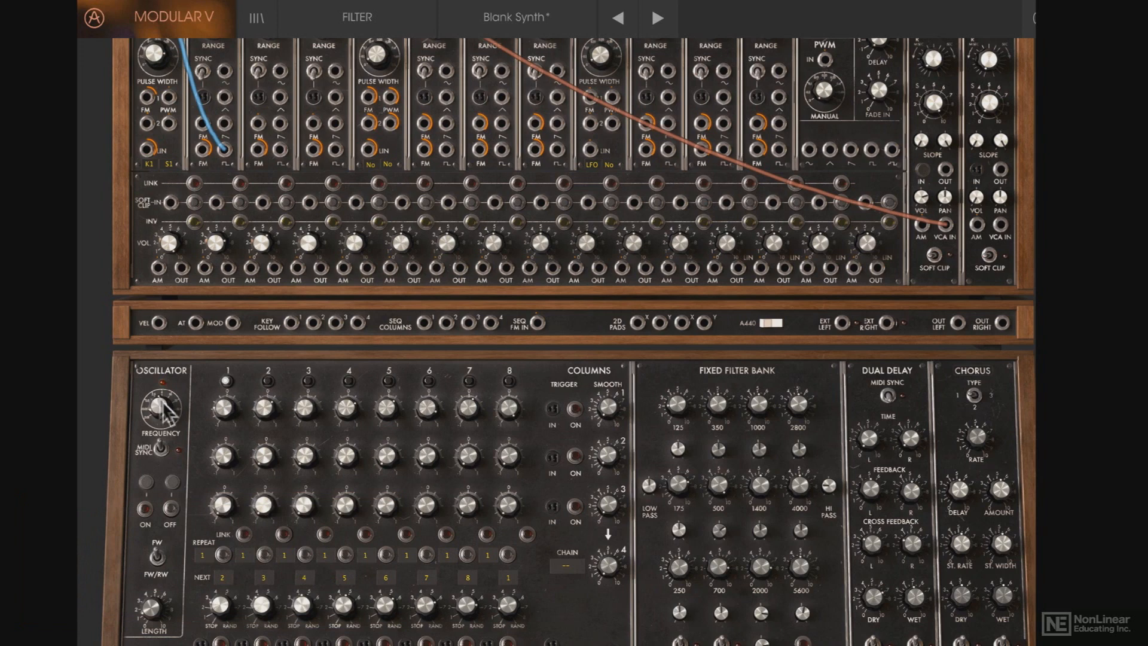
Step: Set the sequencer's Trig. On source to None and its Trig. Next source to Keyboard Trigger On
scroll(197, 462, "down", 3)
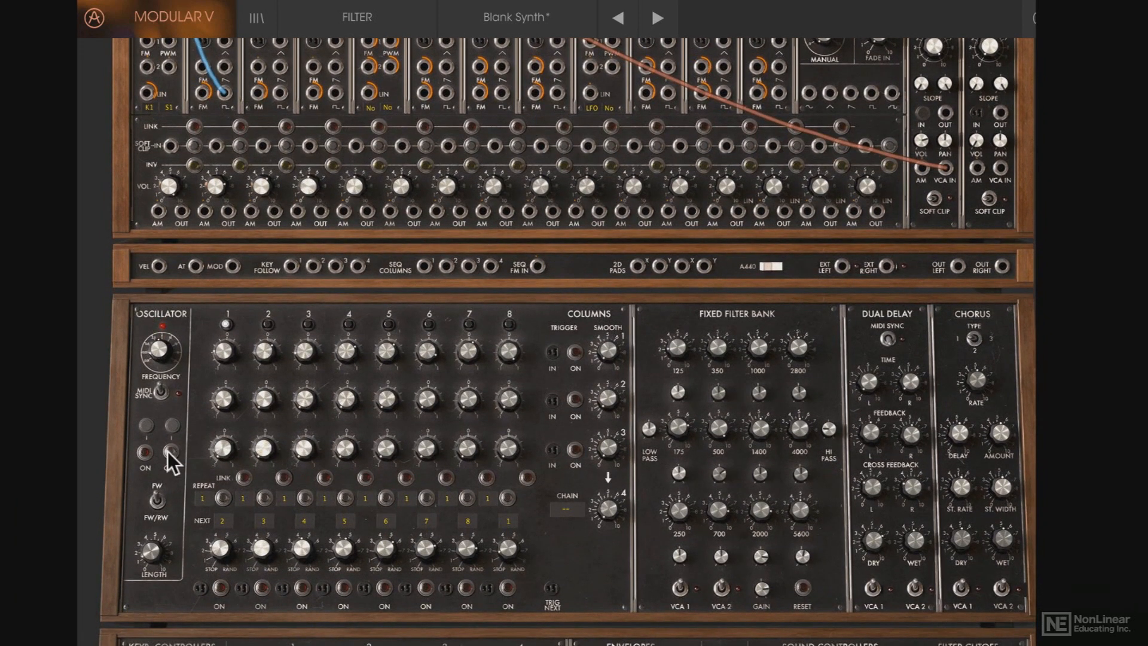
left_click(144, 452)
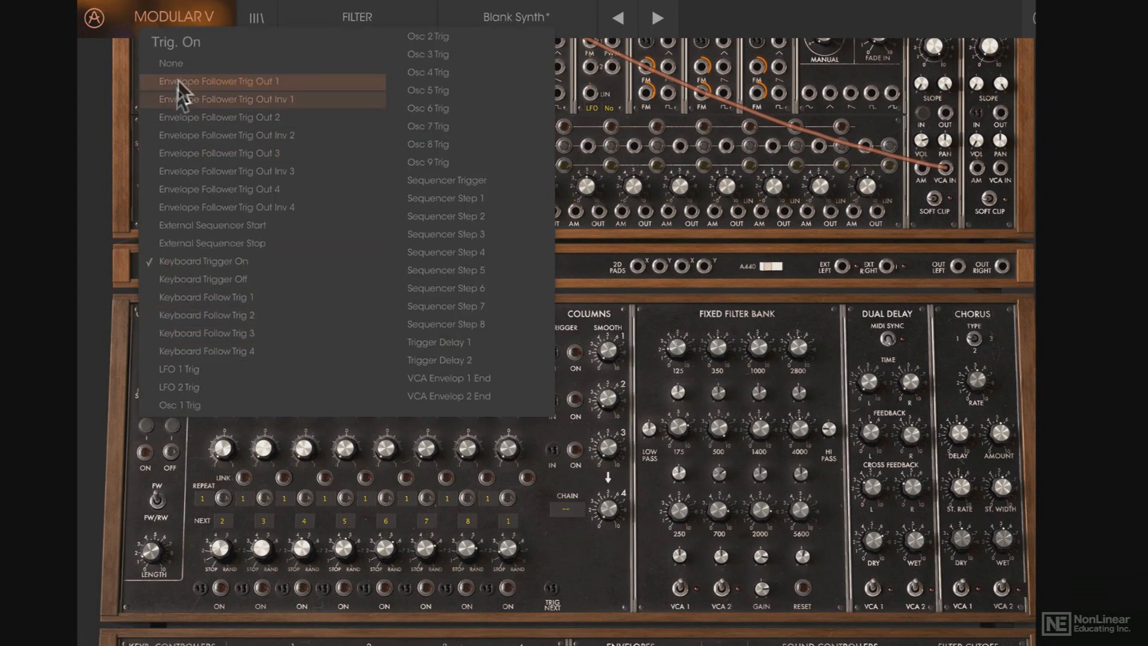
left_click(174, 63)
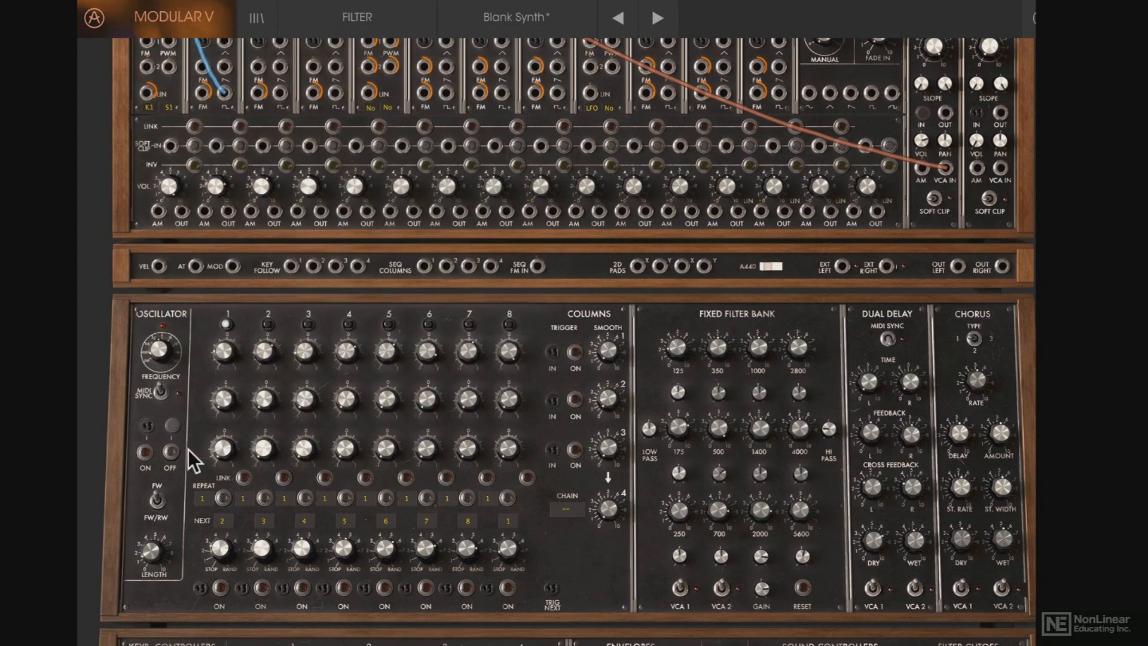
left_click(551, 587)
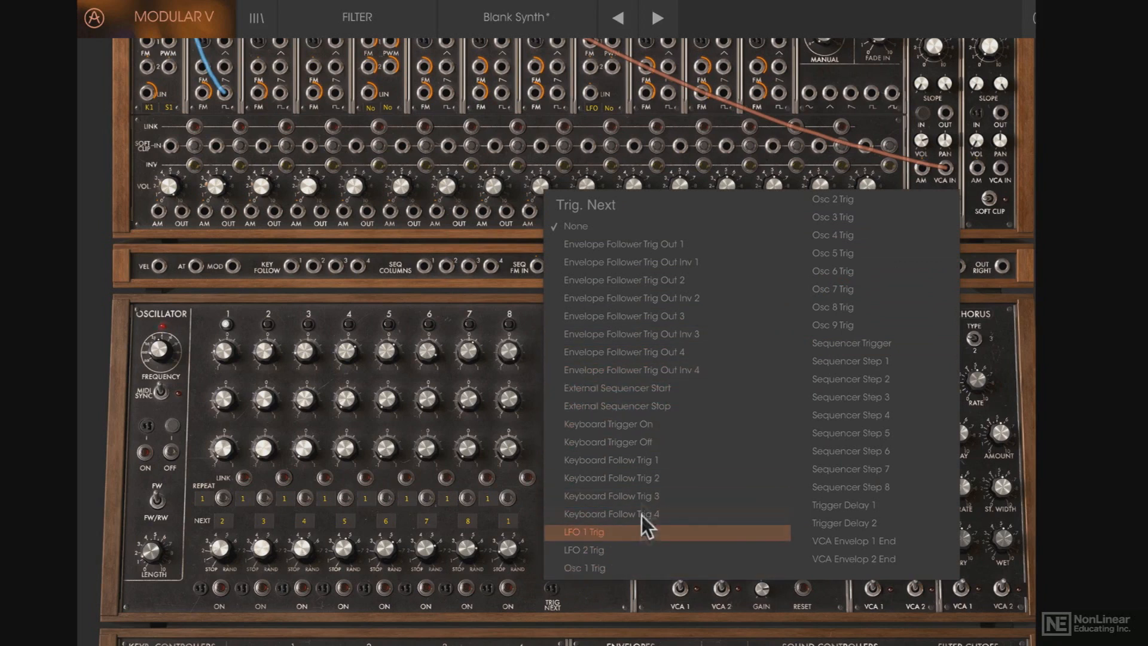
left_click(629, 424)
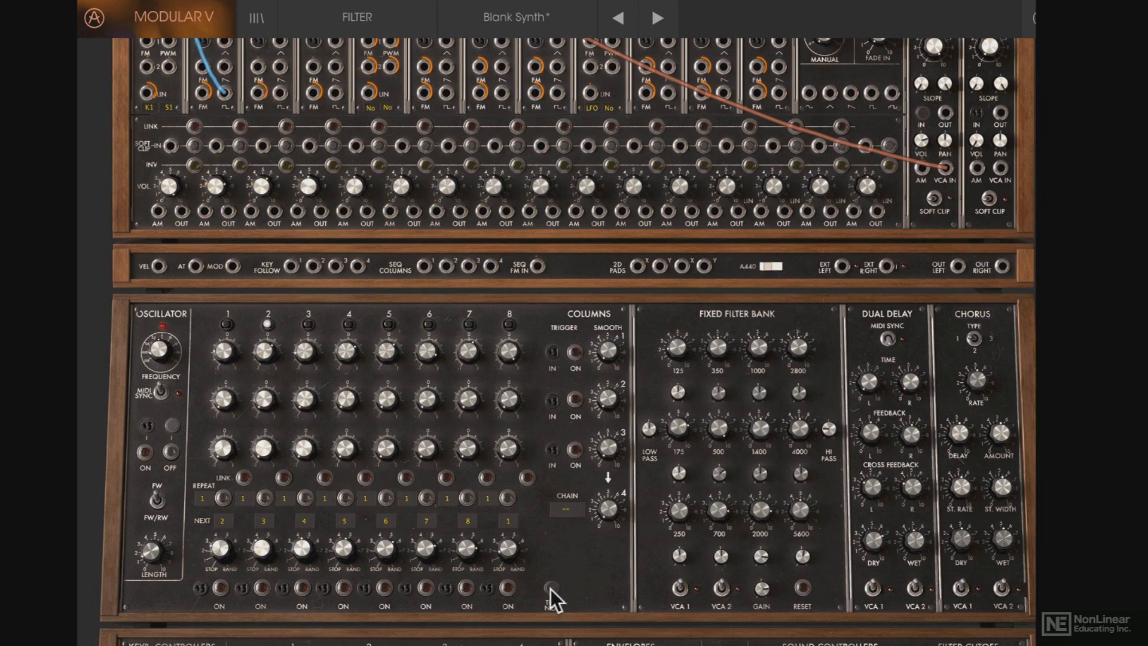
Step: Return the sequencer's Trig. Next source to None and its Trig. On source to Keyboard Trigger On
left_click(551, 589)
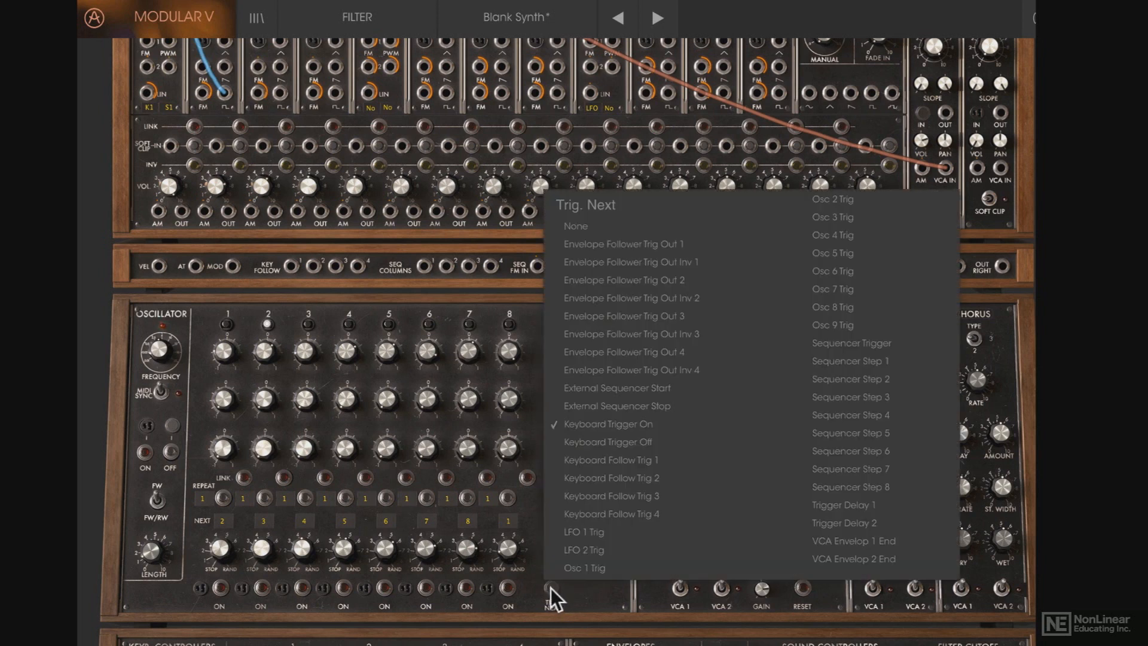
left_click(581, 228)
left_click(145, 450)
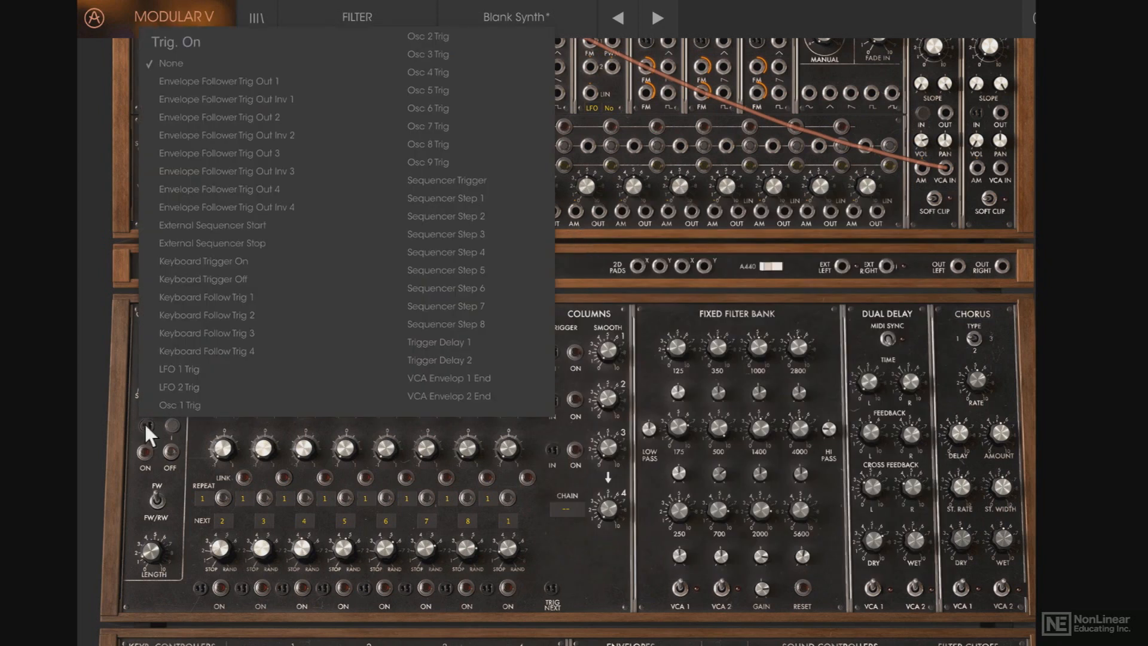
left_click(206, 263)
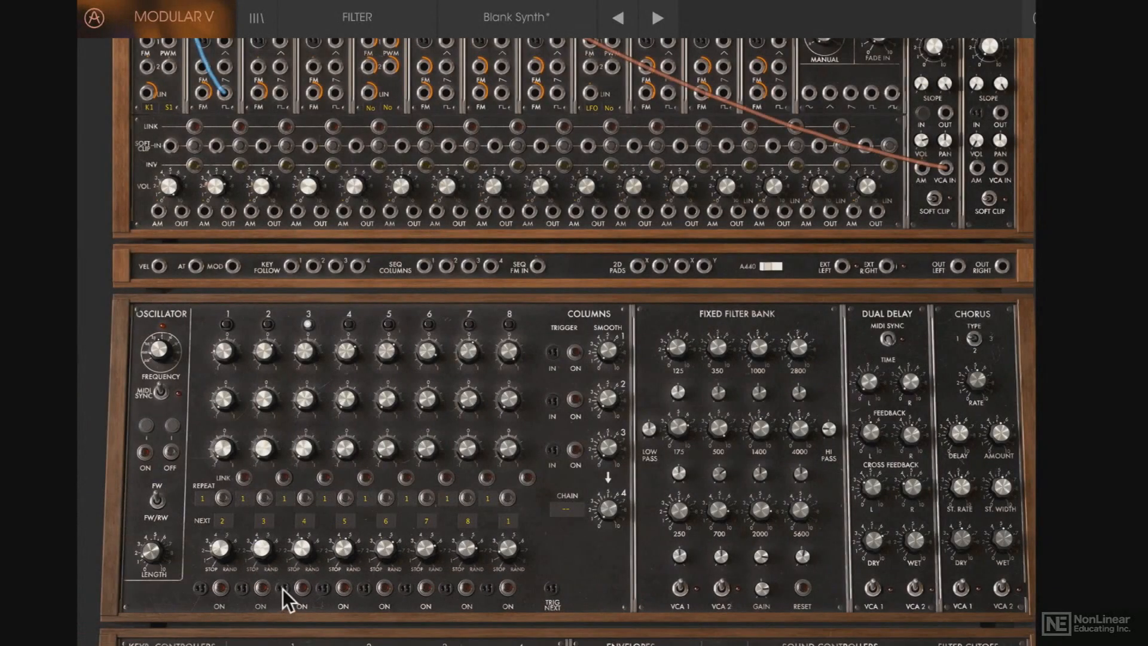
Step: Review the trigger source options for sequencer step 3 without changing the selection
left_click(282, 590)
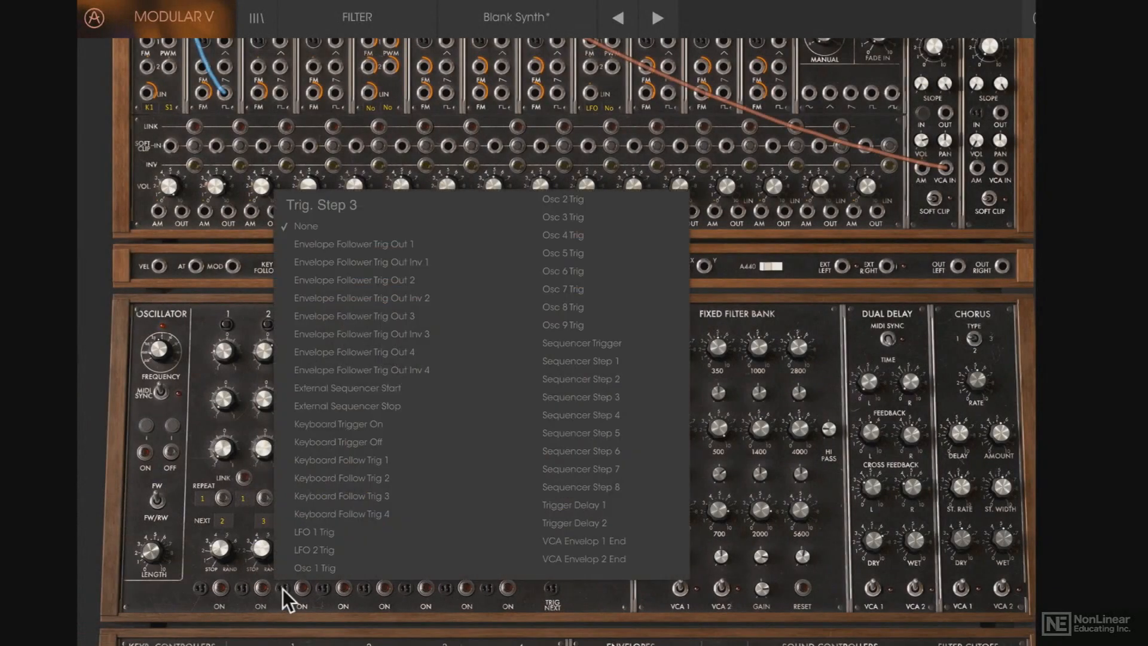
left_click(181, 595)
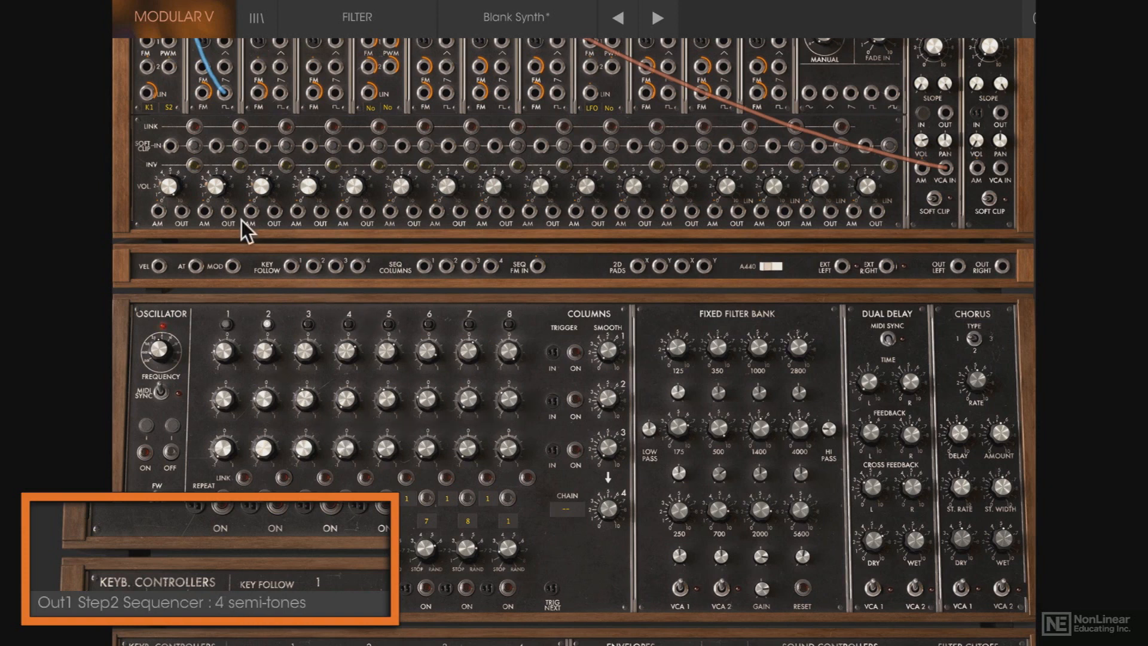
scroll(177, 104, "up", 5)
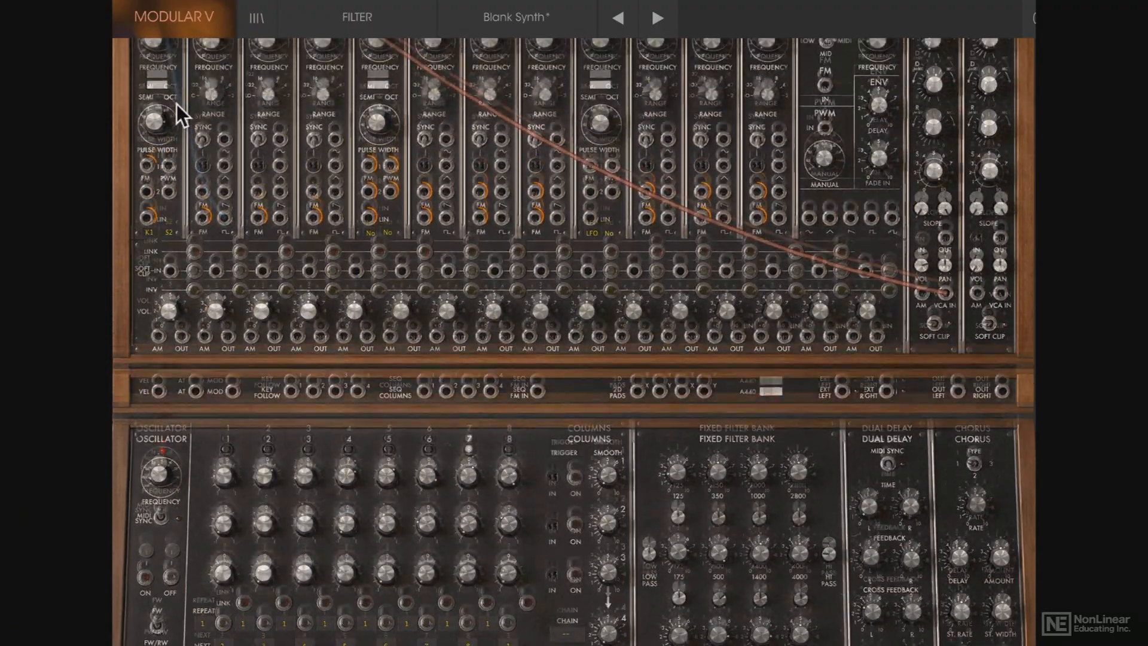
Step: Set Filter 1's sequencer modulation source to S3
scroll(177, 104, "up", 8)
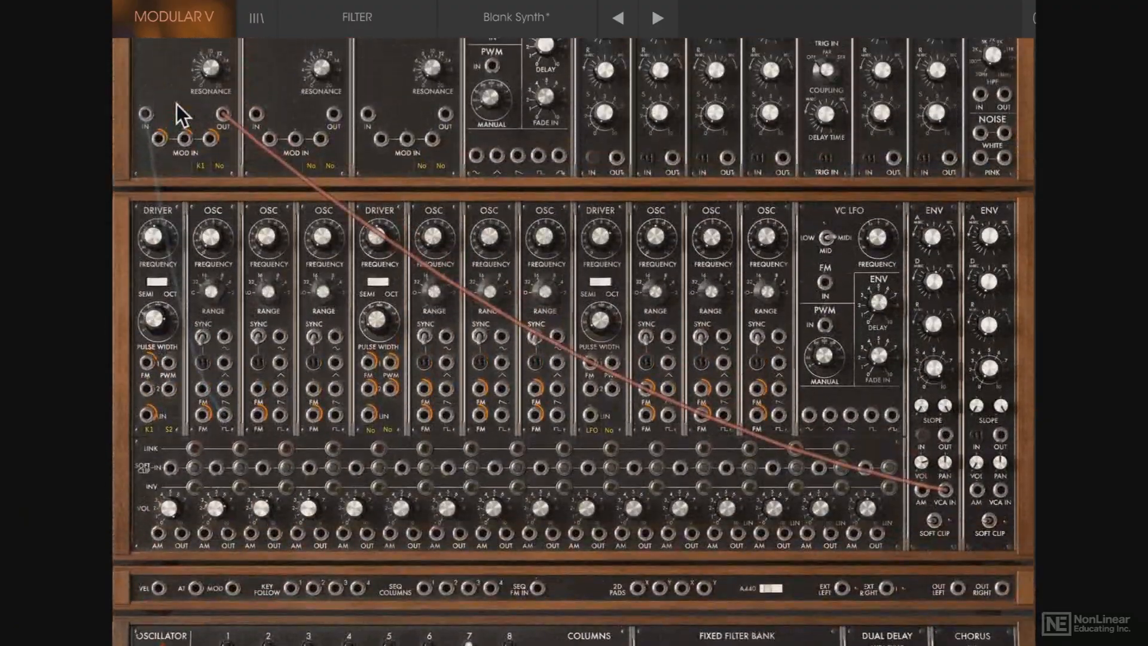
scroll(177, 104, "up", 4)
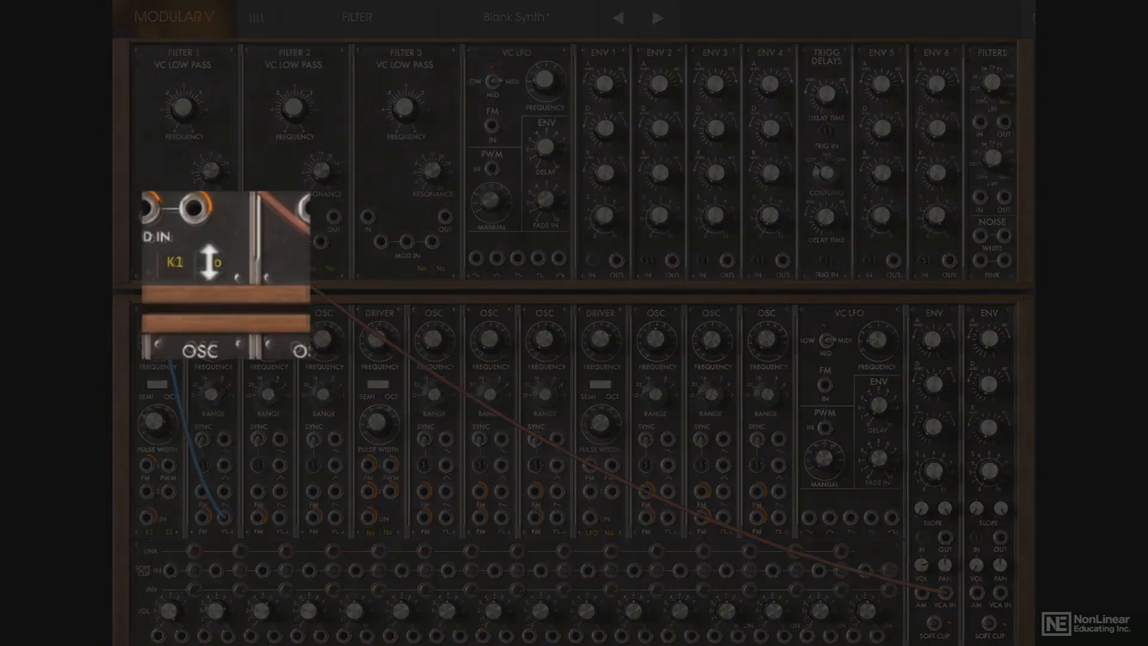
left_click_drag(219, 268, 218, 123)
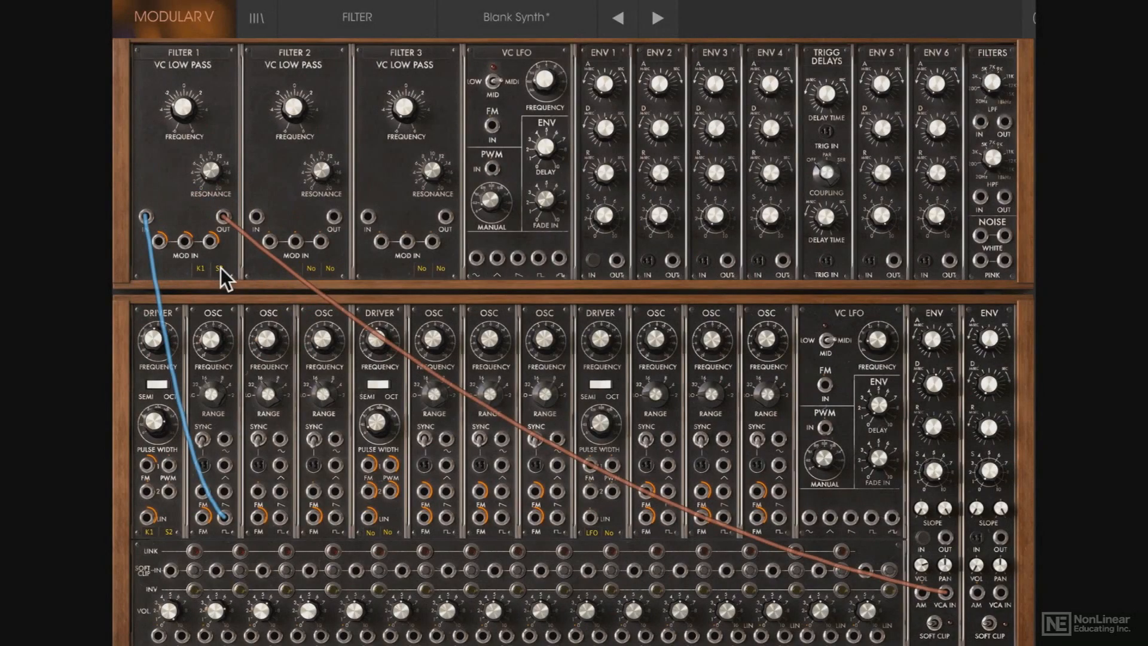
Step: Switch the first oscillator driver's sequencer modulation source to No, then set it to S1
scroll(243, 446, "down", 10)
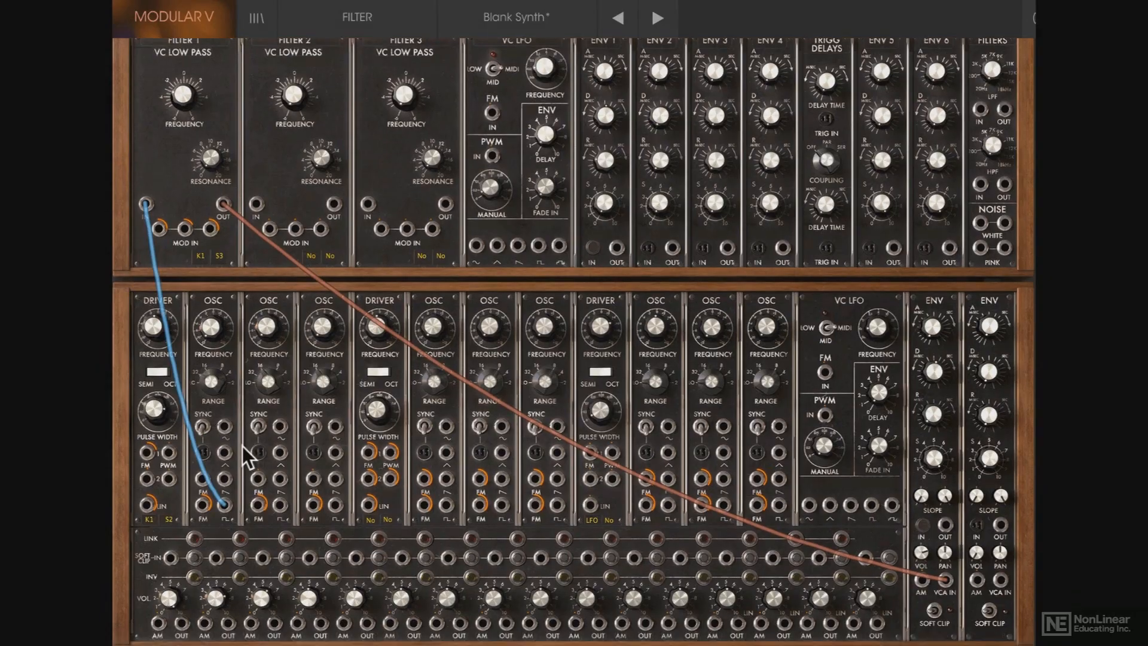
scroll(242, 446, "down", 3)
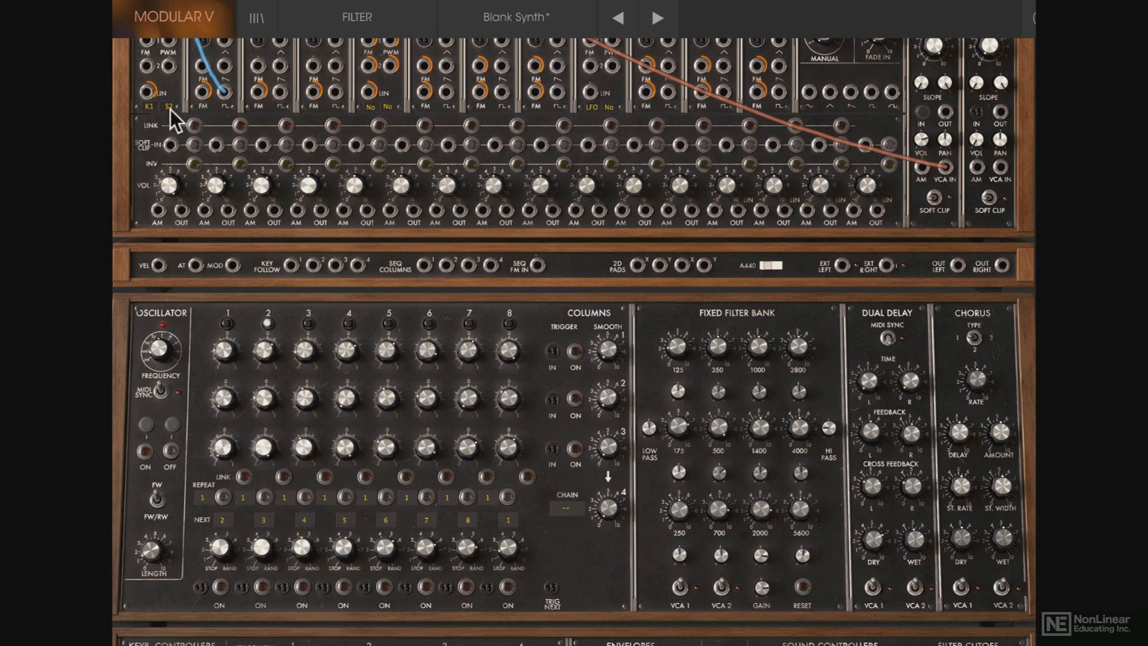
left_click_drag(170, 107, 173, 237)
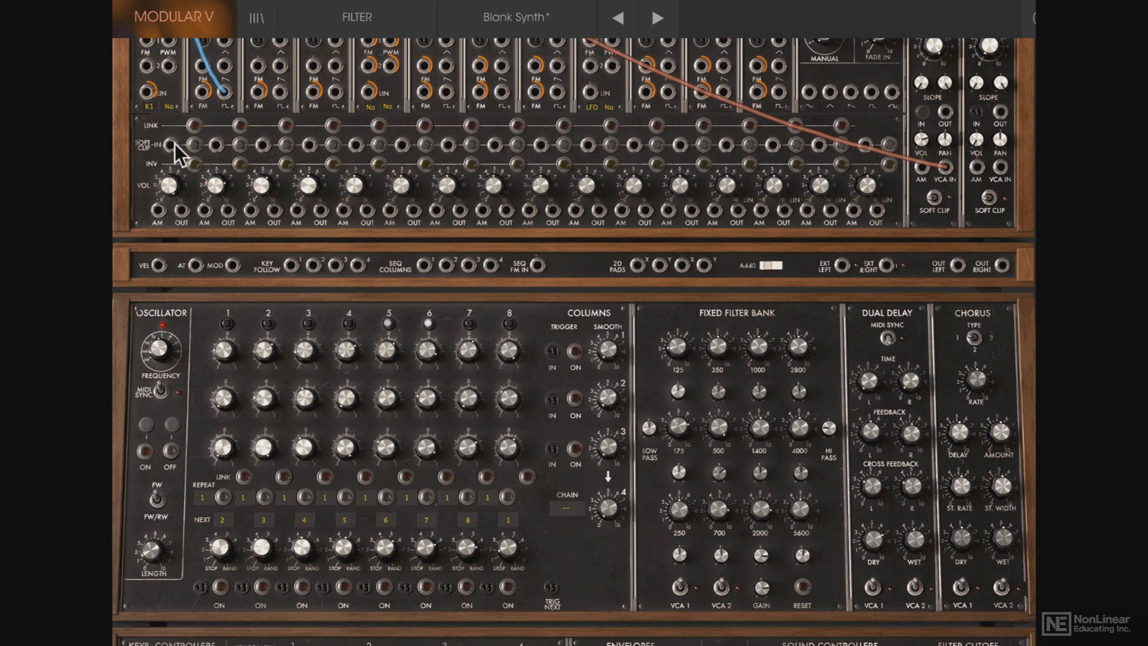
left_click_drag(170, 87, 170, 47)
Step: Set the first oscillator driver's sequencer modulation source to S4 and Filter 1's sequencer source to No
scroll(287, 134, "up", 6)
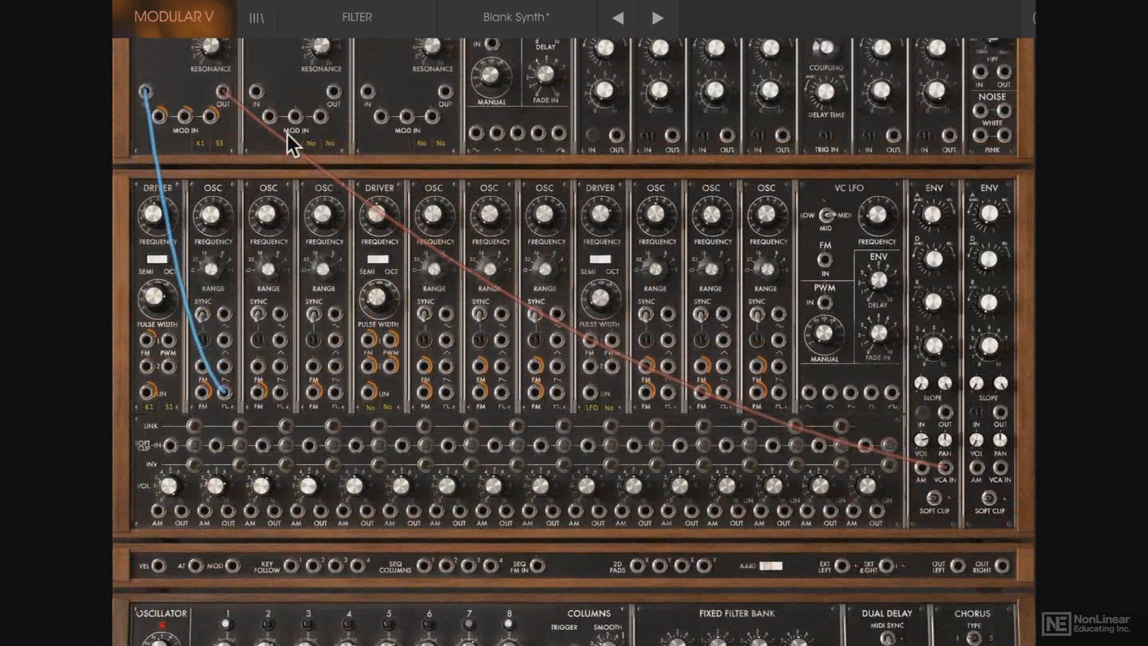
scroll(287, 134, "up", 1)
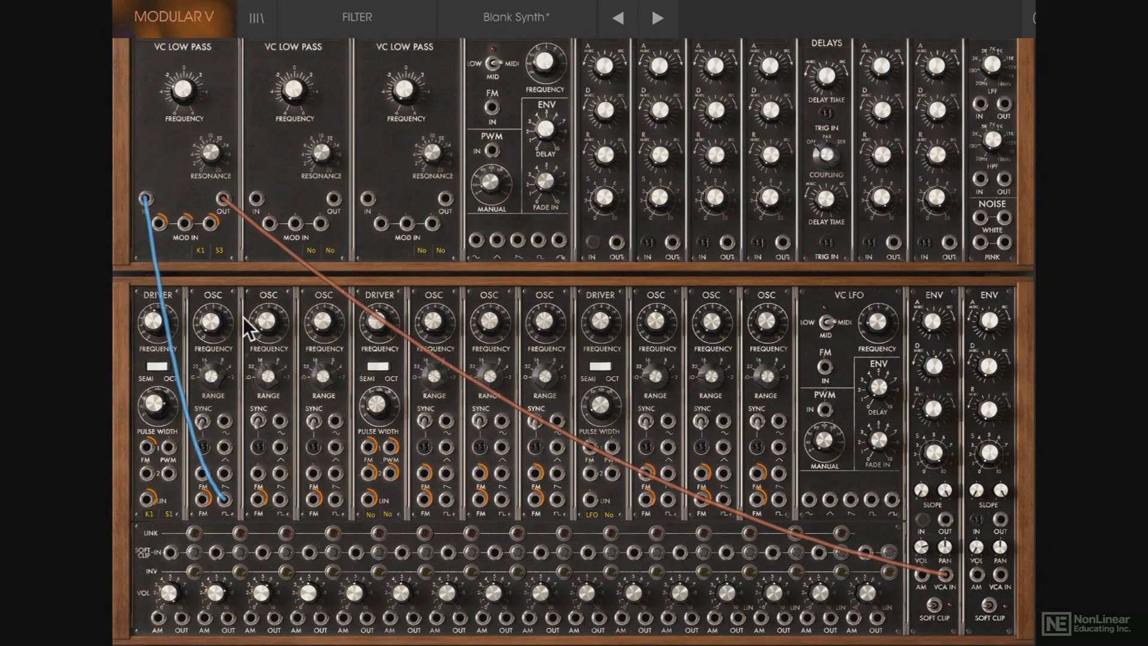
scroll(252, 329, "down", 7)
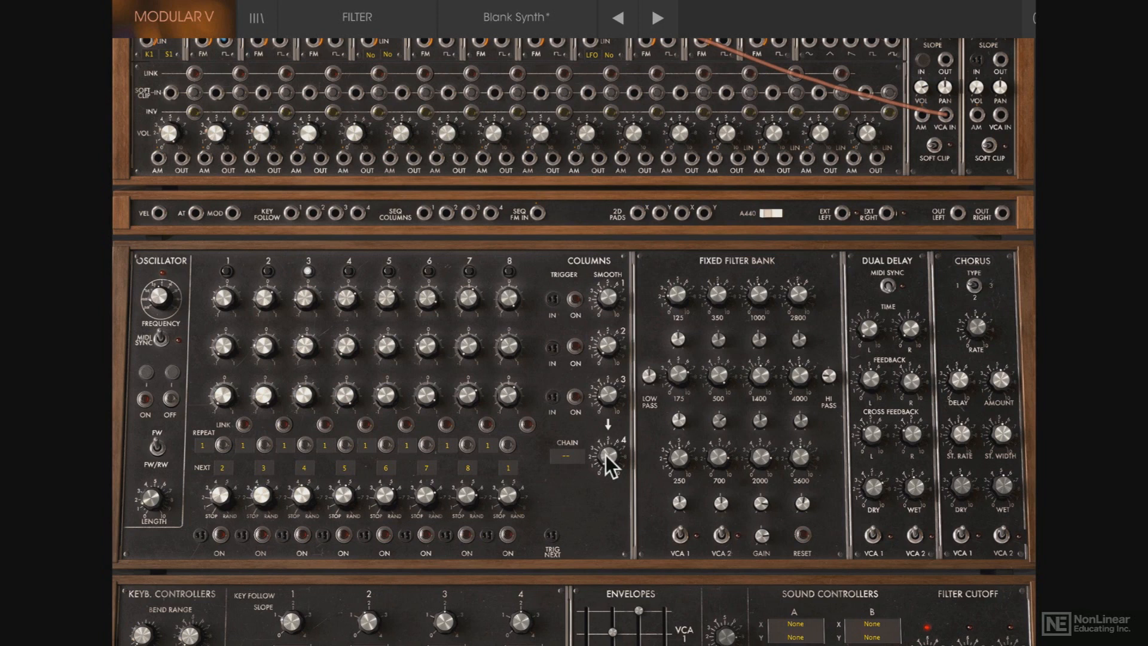
scroll(170, 123, "up", 2)
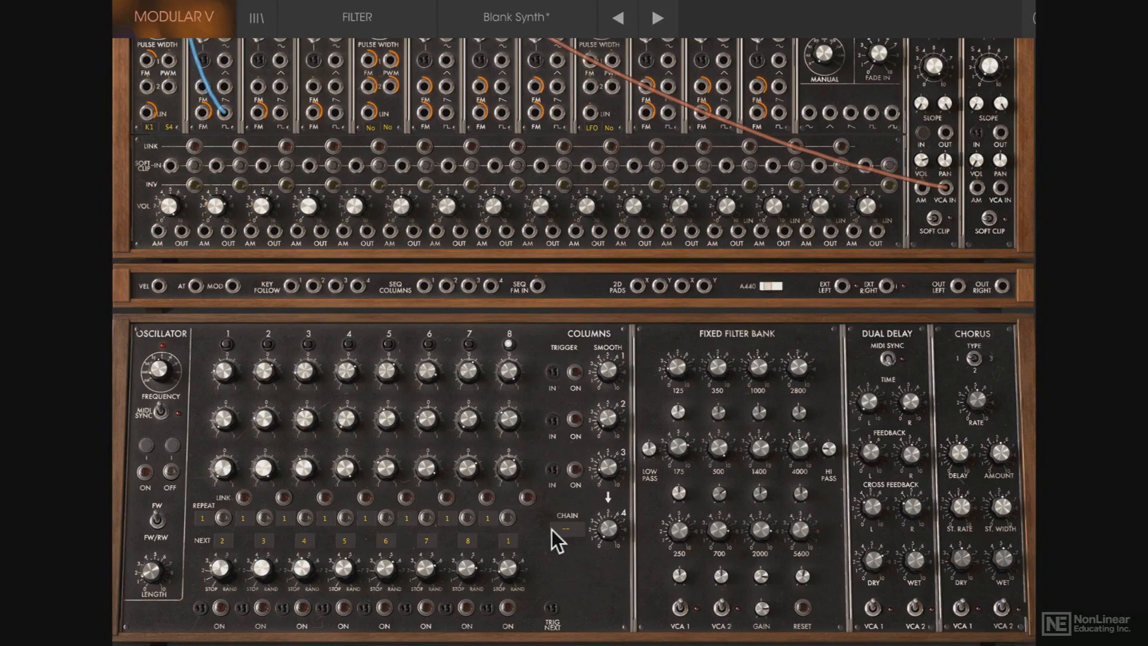
scroll(233, 156, "up", 7)
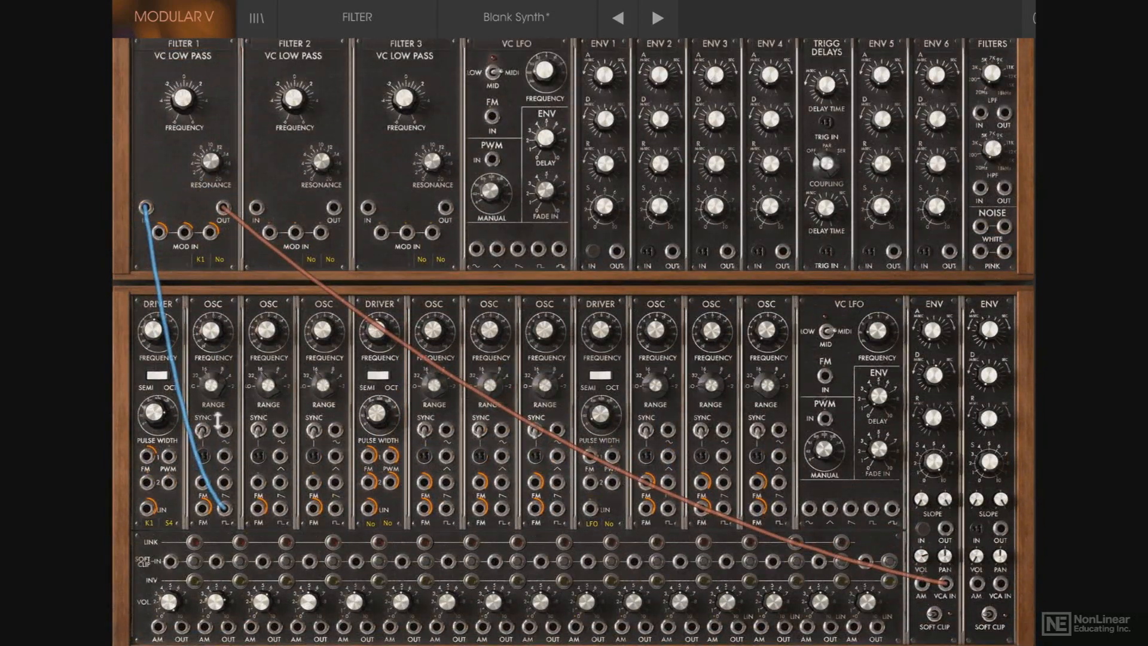
Step: Review the trigger input sources available for sequencer line 3 without changing the selection
scroll(217, 421, "down", 3)
scroll(217, 421, "down", 7)
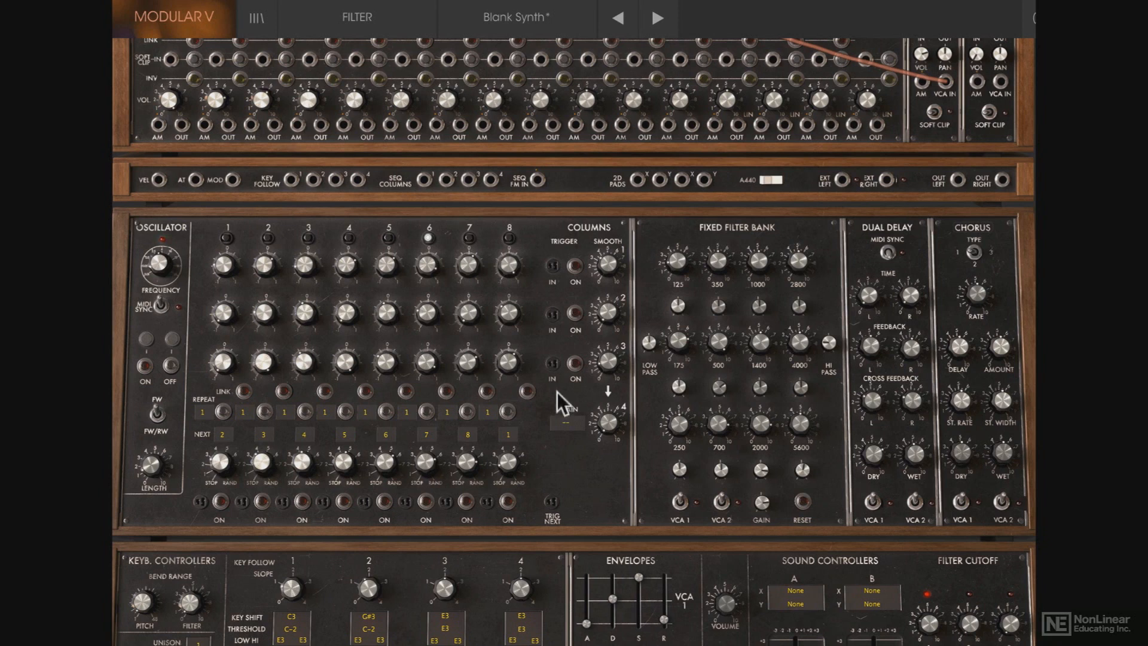
left_click(550, 368)
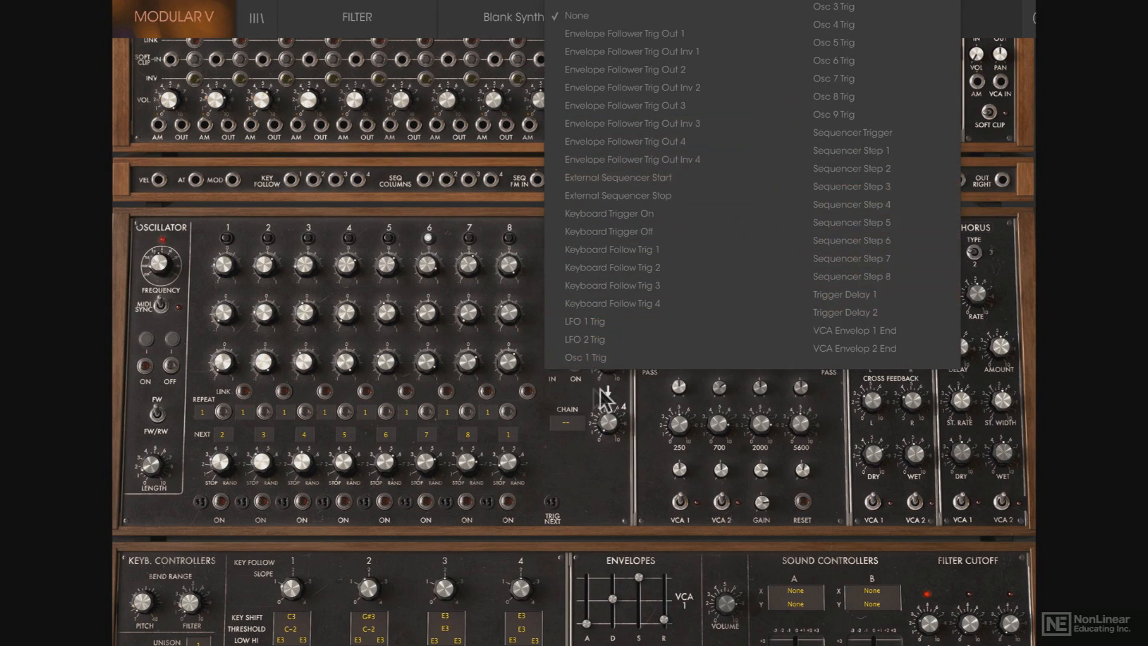
left_click(567, 390)
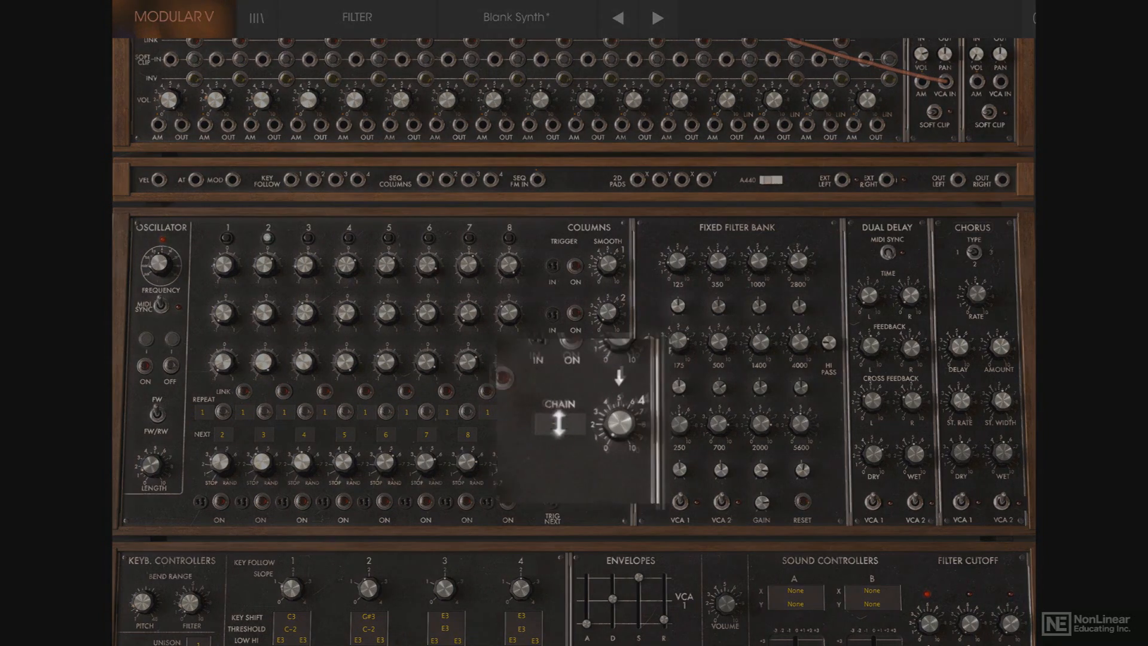
Step: Step the sequencer's Chain mode through L12 and L123 and on to C321
left_click_drag(559, 423, 588, 603)
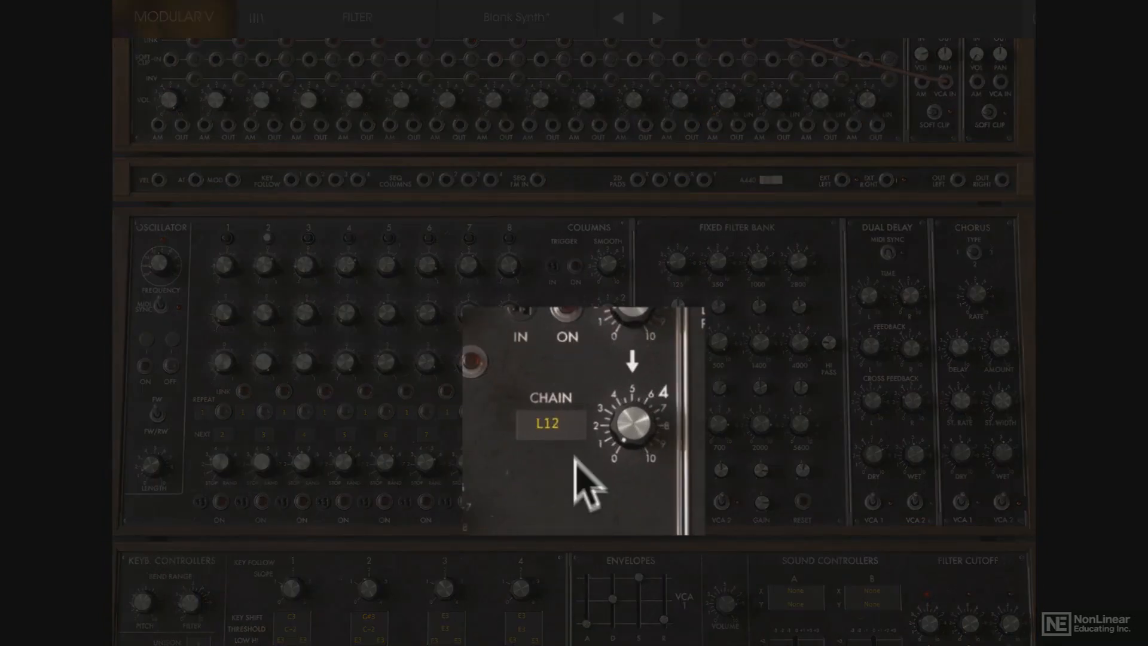
left_click_drag(555, 414, 574, 551)
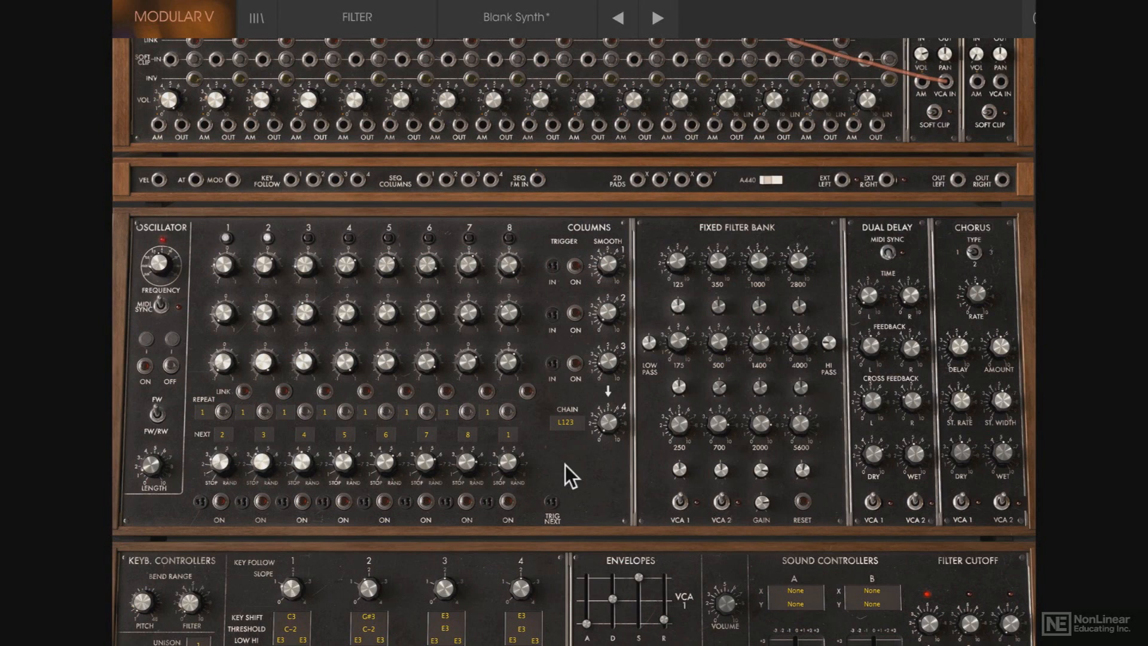
left_click_drag(569, 422, 573, 401)
left_click_drag(575, 422, 577, 392)
left_click_drag(572, 418, 571, 392)
left_click_drag(572, 422, 572, 399)
left_click_drag(567, 422, 570, 393)
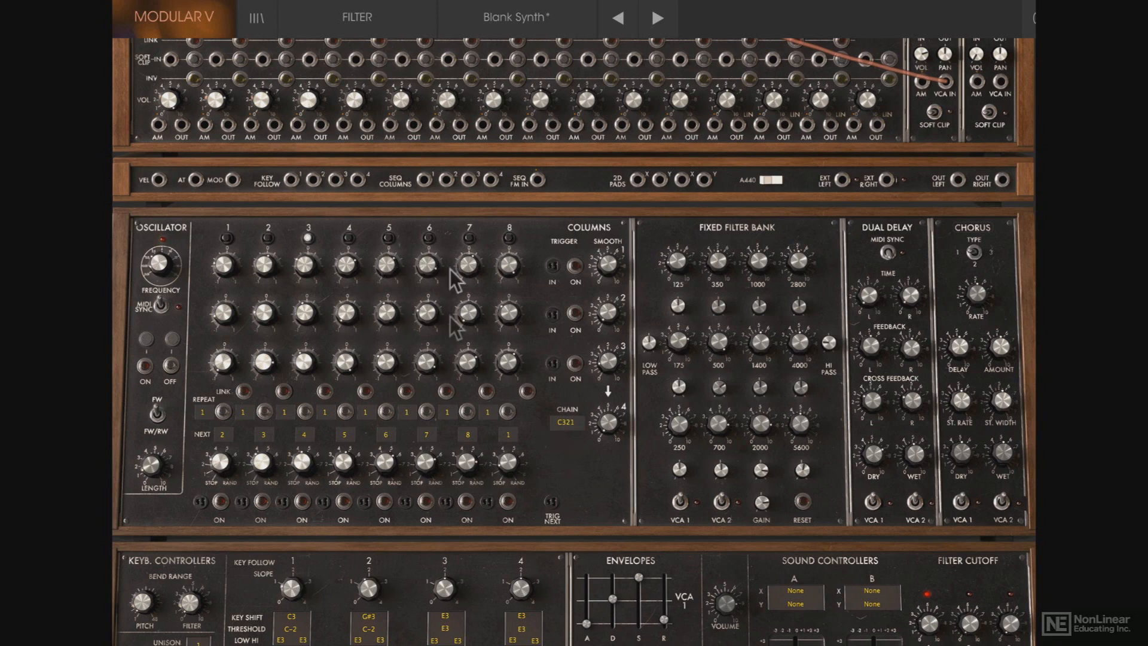
Step: Set the sequencer's Chain mode to rand and the Next value of step 8 to random
left_click_drag(569, 422, 569, 398)
left_click_drag(571, 421, 570, 398)
left_click_drag(569, 421, 570, 385)
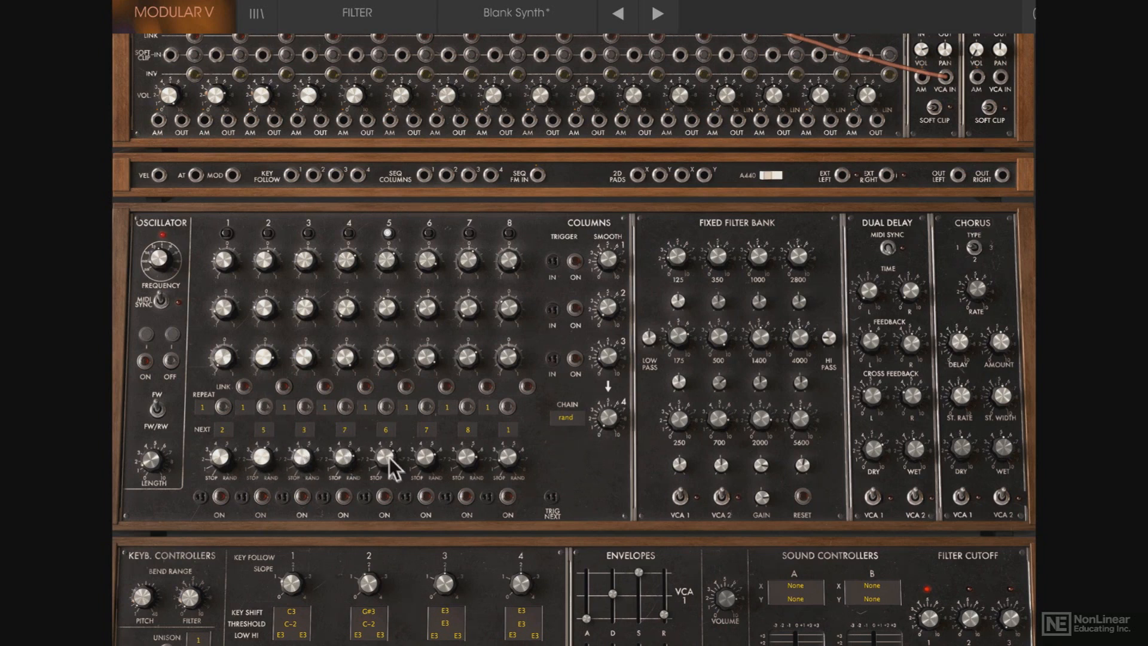
left_click_drag(507, 428, 517, 220)
Step: Set the sequencer's Chain mode to L123 and the first oscillator driver's sequencer modulation source to S1
left_click_drag(572, 417, 561, 638)
scroll(193, 123, "up", 3)
left_click_drag(170, 207, 183, 299)
scroll(253, 417, "down", 2)
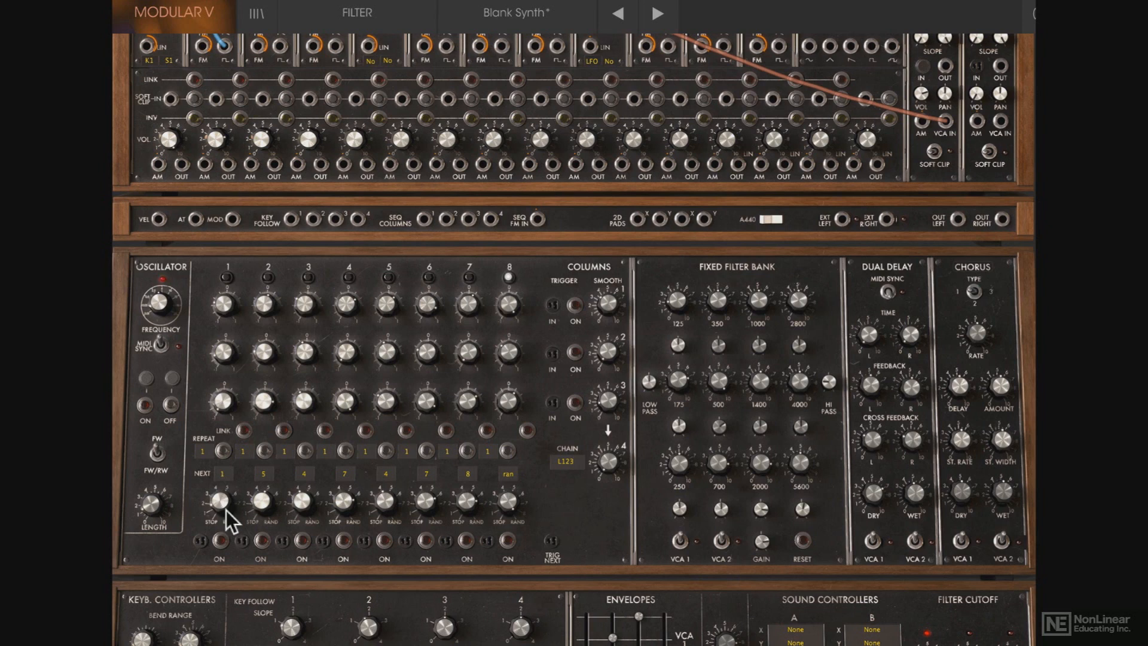
Step: Restore the sequential Next order for sequencer steps 1 to 8: 2, 3, 4, 5, 6, 7, 8, 1
left_click_drag(226, 511, 226, 496)
left_click_drag(345, 526, 346, 558)
left_click_drag(391, 512, 398, 448)
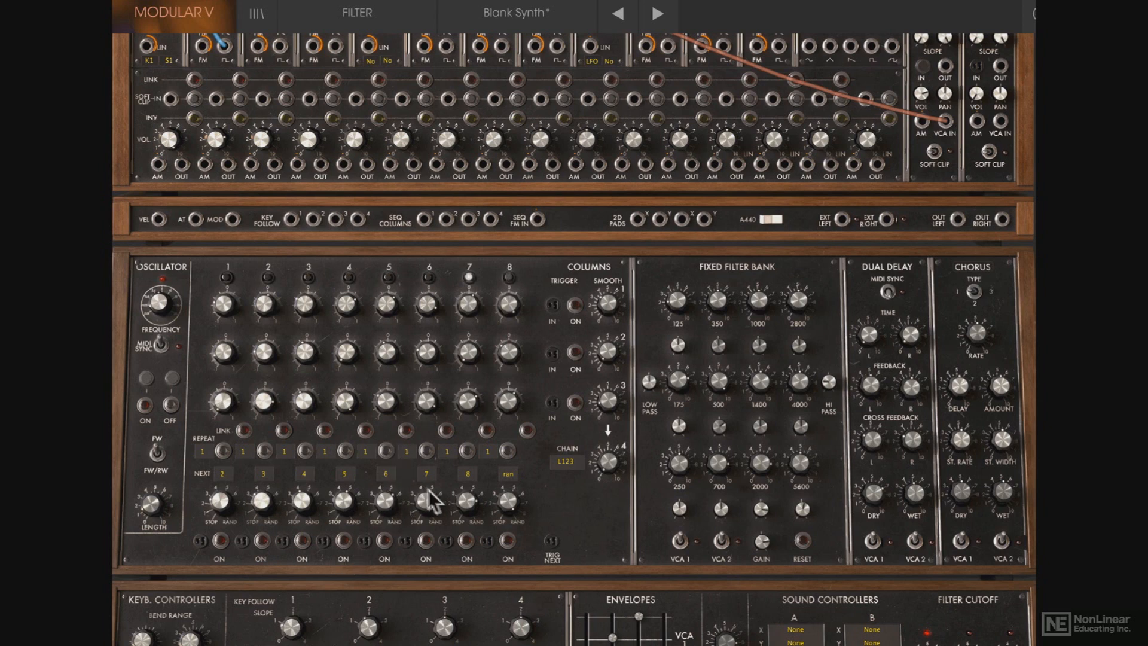
left_click_drag(509, 496, 503, 590)
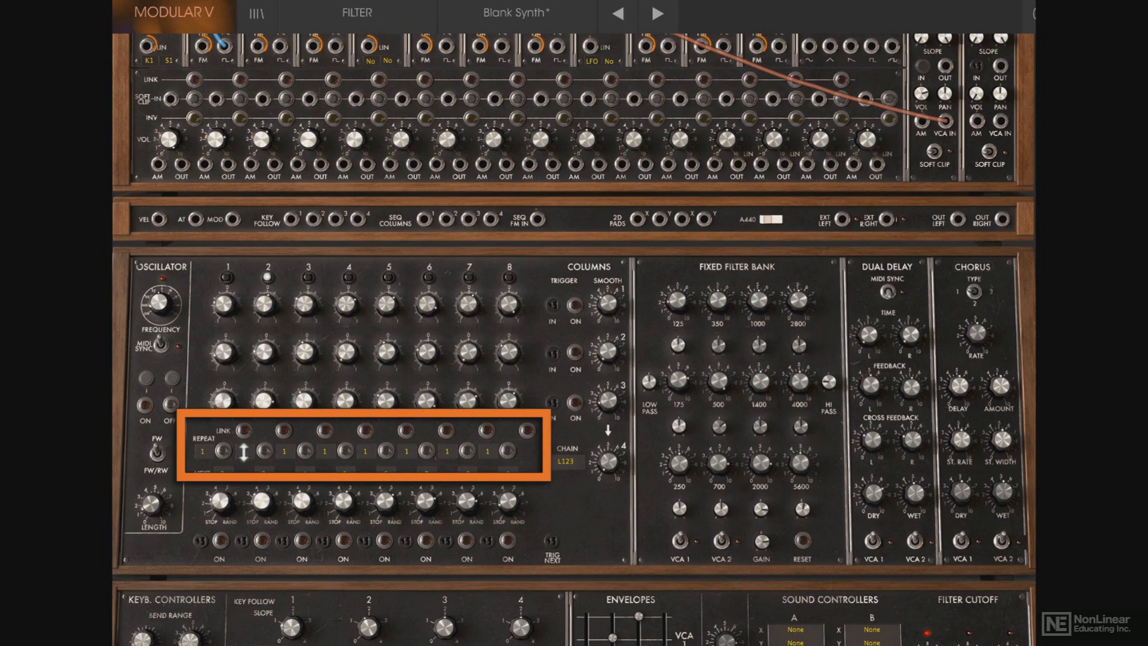
Step: Set the Repeat count to 2 for sequencer steps 2, 4 and 6, and to 3 for step 8
left_click_drag(244, 428, 251, 404)
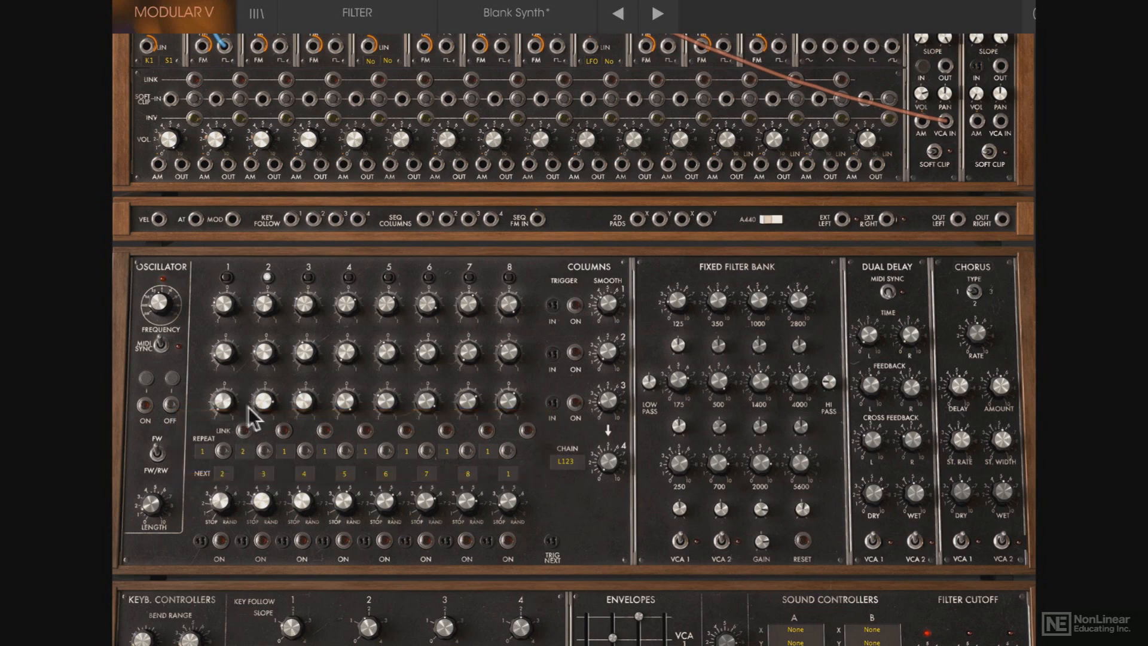
left_click_drag(324, 426, 327, 402)
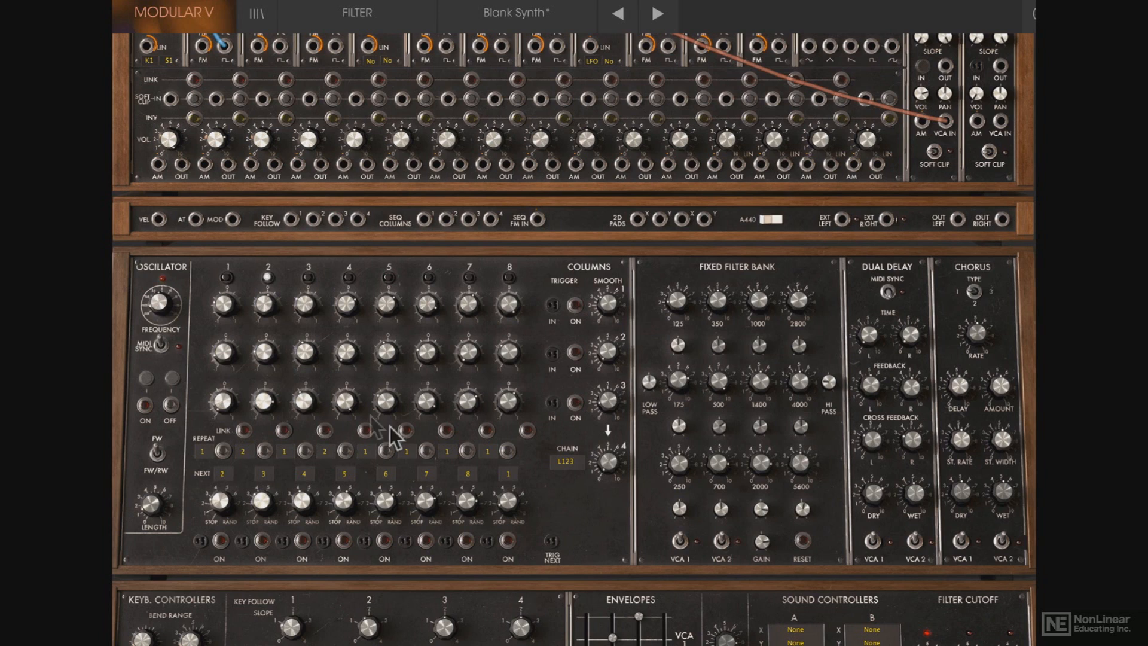
left_click_drag(409, 425, 410, 407)
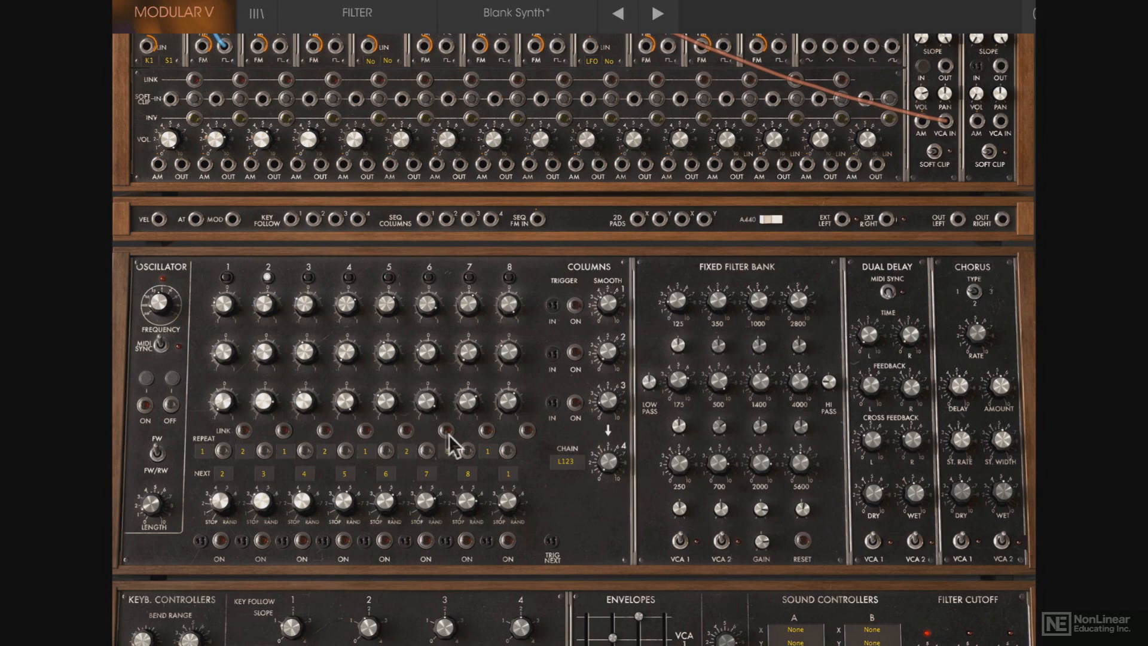
left_click_drag(487, 432, 489, 412)
left_click_drag(486, 448, 491, 413)
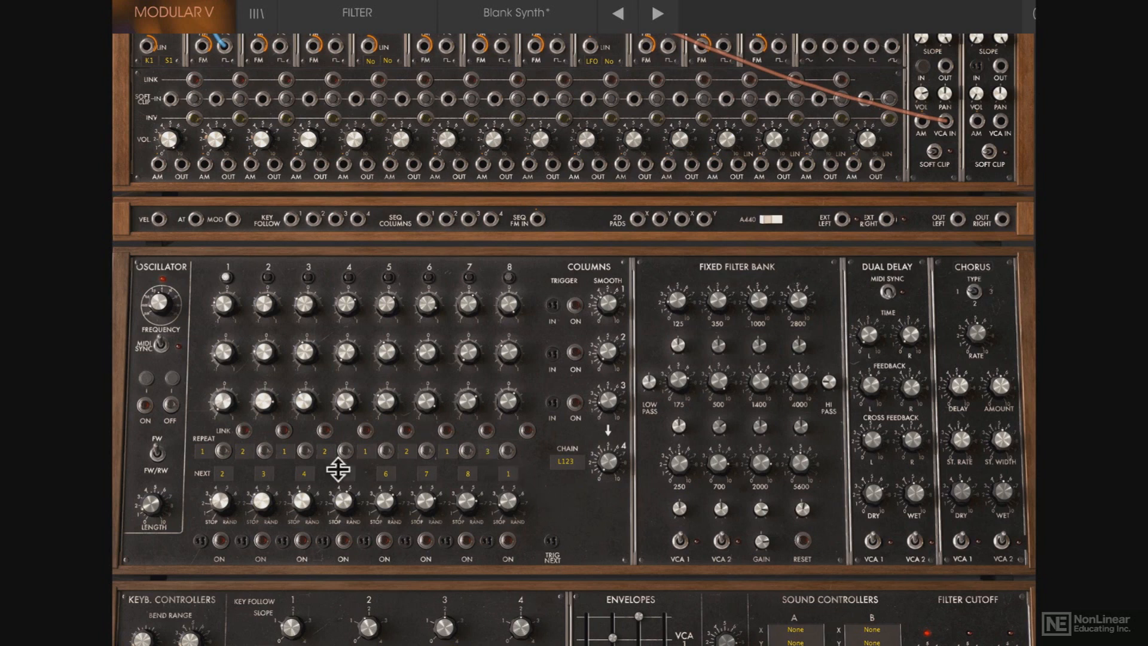
Step: Return the Repeat counts of sequencer steps 2, 4 and 6 to 1
left_click_drag(325, 449, 331, 484)
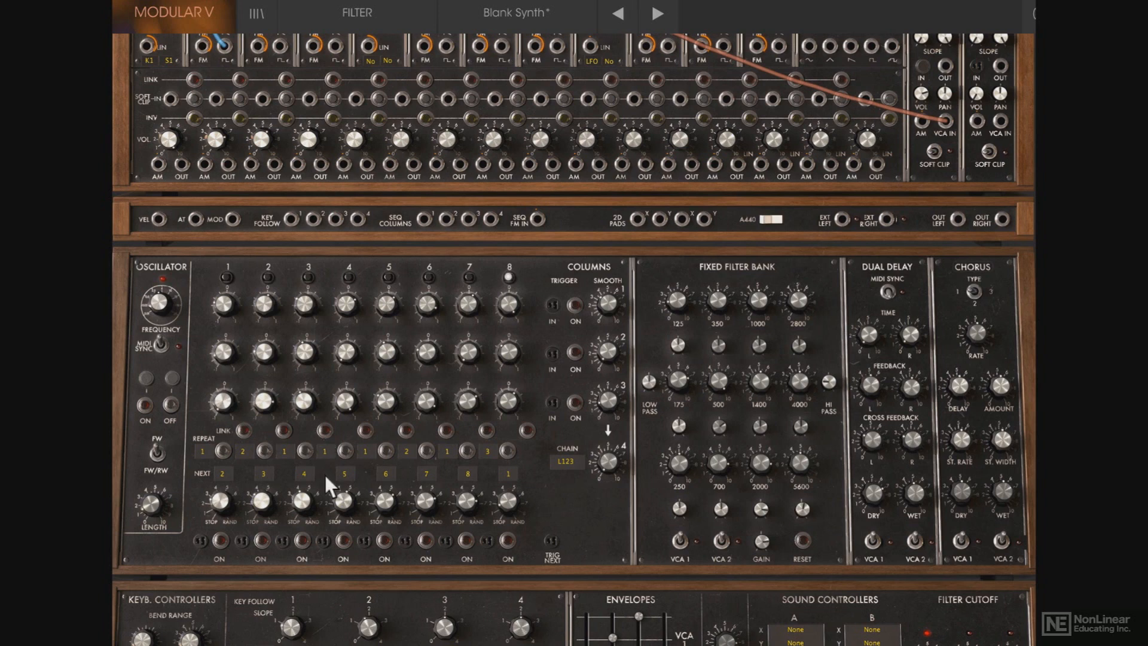
left_click_drag(407, 450, 413, 502)
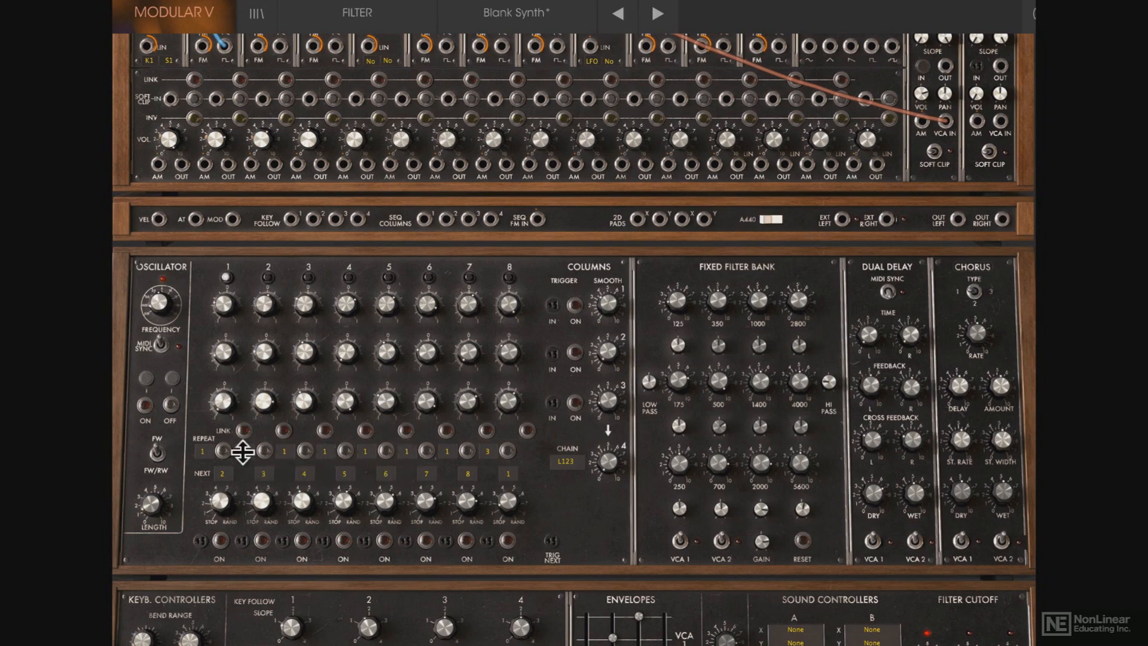
left_click_drag(243, 451, 248, 493)
Step: Try a Repeat count of 5 on sequencer step 6, then set the Repeat counts of steps 6 and 8 to 1
left_click_drag(404, 453, 415, 338)
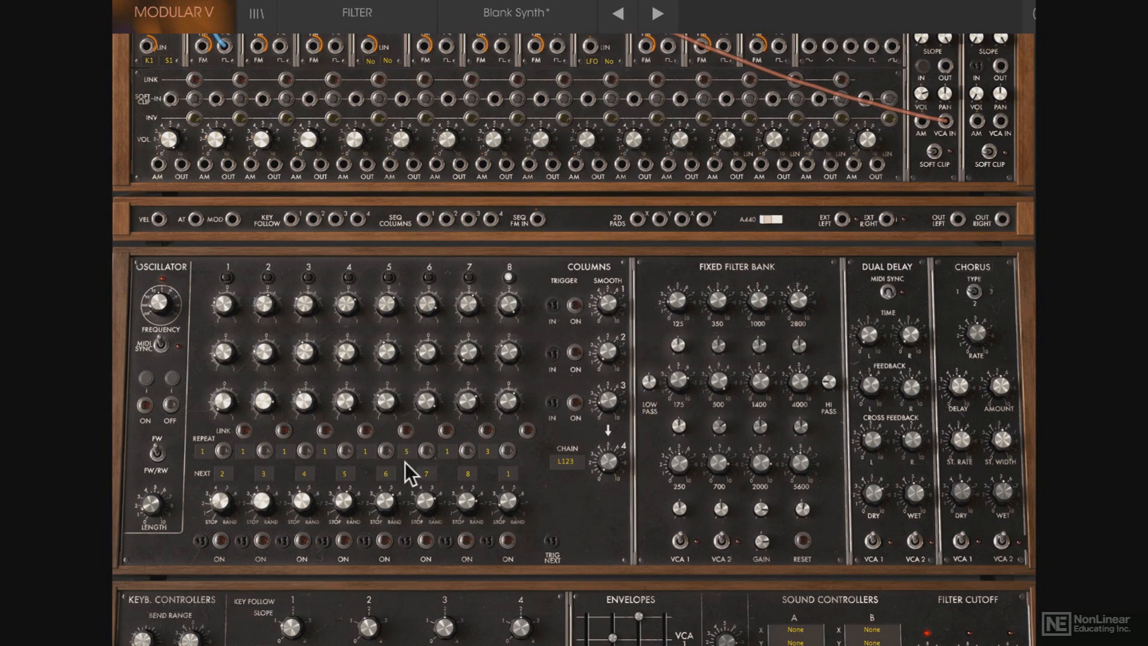
left_click_drag(405, 451, 407, 481)
left_click_drag(408, 532, 410, 572)
left_click_drag(489, 451, 489, 542)
Step: Patch the ENV 1 output to Filter 1's middle modulation input and set ENV 1's trigger input to Sequencer Trigger
scroll(584, 489, "up", 3)
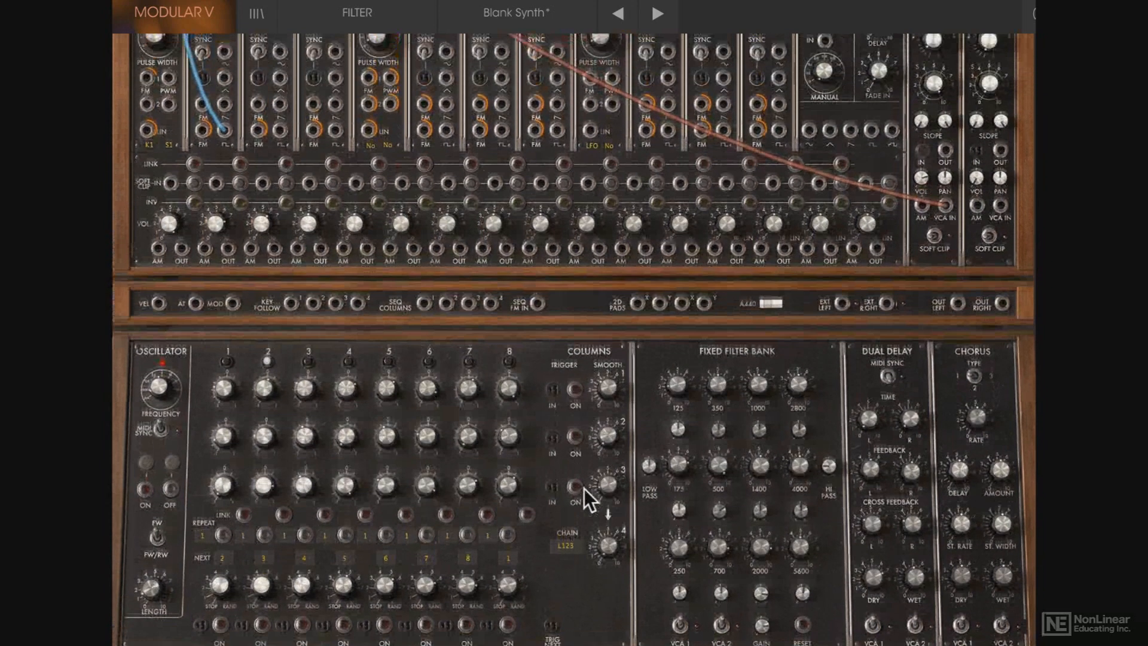
scroll(173, 124, "up", 6)
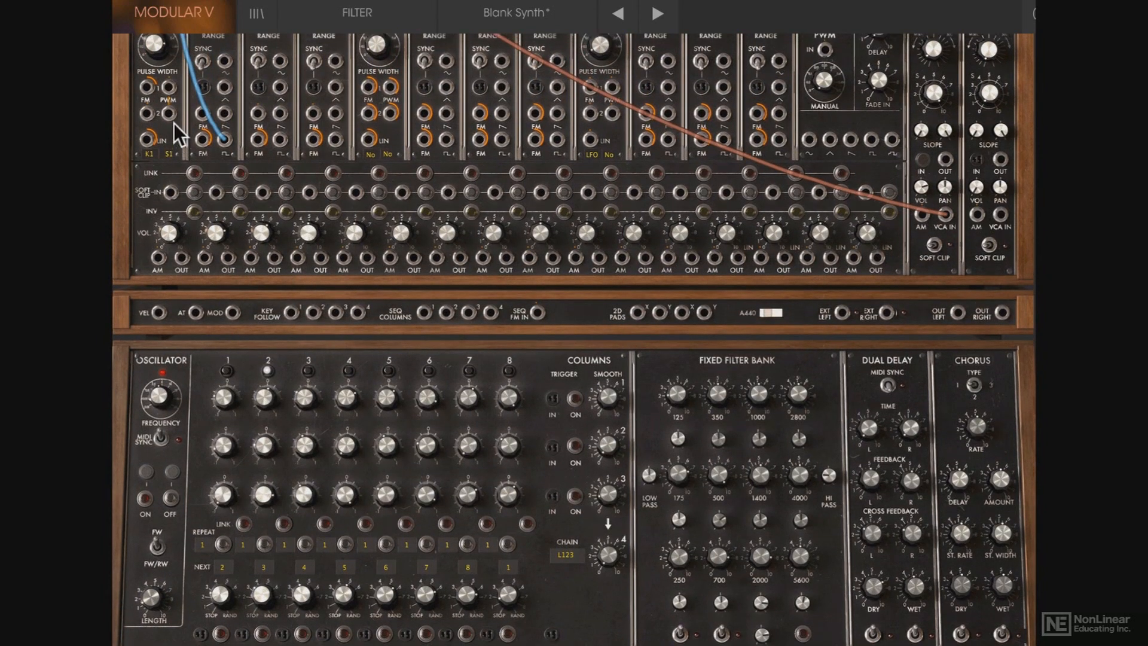
scroll(173, 123, "up", 2)
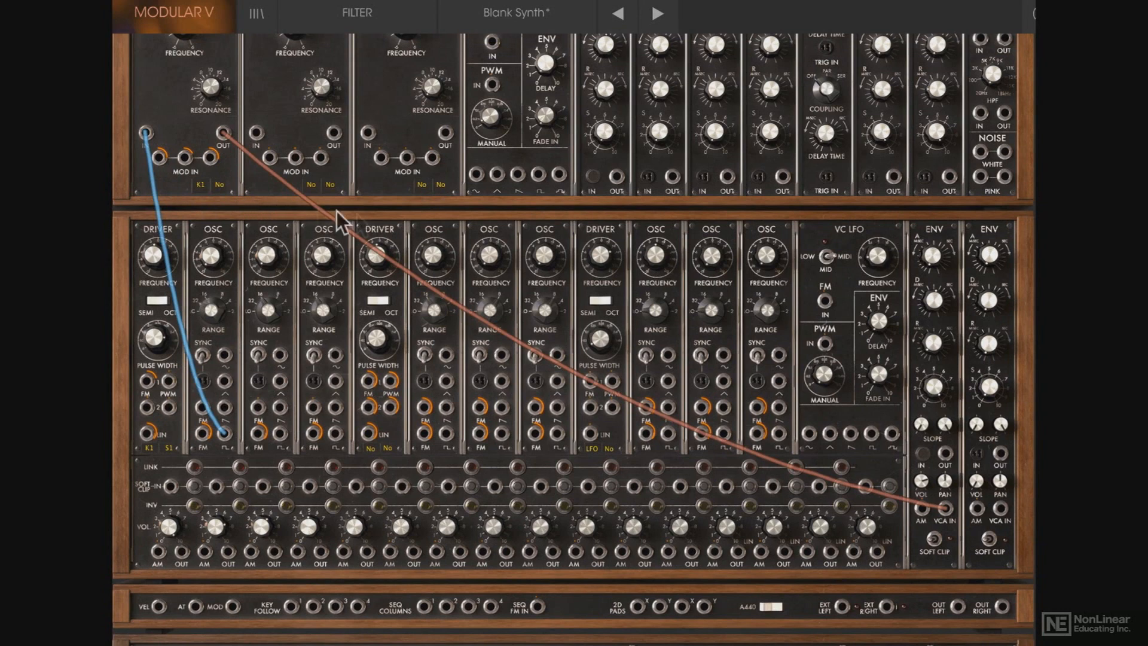
scroll(465, 226, "up", 2)
scroll(466, 224, "up", 2)
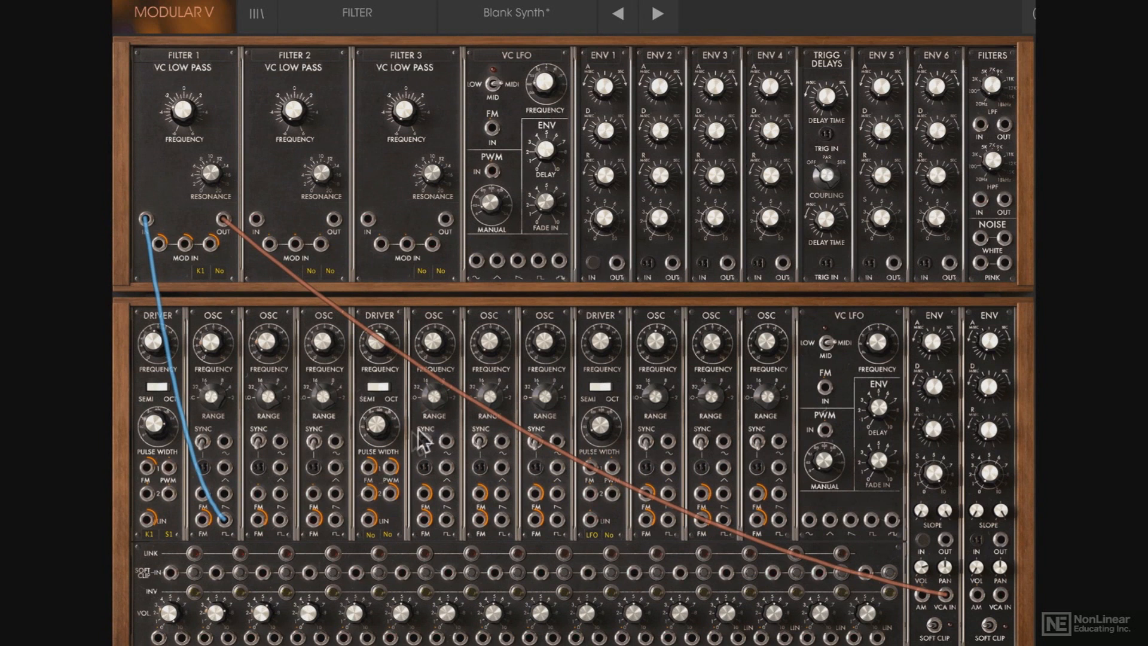
left_click_drag(617, 261, 181, 239)
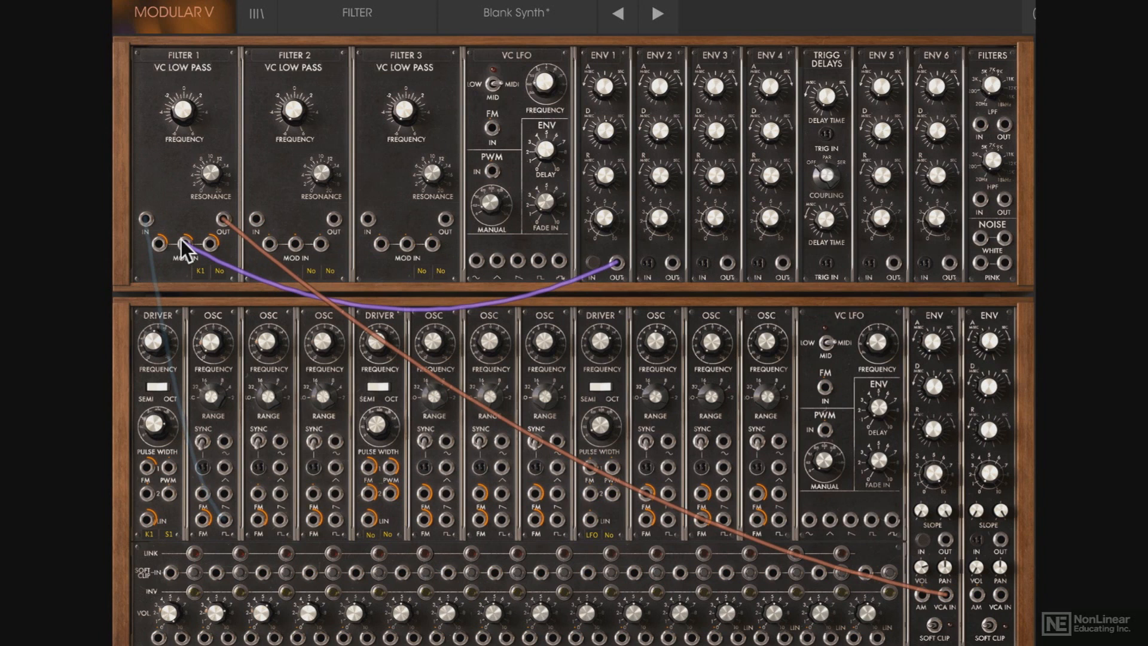
left_click(592, 259)
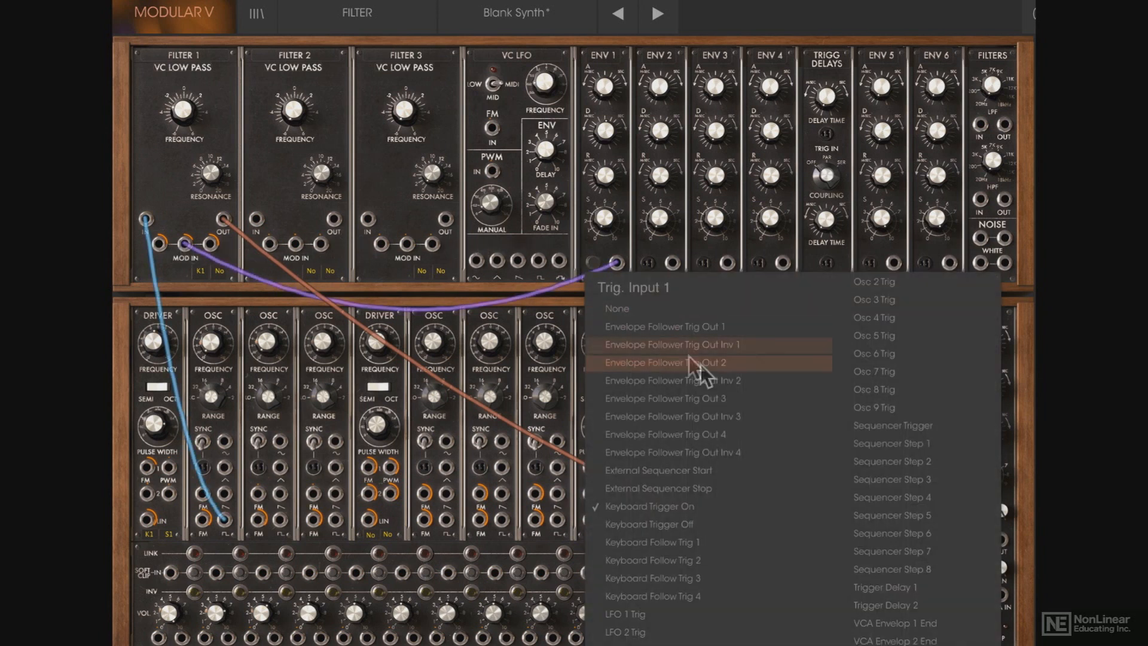
left_click(862, 425)
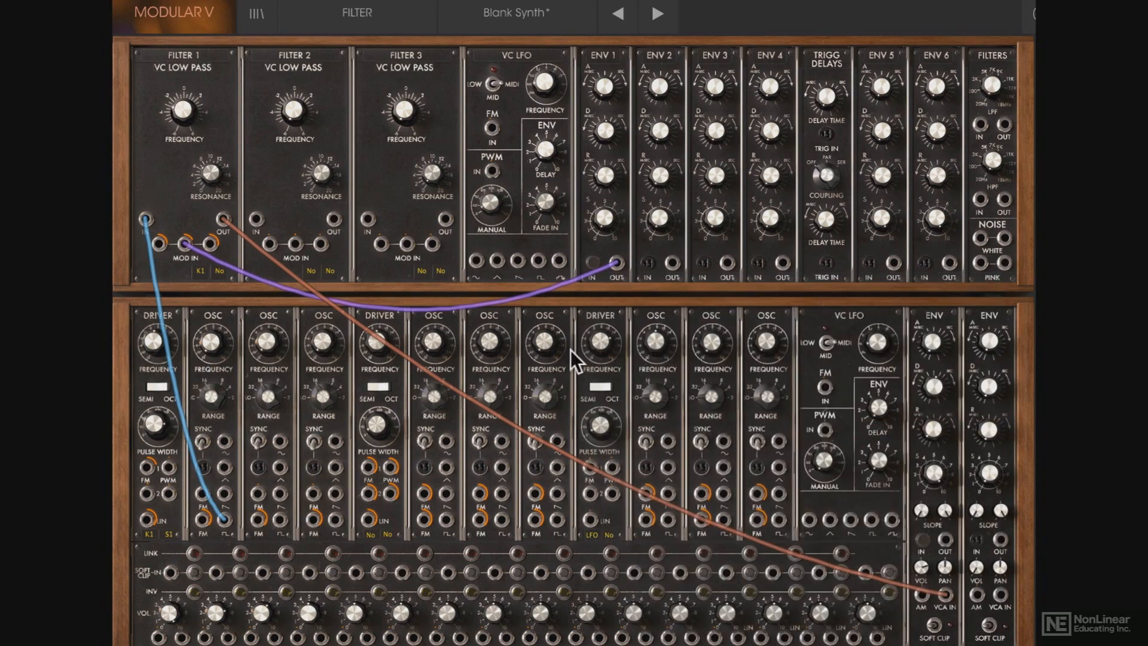
Step: Clear the first driver's S1 modulation source and adjust the ENV 1 amount at Filter 1's middle modulation input
scroll(571, 350, "down", 5)
scroll(570, 350, "down", 4)
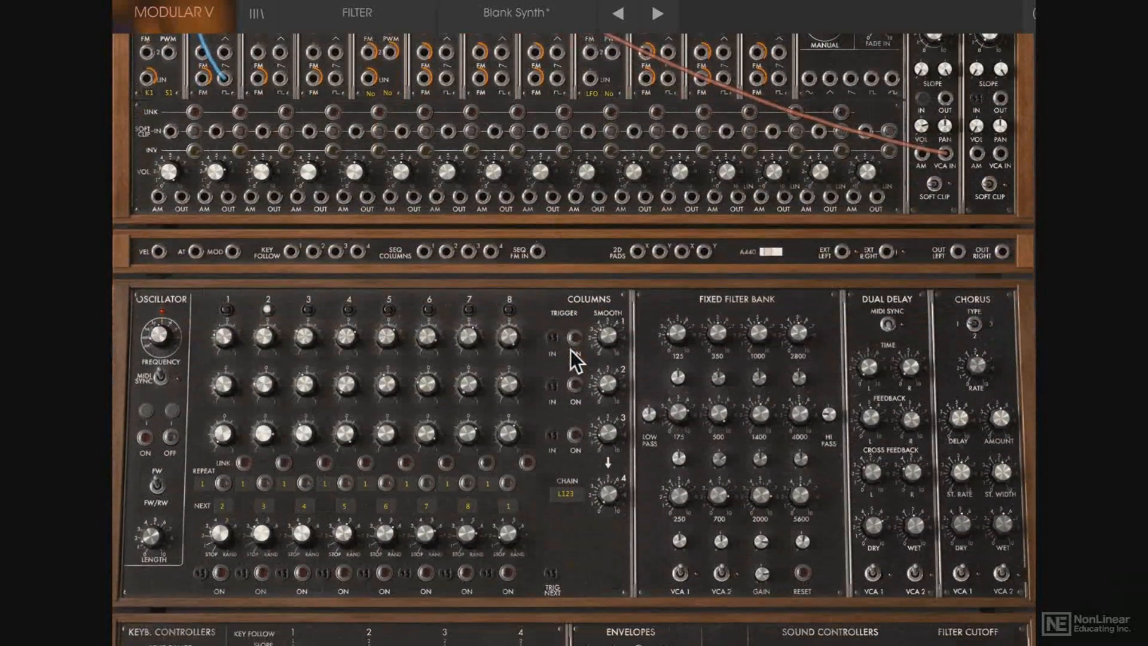
scroll(574, 359, "down", 1)
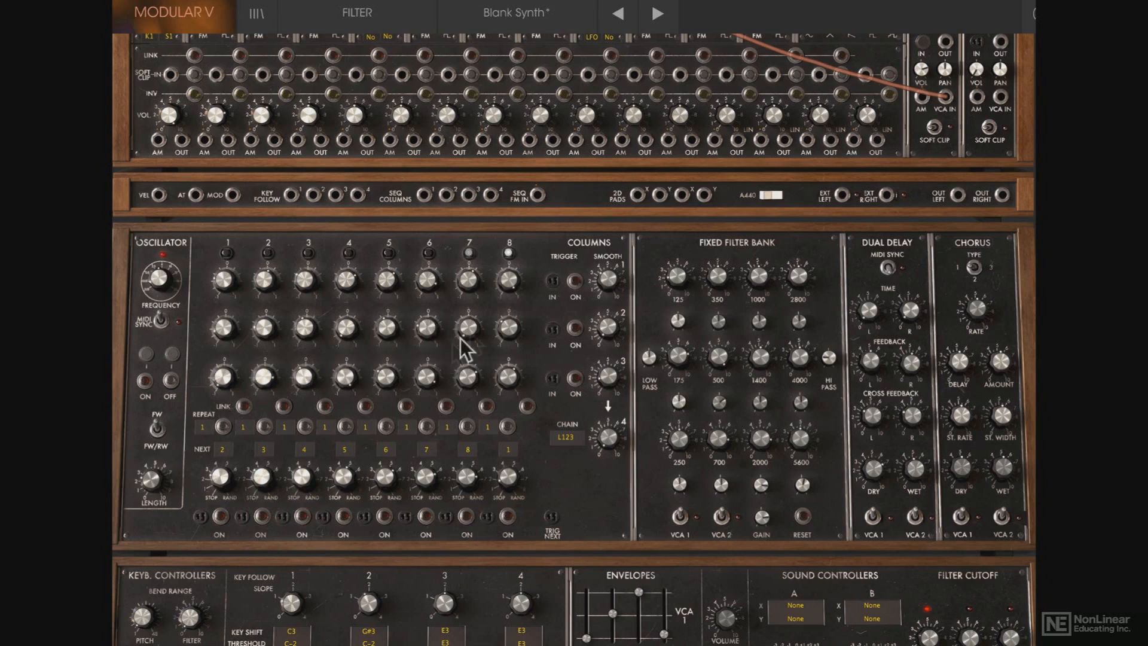
scroll(522, 234, "up", 2)
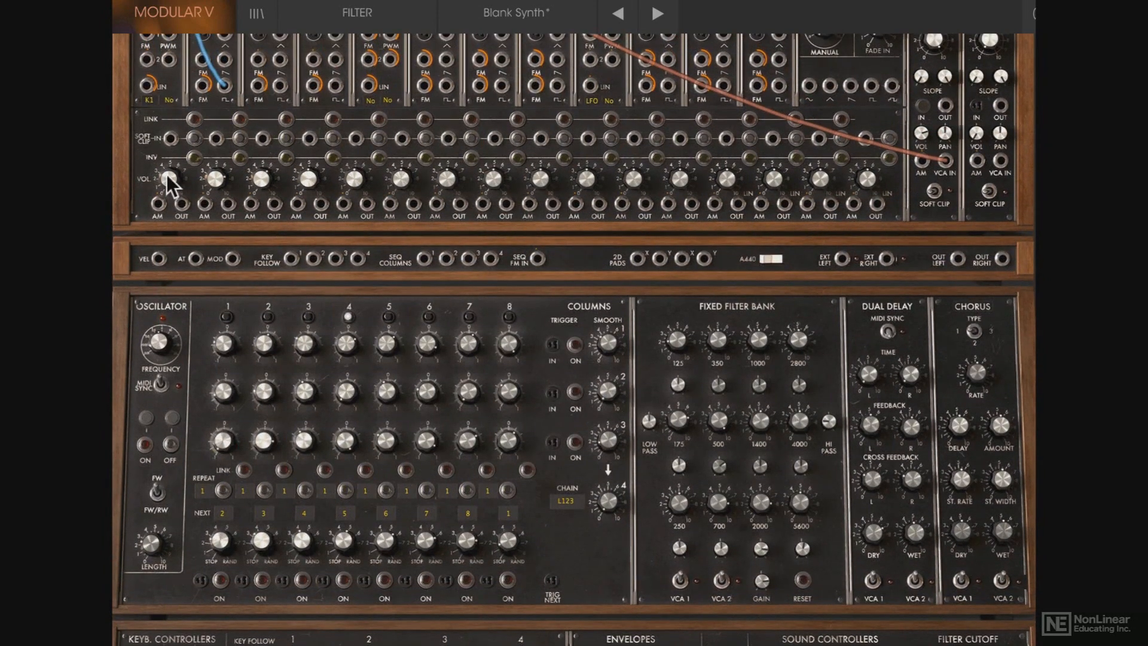
scroll(166, 174, "up", 10)
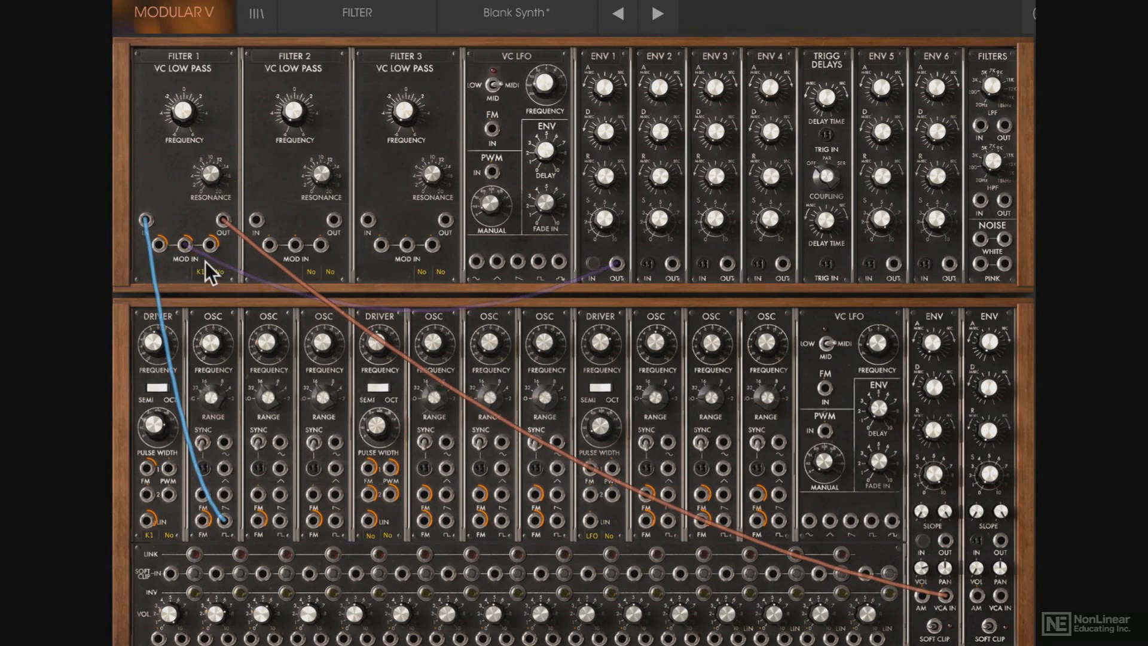
left_click_drag(186, 244, 185, 246)
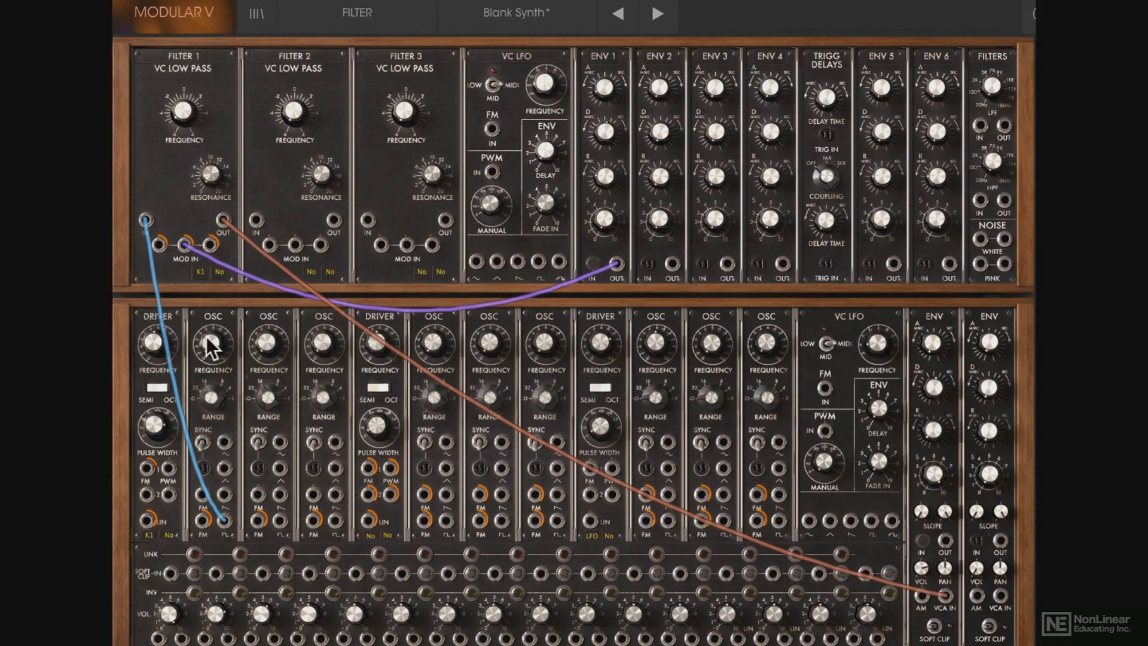
Step: Set the first driver's second modulation source to S1 and readjust the ENV 1 amount at Filter 1's middle modulation input
scroll(206, 336, "down", 3)
scroll(206, 336, "down", 4)
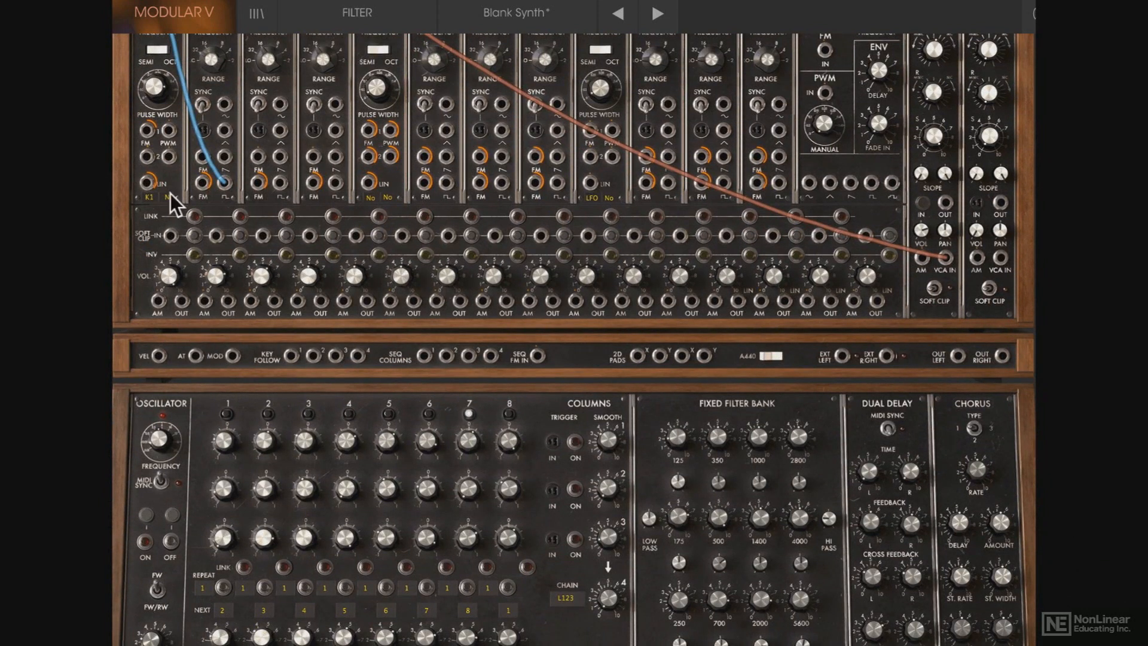
left_click_drag(169, 171, 170, 148)
scroll(203, 453, "down", 2)
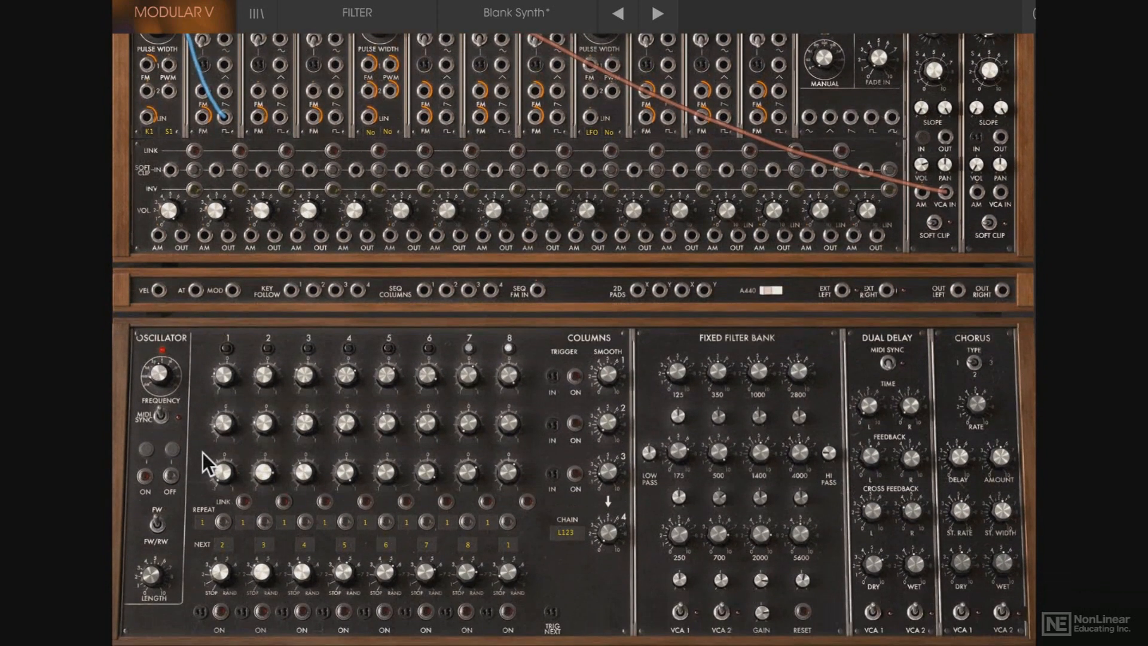
scroll(203, 453, "up", 10)
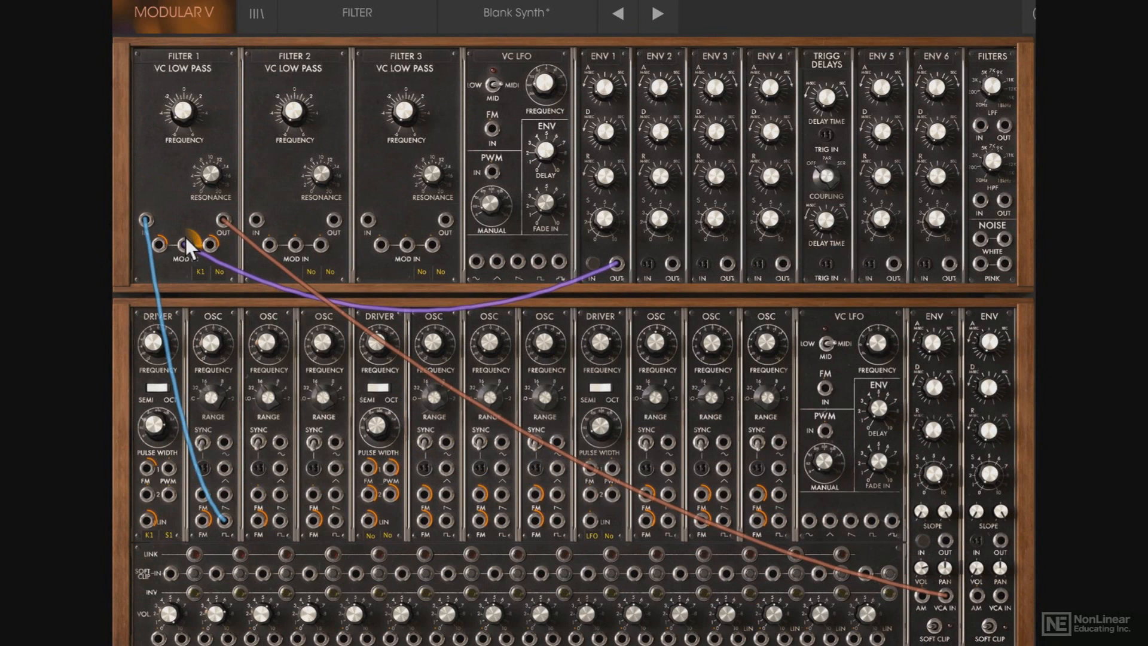
left_click_drag(185, 238, 185, 245)
scroll(310, 313, "down", 10)
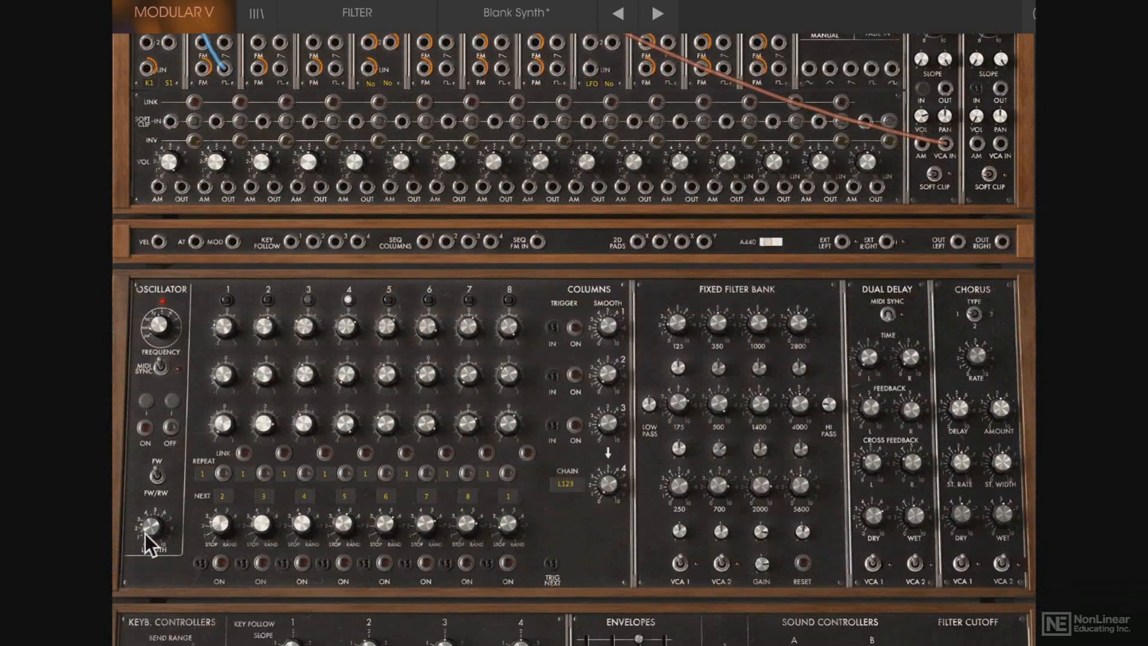
Step: Adjust the sequencer speed, and set steps 1, 4 and 7 to Repeat counts of 2, 3 and 4 with their repeat buttons on
left_click_drag(156, 469, 157, 454)
left_click_drag(156, 322, 156, 344)
left_click(204, 473)
left_click_drag(323, 445, 330, 411)
left_click_drag(448, 475, 446, 375)
left_click(344, 473)
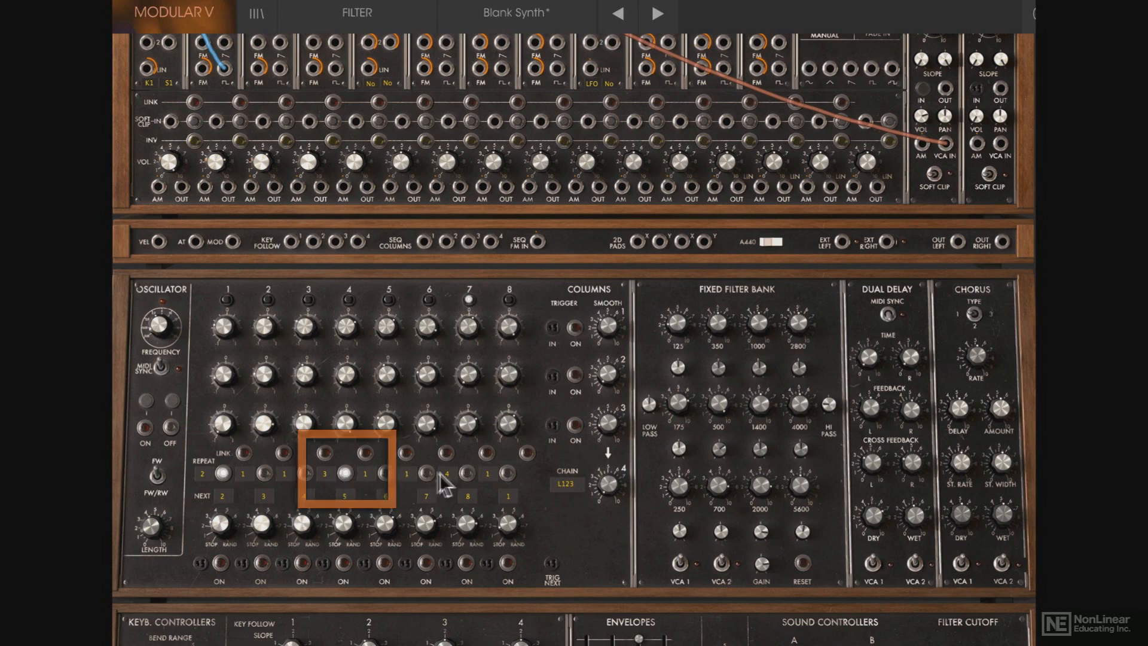
left_click(466, 473)
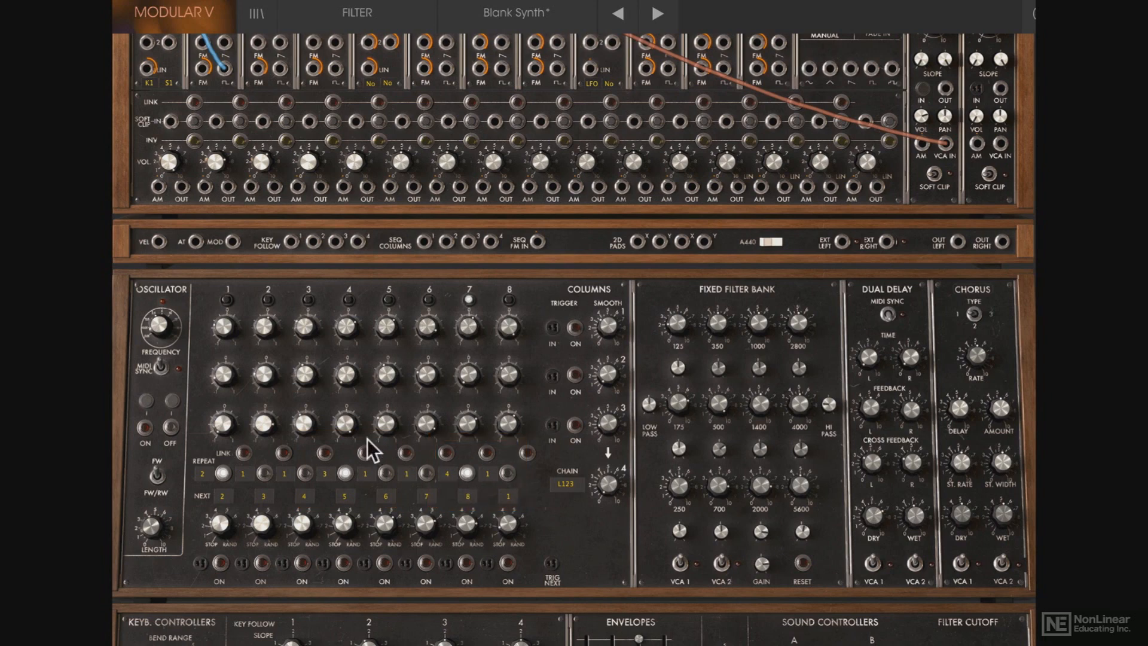
Step: Turn on Link for sequencer steps 1, 4, 6 and 8
scroll(318, 379, "up", 5)
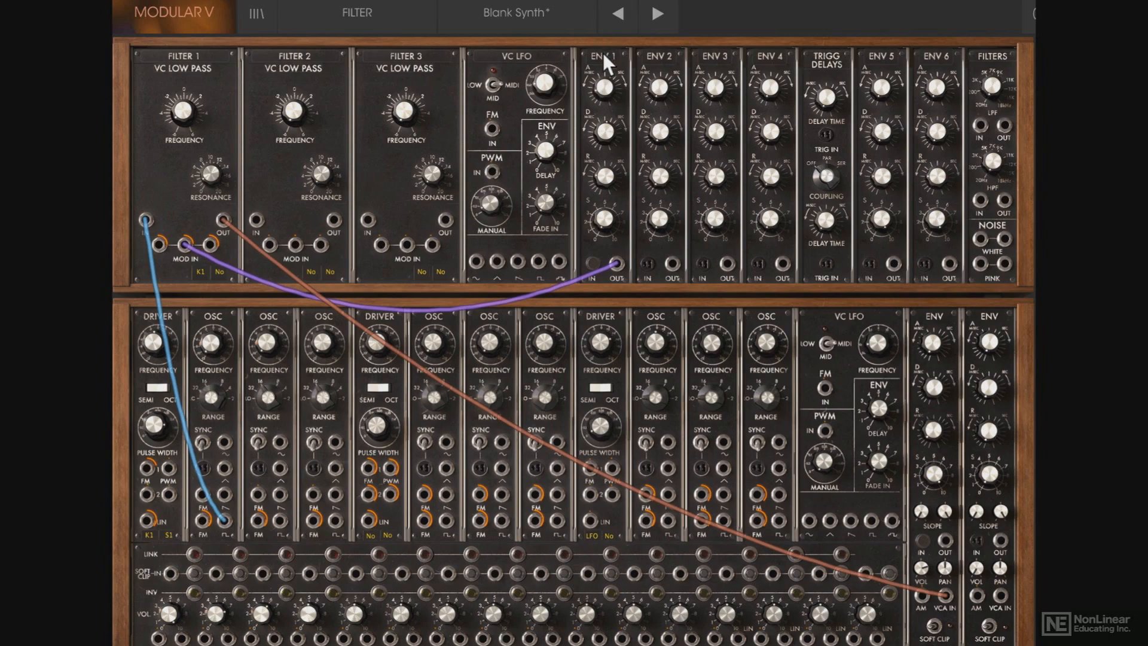
scroll(296, 320, "down", 10)
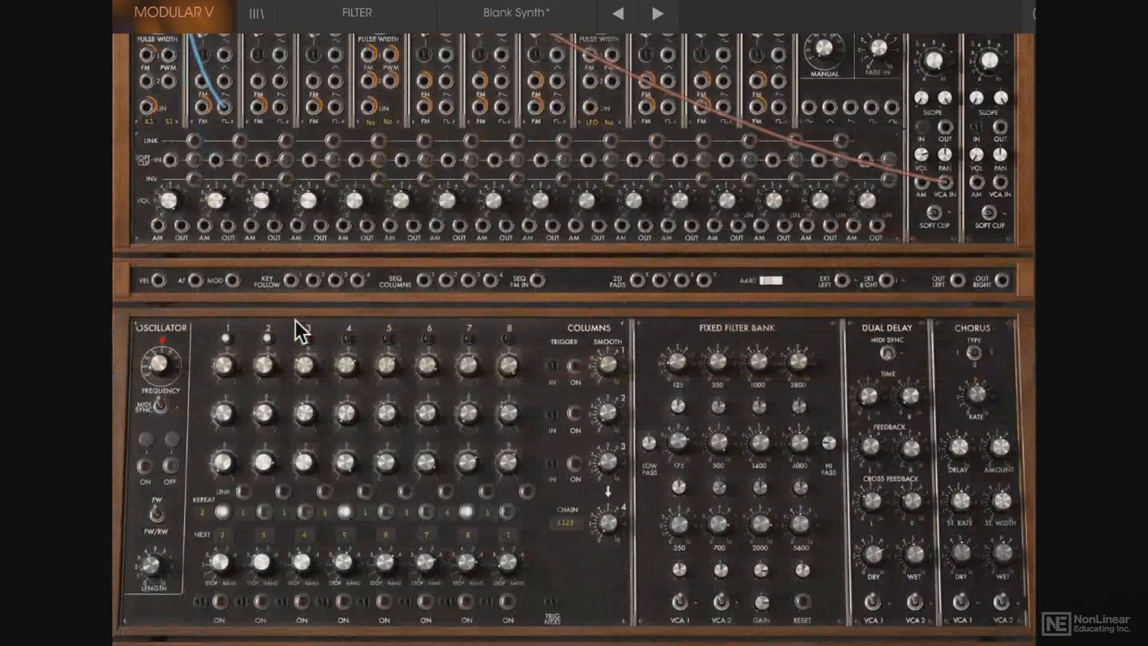
scroll(296, 320, "down", 1)
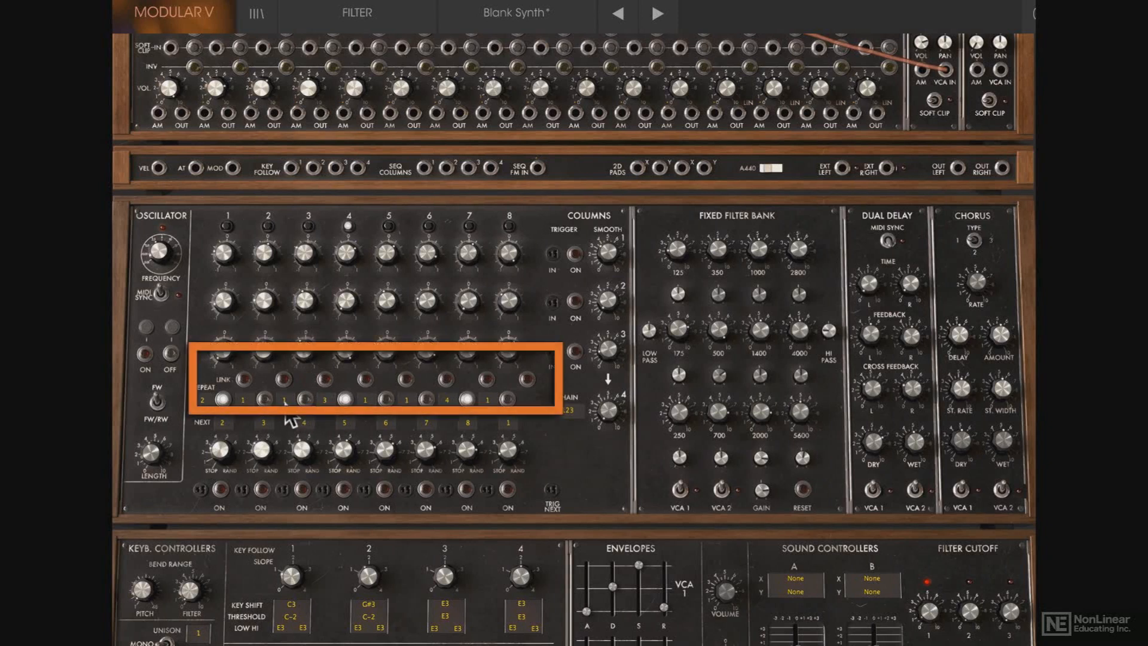
left_click(244, 378)
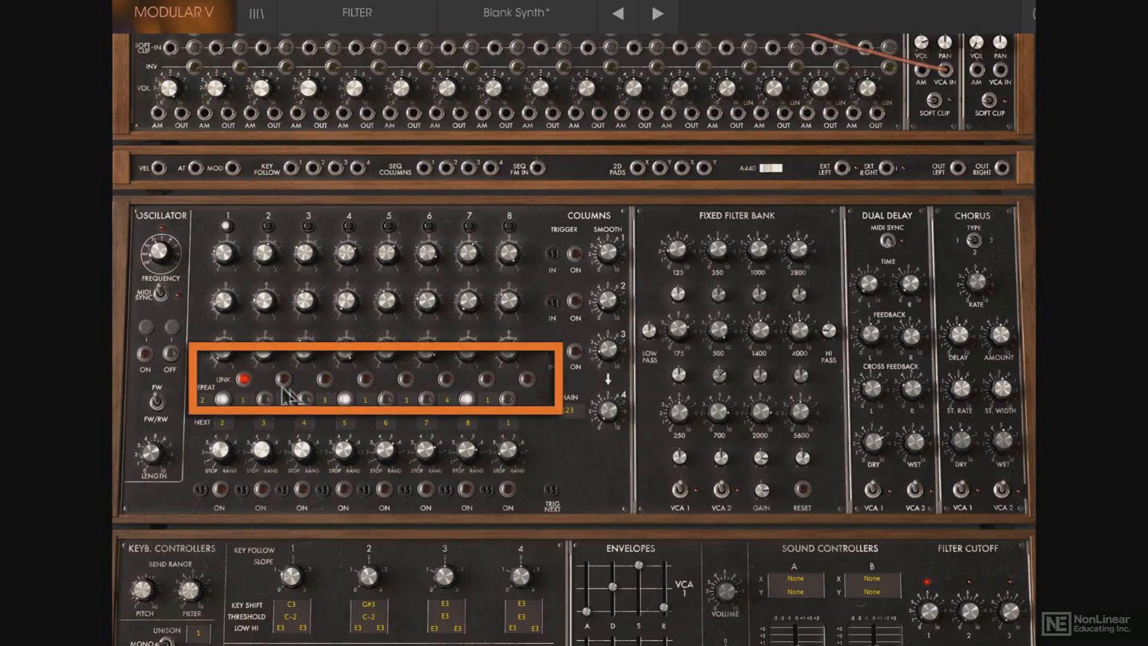
left_click(366, 379)
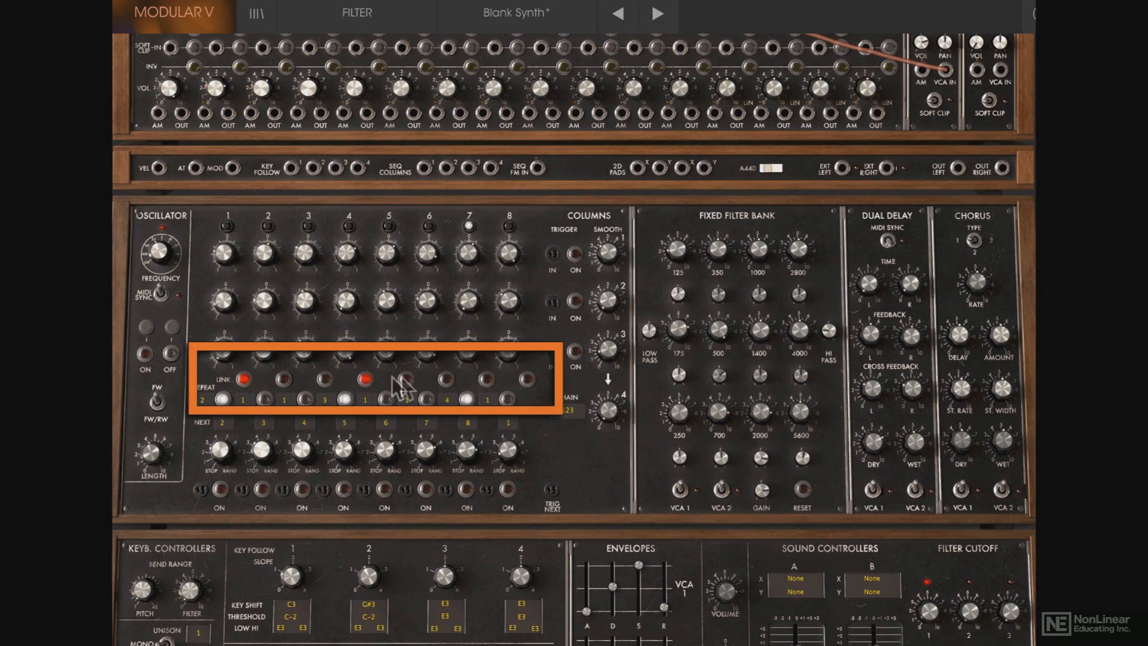
left_click(447, 379)
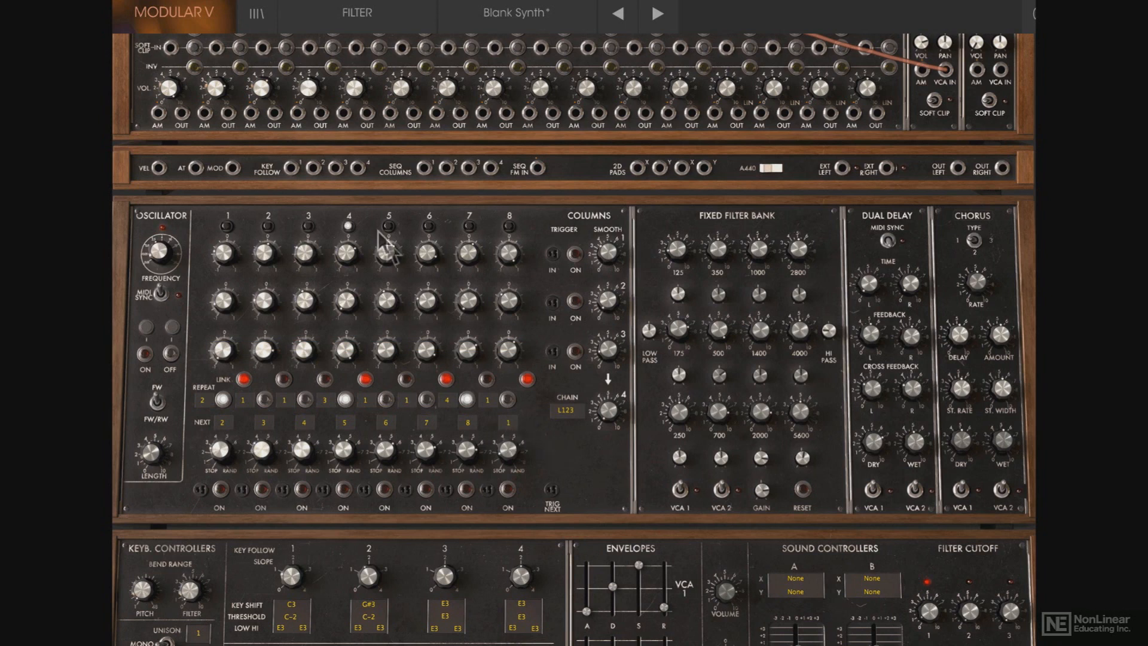
Step: Set Filter 1's second modulation source to S4 and the sequencer's Chain mode to rand
scroll(273, 195, "up", 3)
scroll(273, 195, "up", 7)
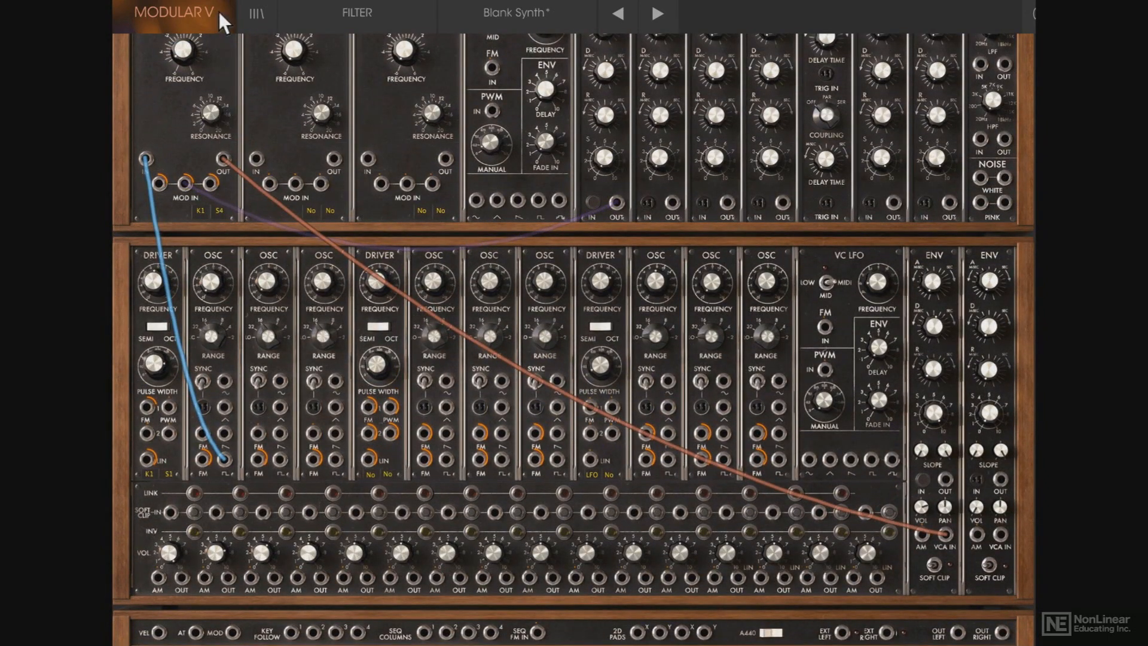
scroll(323, 401, "down", 9)
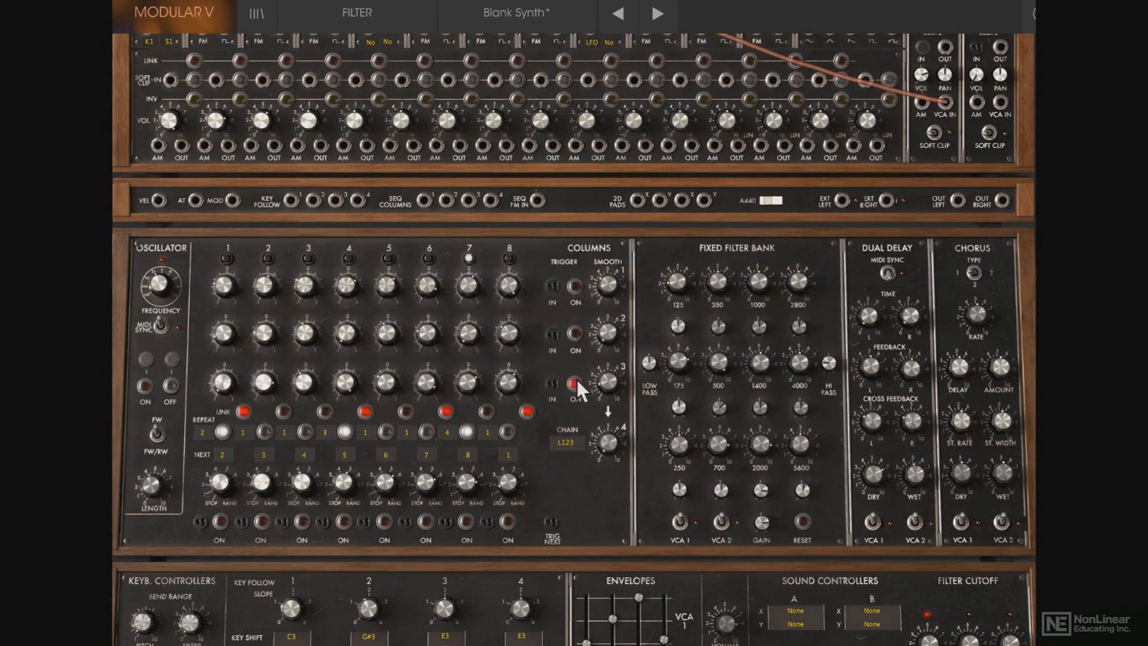
left_click(570, 442)
left_click_drag(575, 309, 576, 237)
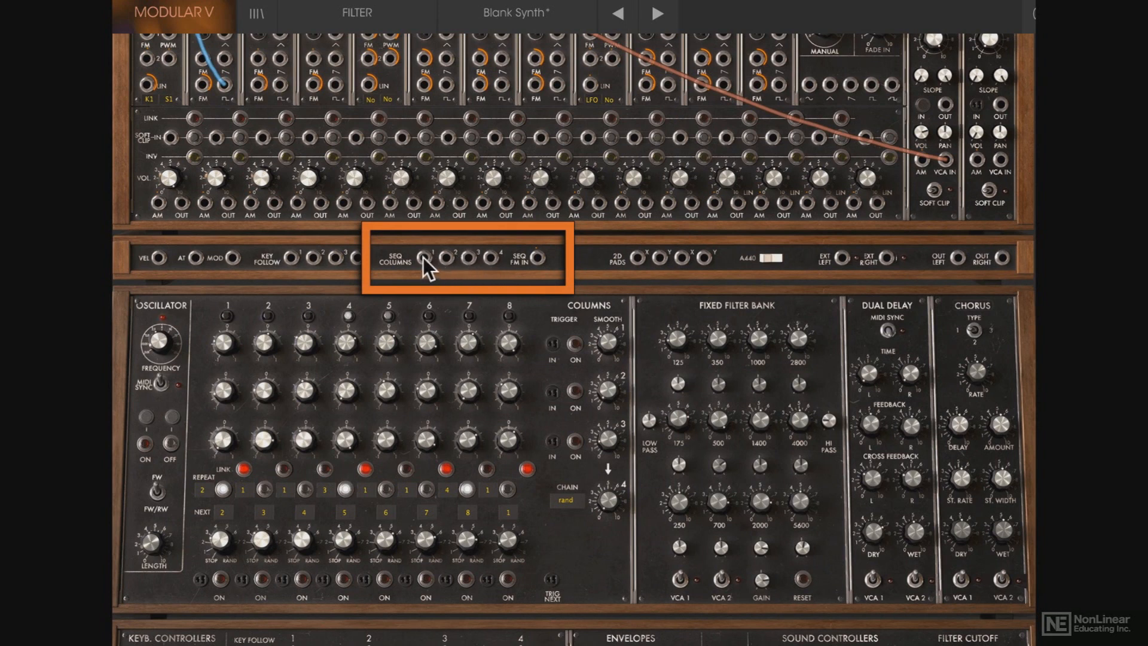
Step: Patch sequencer column 1's output to the first driver's PWM input and column 2's output to the first VCA's AM input
left_click_drag(426, 264, 168, 91)
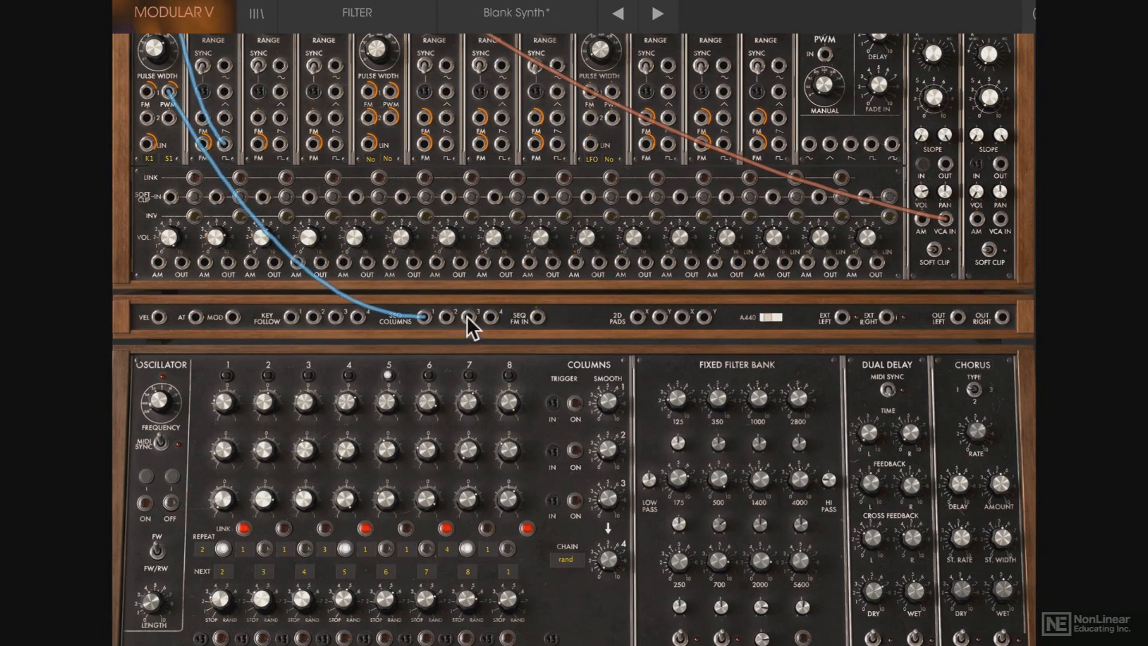
left_click_drag(467, 318, 205, 192)
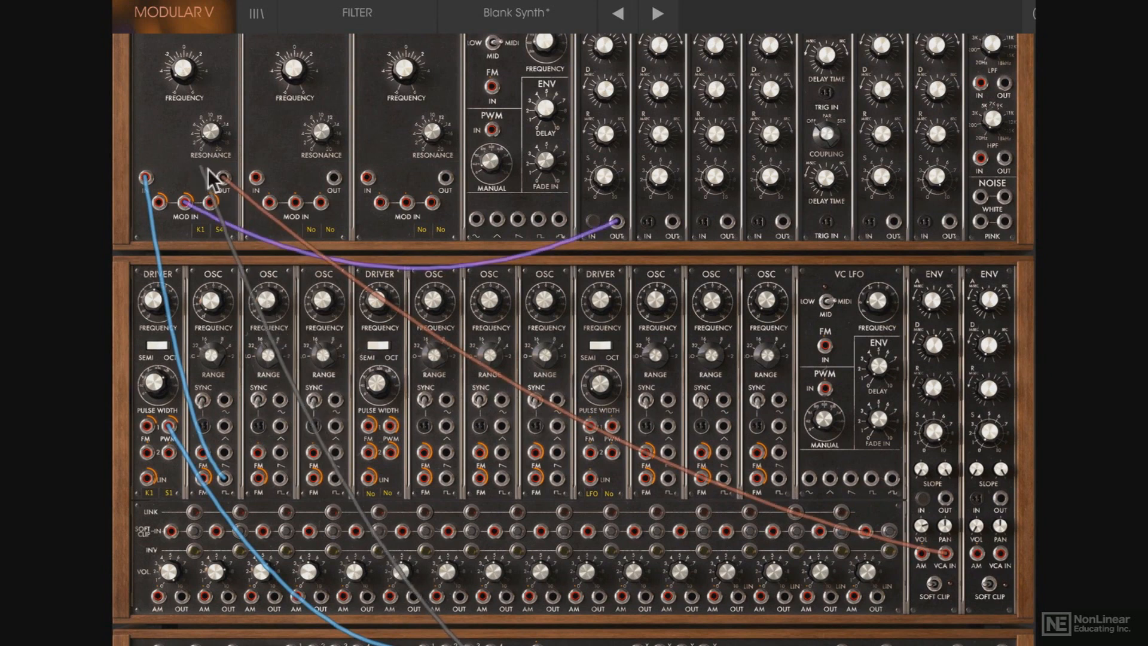
scroll(263, 379, "down", 2)
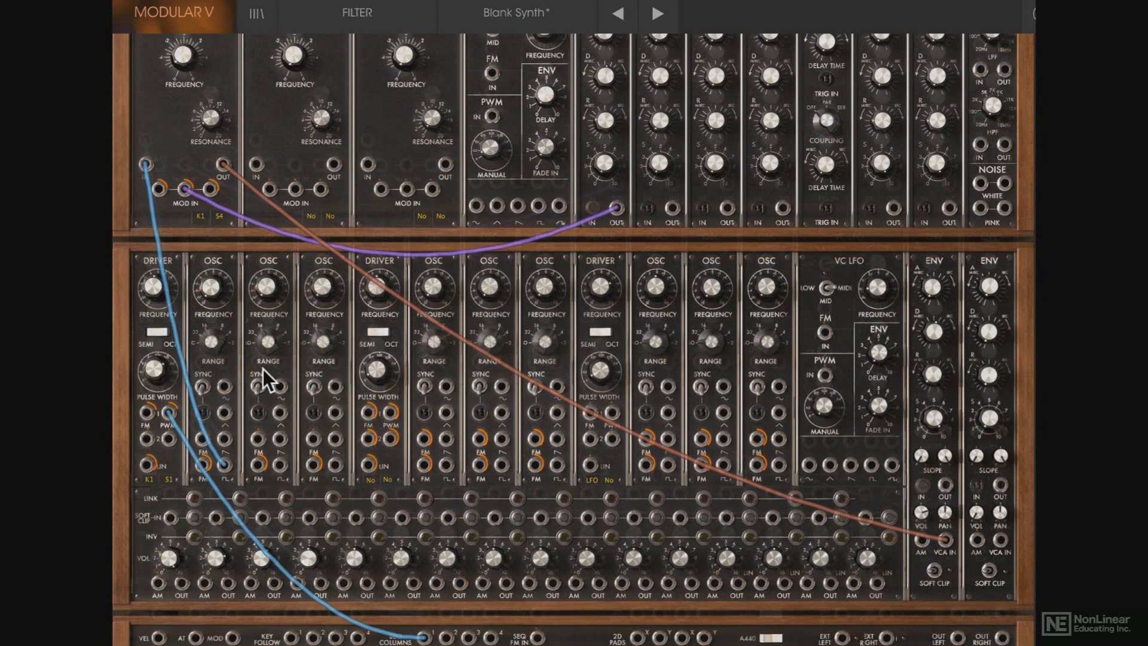
scroll(263, 369, "down", 1)
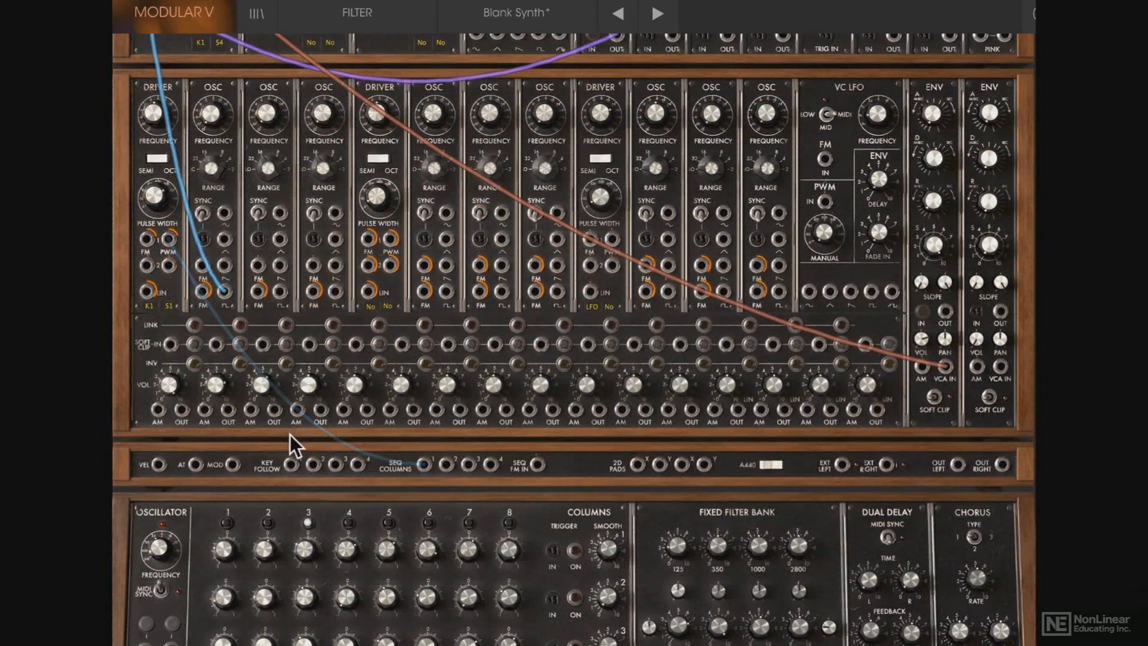
scroll(289, 436, "down", 1)
scroll(289, 436, "down", 1)
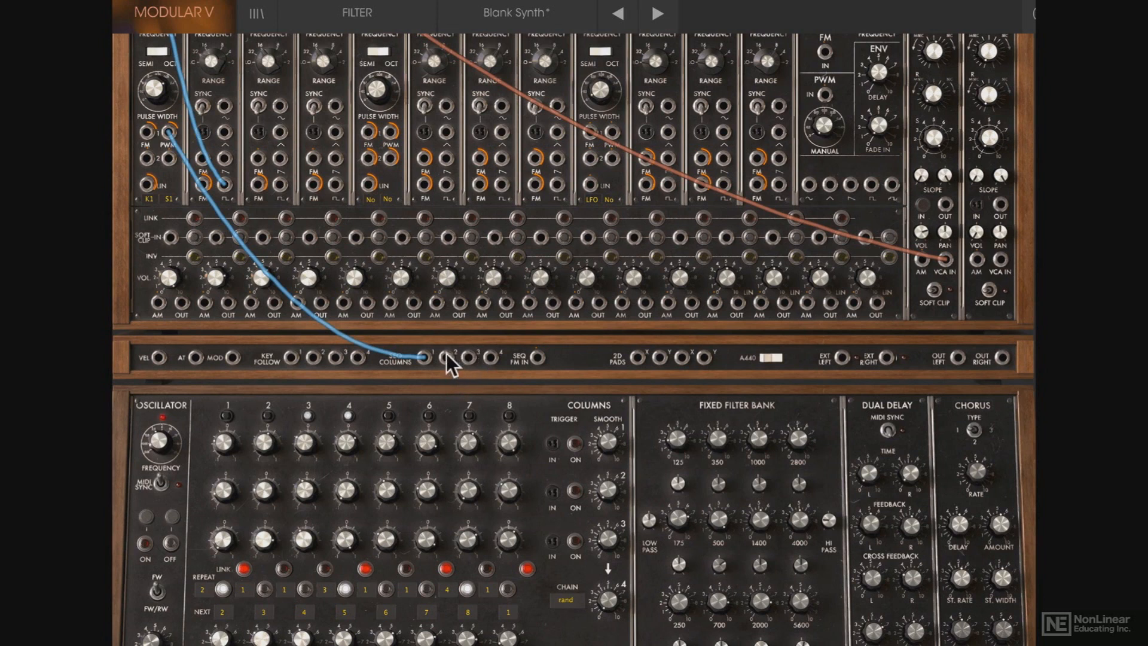
left_click_drag(448, 354, 920, 257)
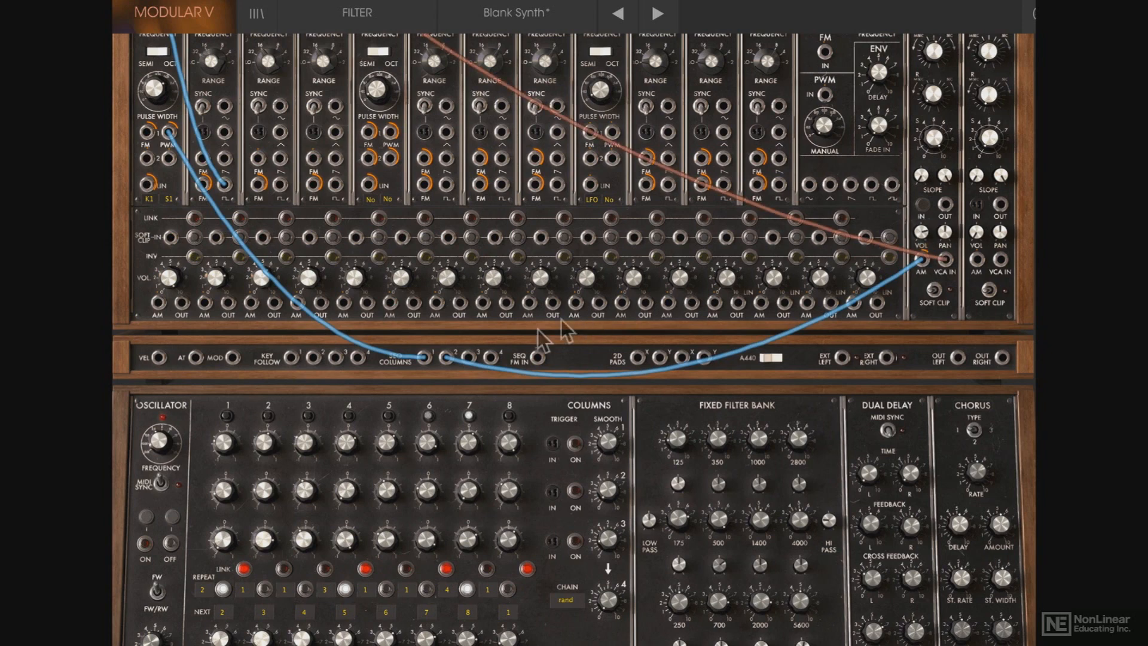
Step: Patch the oscillator row's VC LFO sine output into the Seq FM In jack and adjust its modulation amount
scroll(428, 429, "down", 2)
scroll(428, 428, "down", 4)
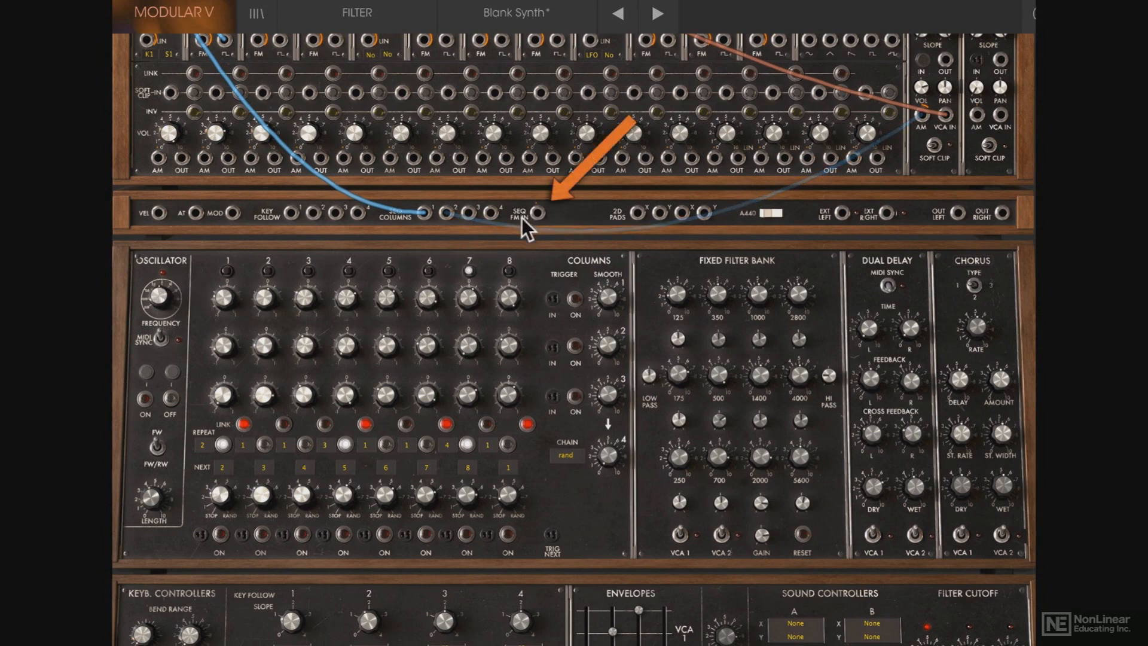
scroll(566, 211, "up", 1)
scroll(565, 211, "up", 5)
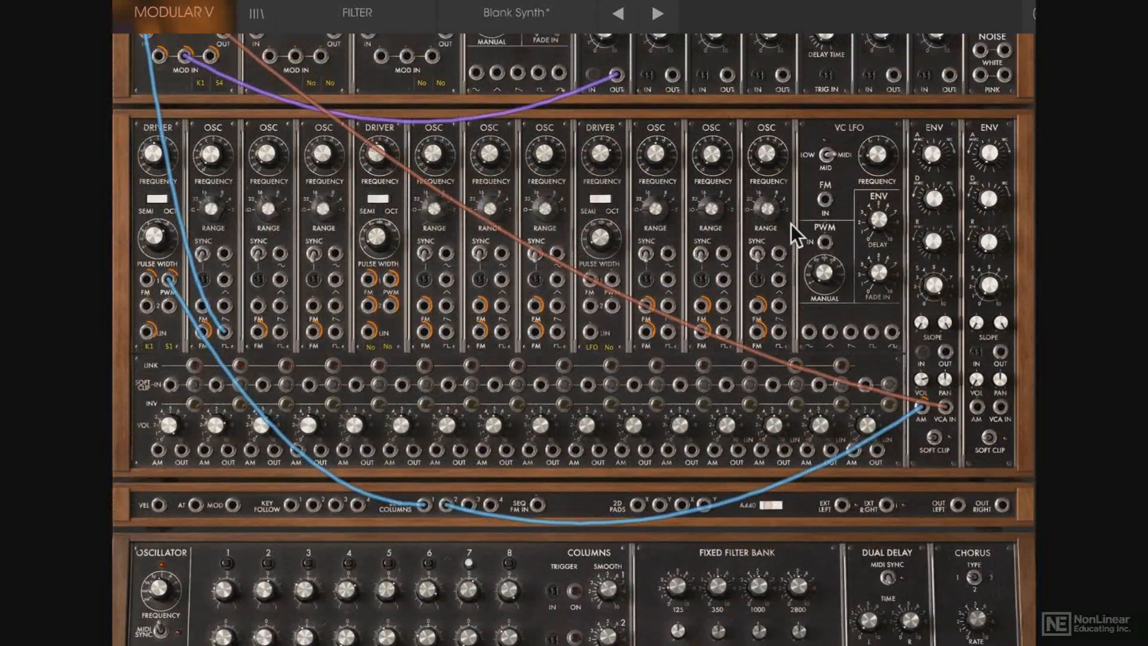
left_click_drag(809, 332, 533, 506)
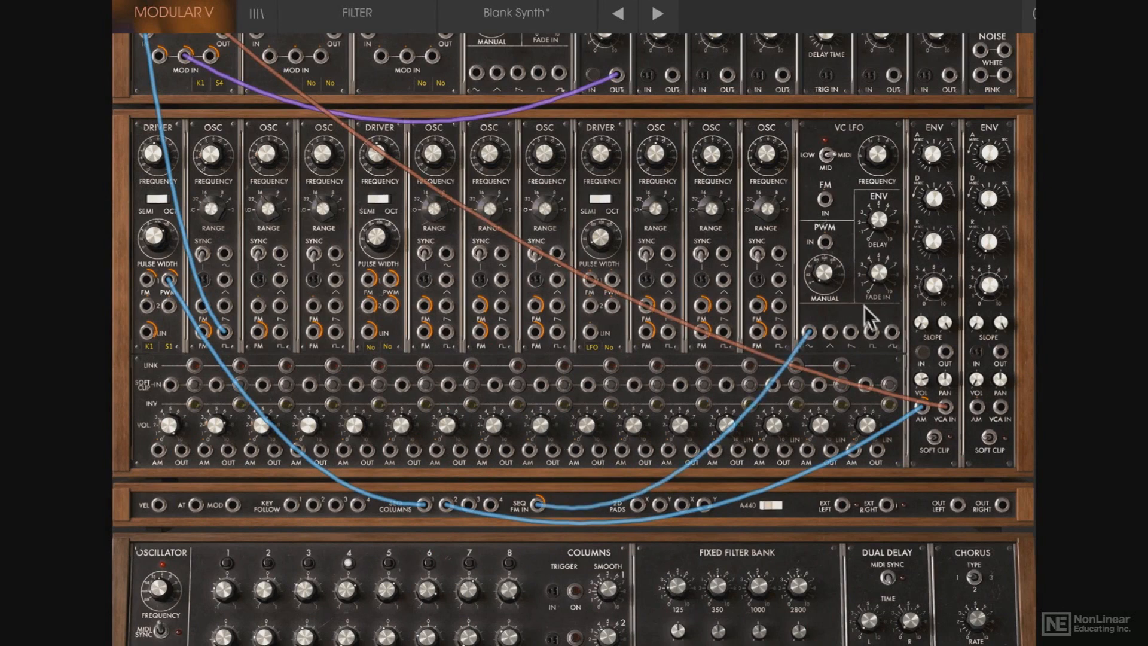
scroll(864, 307, "down", 3)
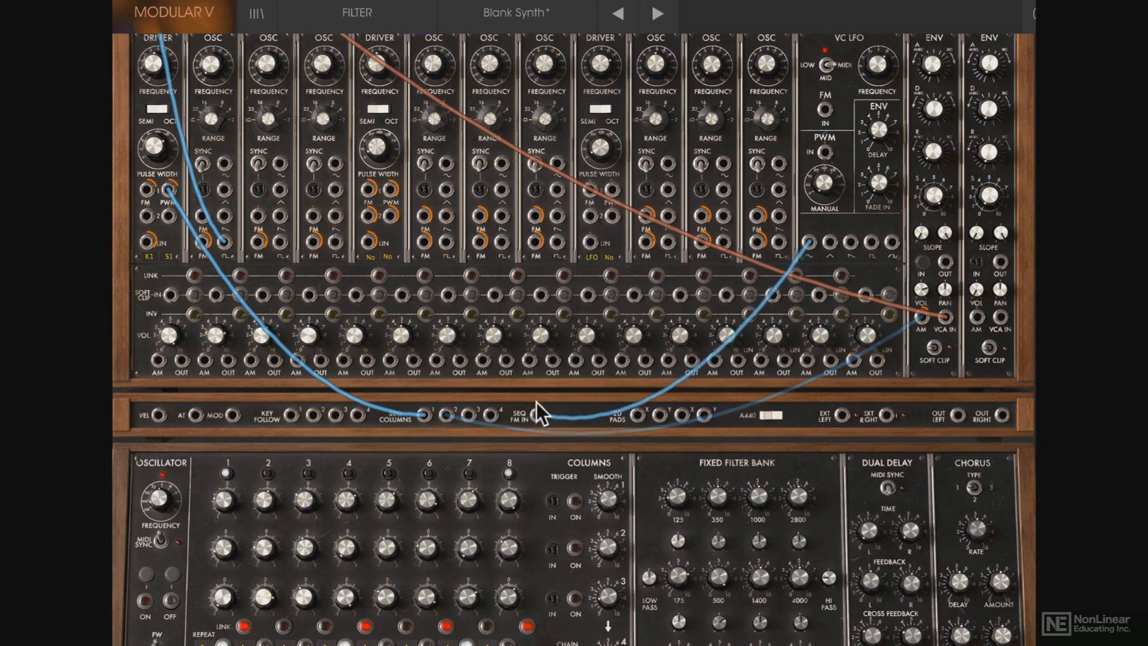
left_click_drag(537, 402, 537, 403)
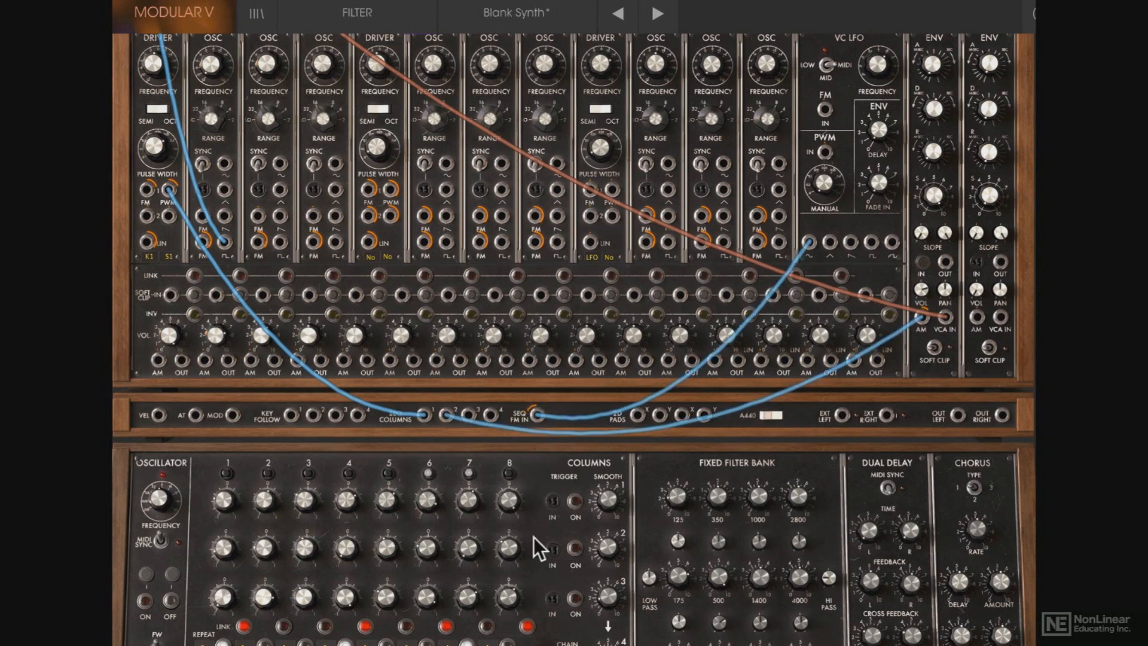
scroll(171, 588, "down", 2)
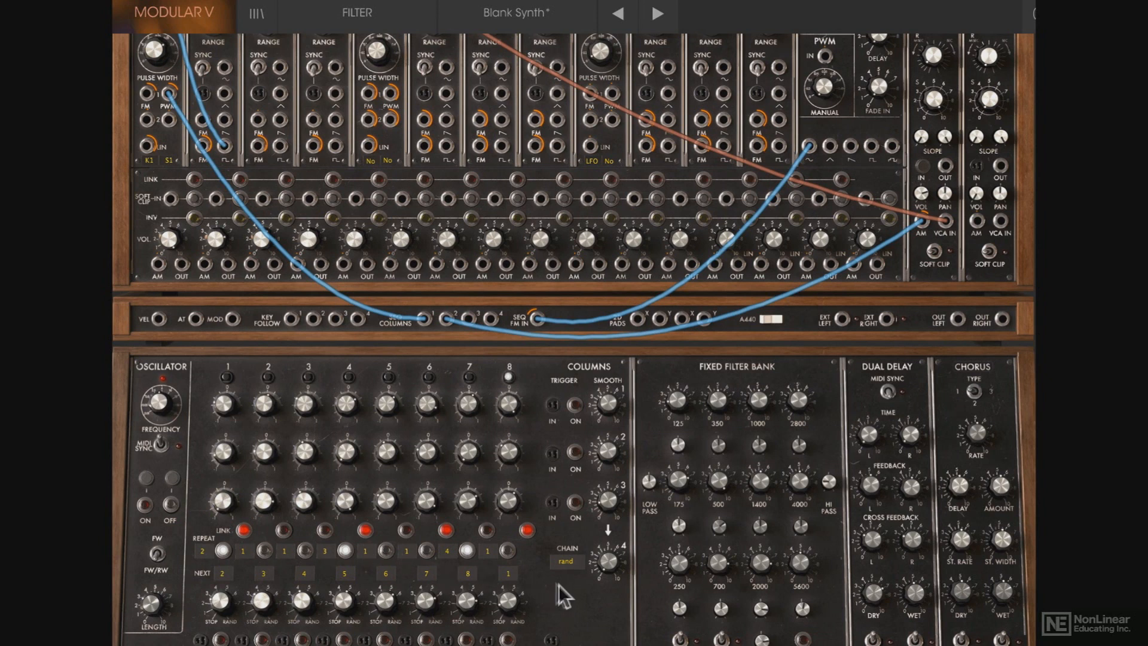
scroll(559, 584, "down", 2)
left_click_drag(508, 551, 504, 280)
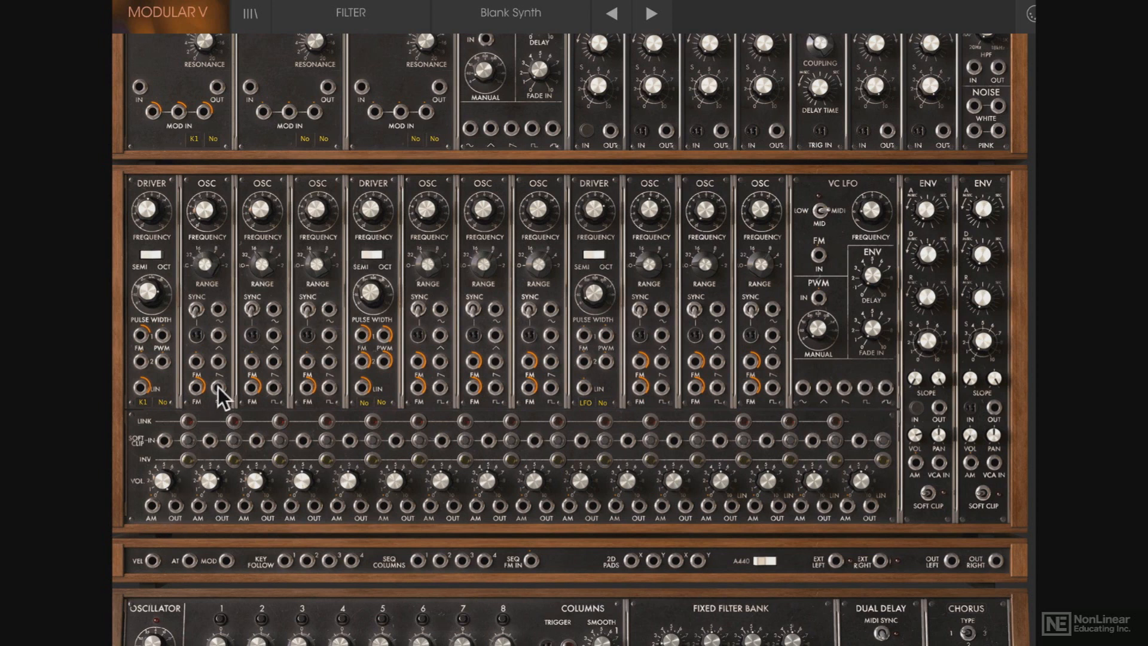
Step: Patch the first oscillator's square output through mixer channel 1 into Filter 1, and Filter 1's output to the first VCA input
left_click_drag(218, 385, 164, 442)
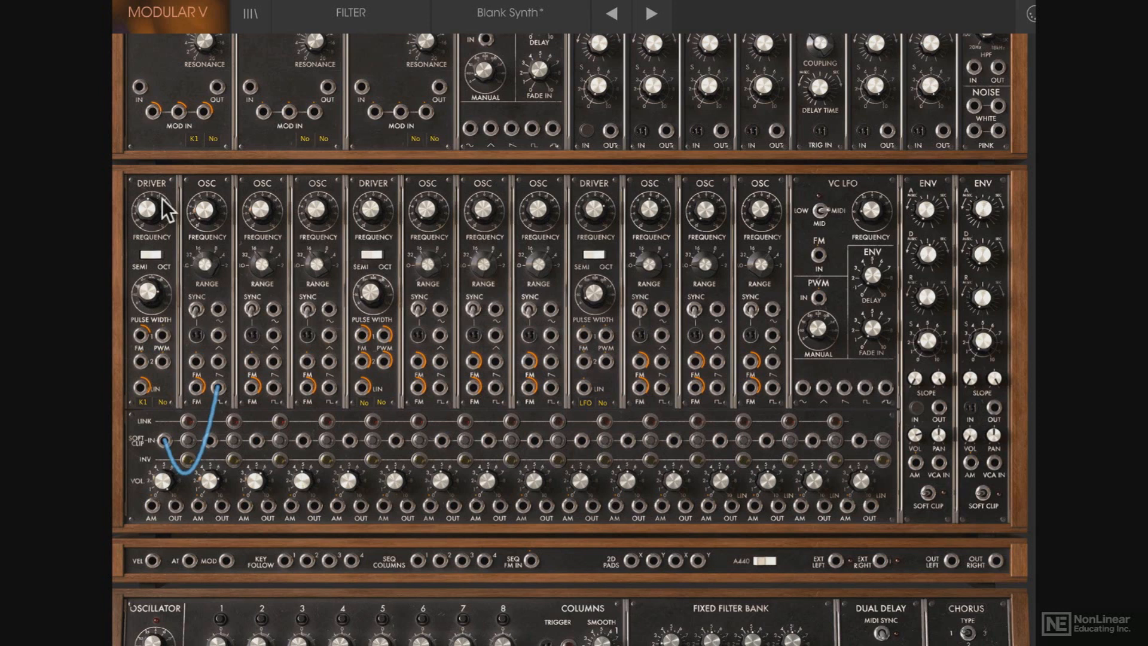
left_click_drag(174, 502, 138, 88)
left_click_drag(216, 88, 940, 460)
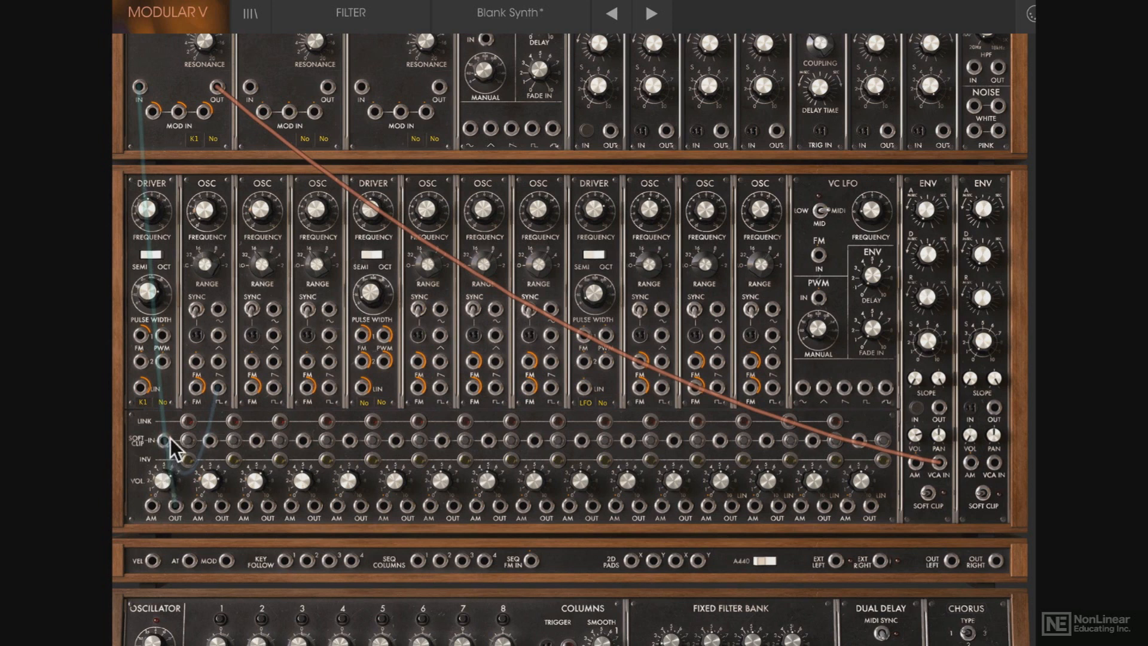
Step: Try modulating mixer channel 1's AM input with the oscillator row's VC LFO sine output
scroll(163, 90, "up", 1)
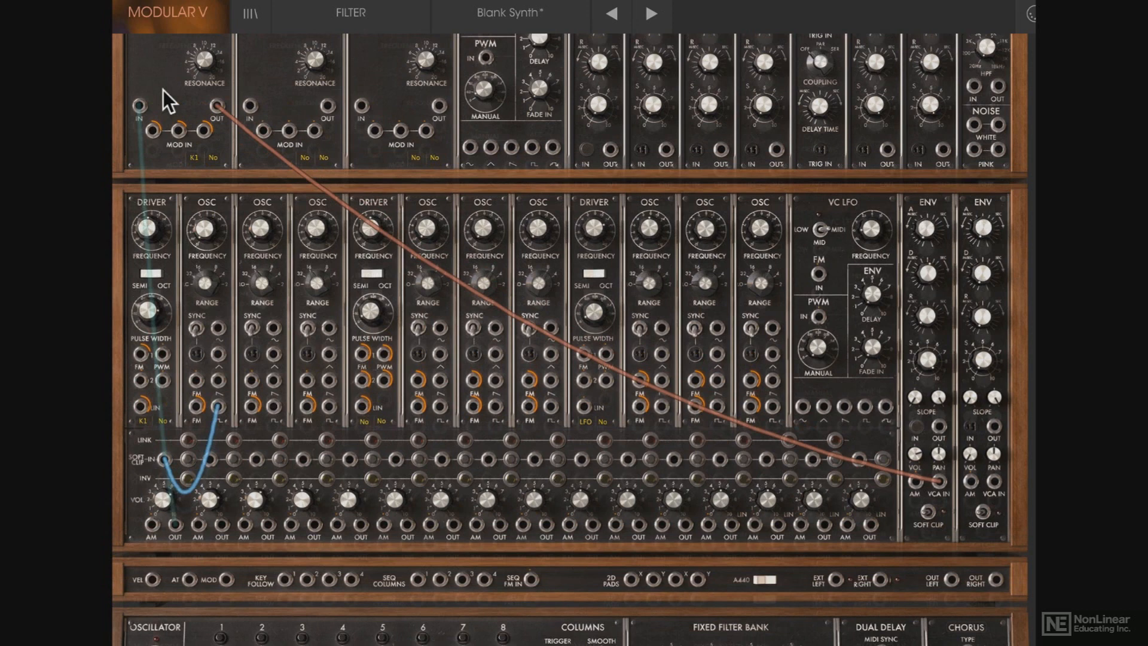
scroll(163, 90, "up", 2)
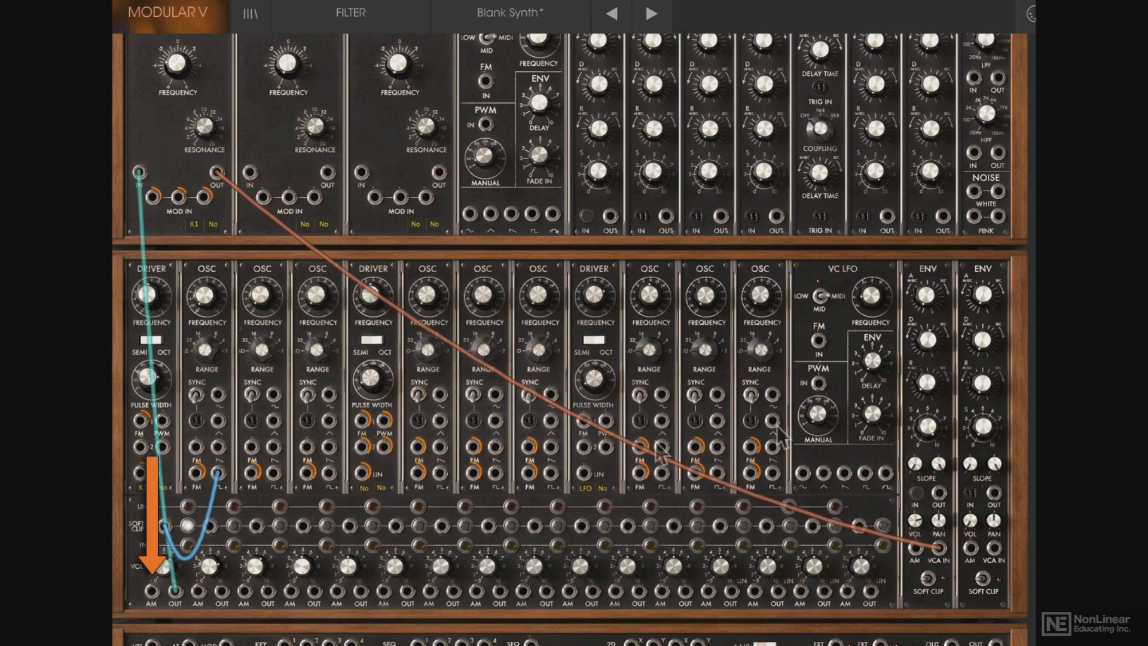
left_click_drag(804, 474, 152, 589)
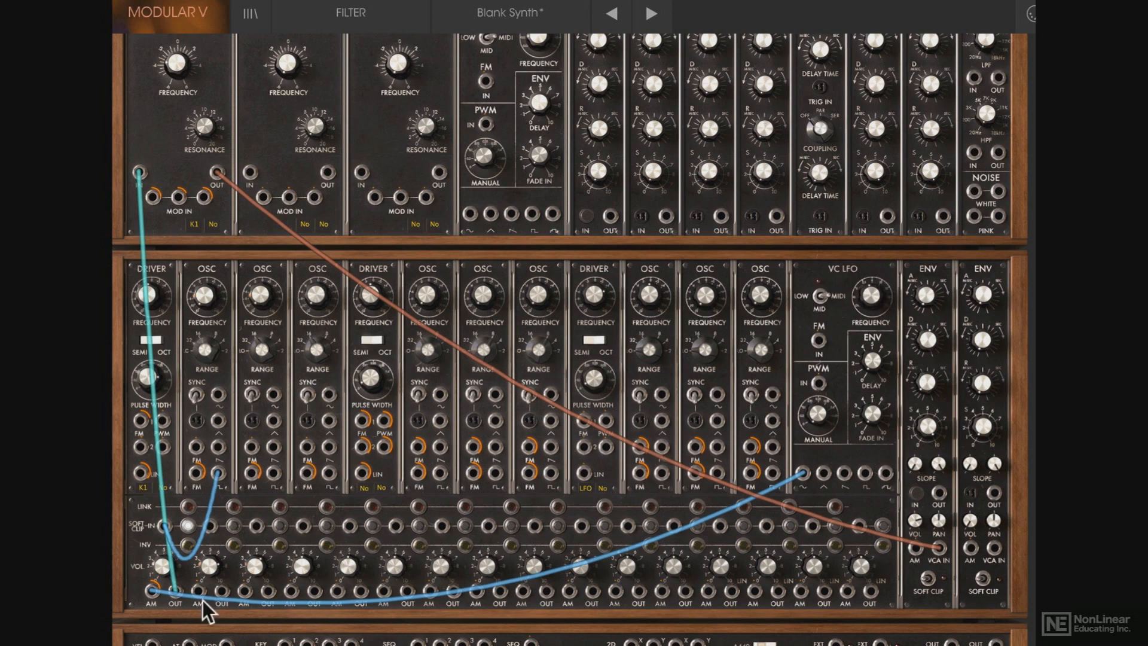
left_click_drag(153, 590, 163, 611)
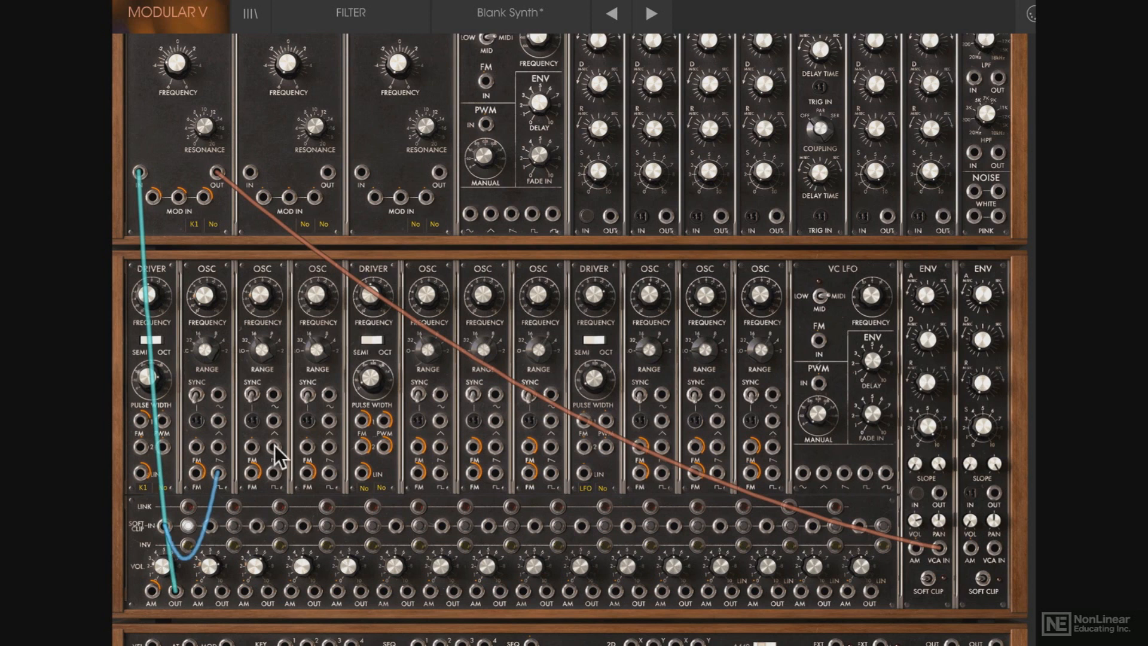
Step: Patch the second oscillator's saw output into mixer channel 2 and the third's triangle output into channel 3, linking channels 1 to 3
left_click_drag(275, 446, 210, 525)
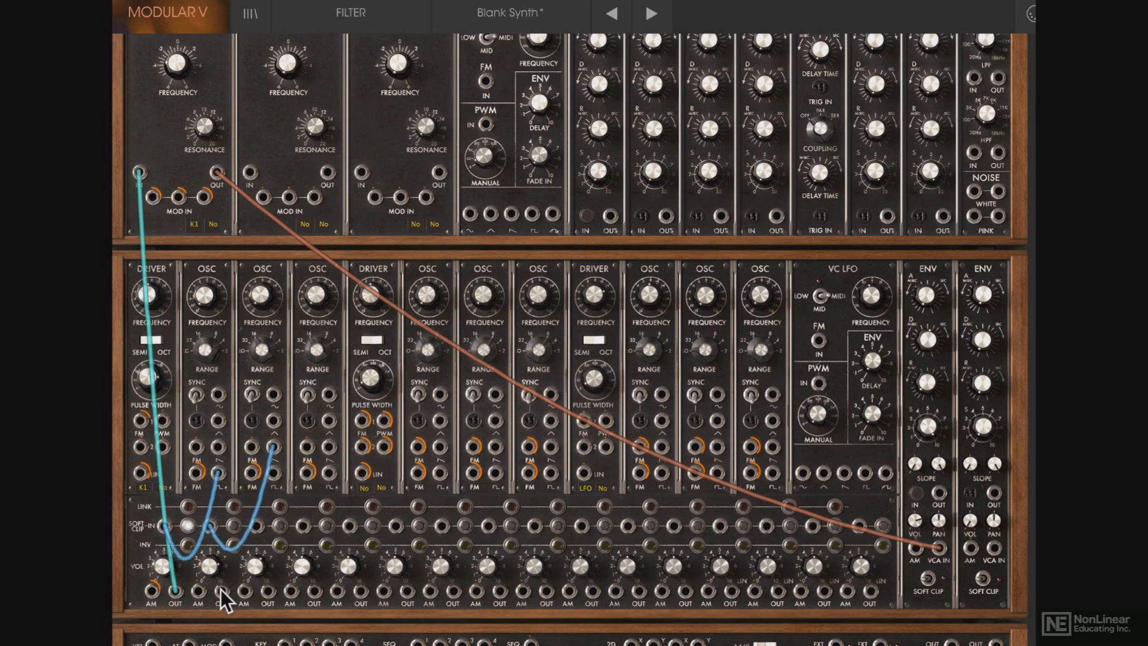
left_click(189, 508)
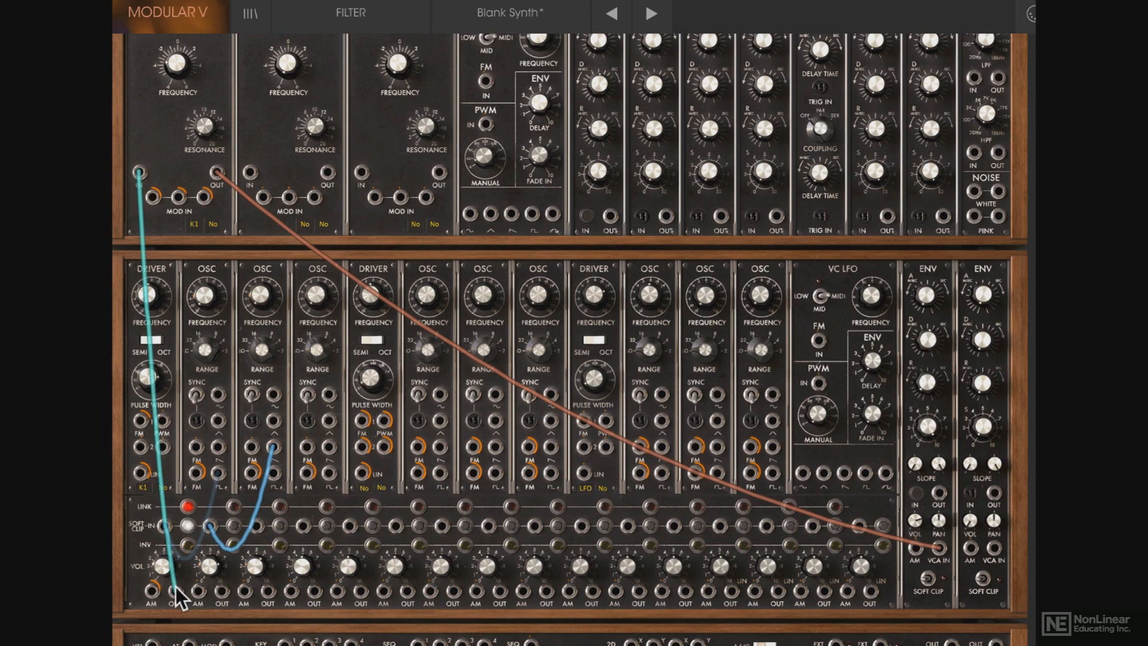
left_click(187, 508)
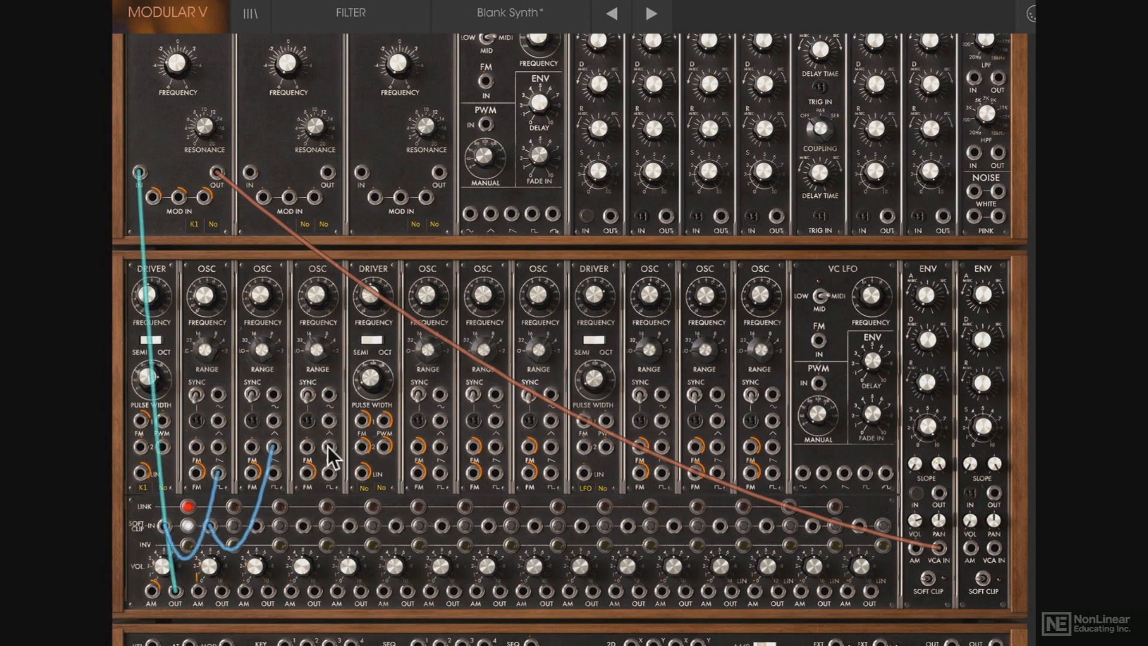
left_click_drag(330, 420, 258, 524)
left_click(234, 507)
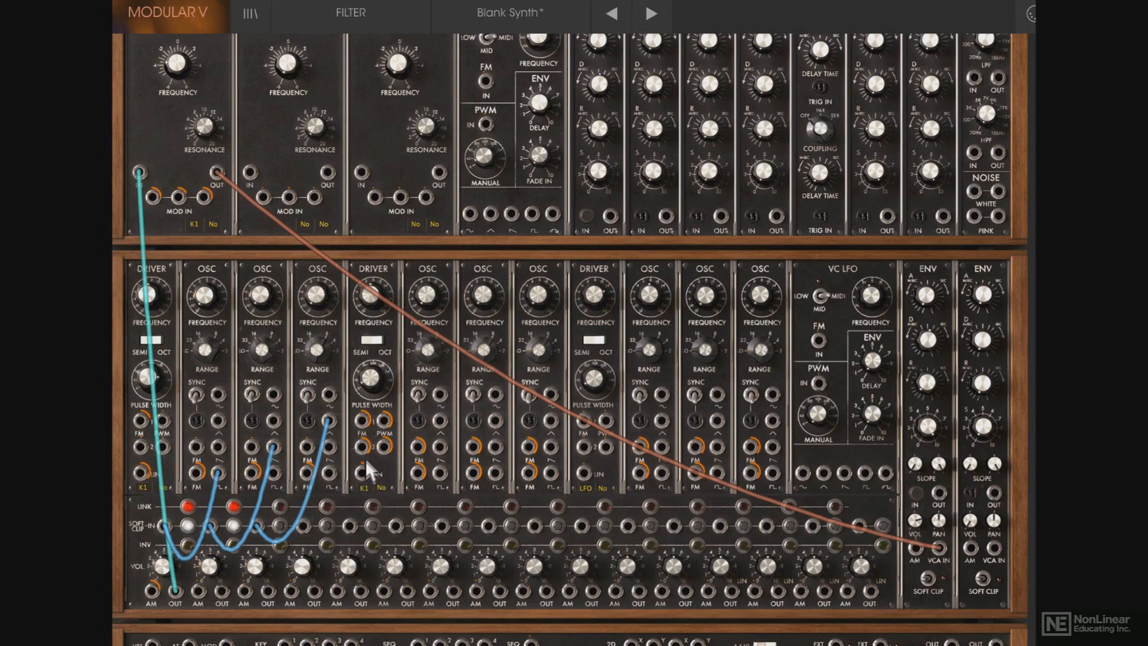
Step: Patch the fourth oscillator's square output into mixer channel 4 and pink noise into channel 5, linking both to the preceding channels
mouse_move(367, 448)
left_mouse_down()
mouse_move(420, 430)
mouse_move(438, 462)
mouse_move(423, 500)
mouse_move(350, 510)
mouse_move(310, 554)
mouse_move(303, 526)
left_mouse_up()
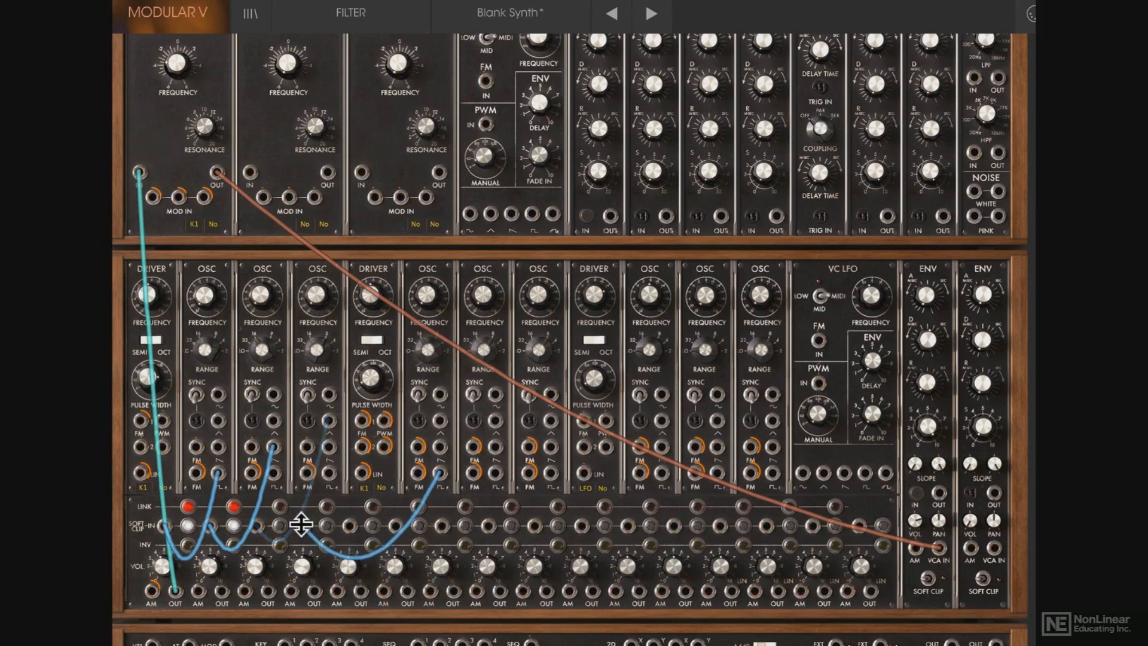
left_click(277, 507)
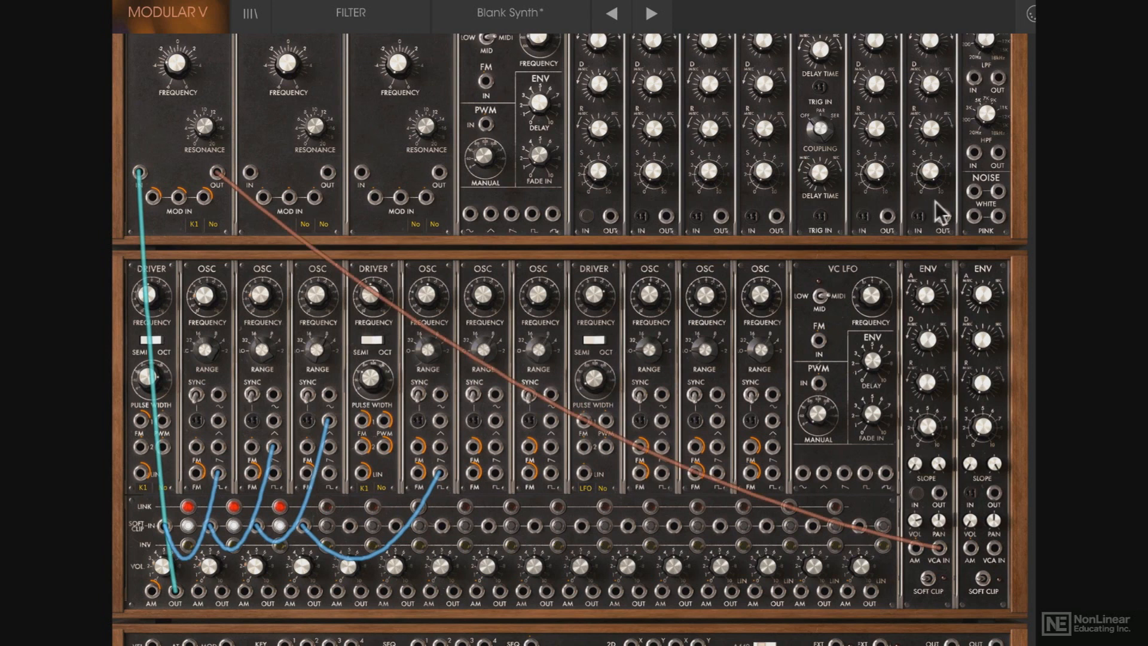
left_click_drag(975, 215, 347, 525)
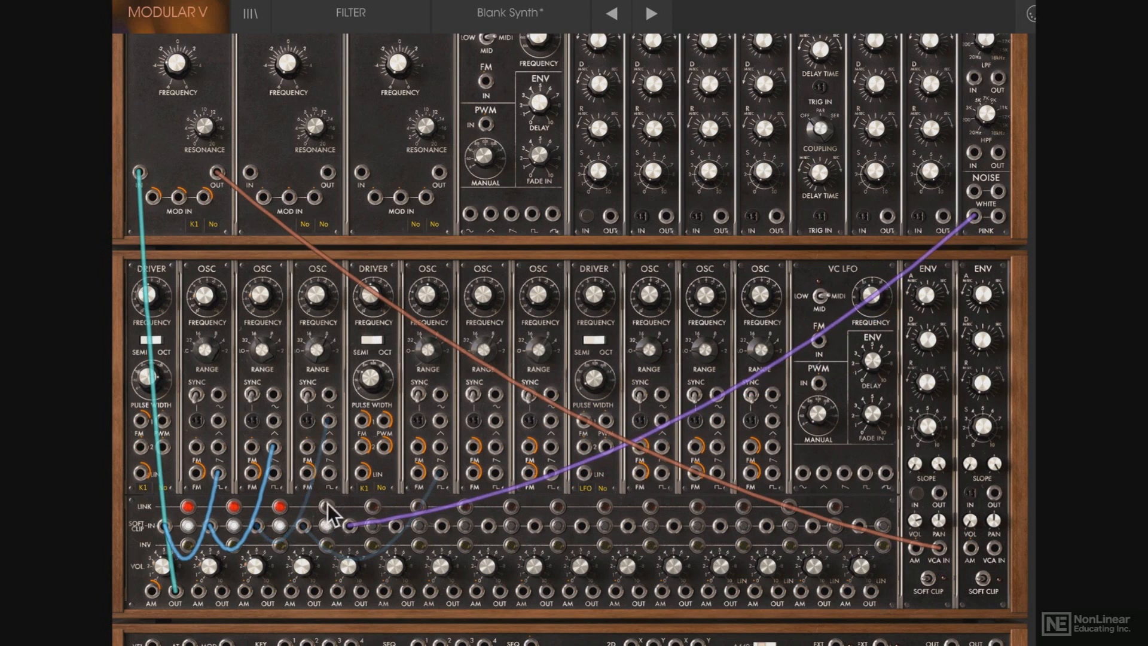
left_click(326, 506)
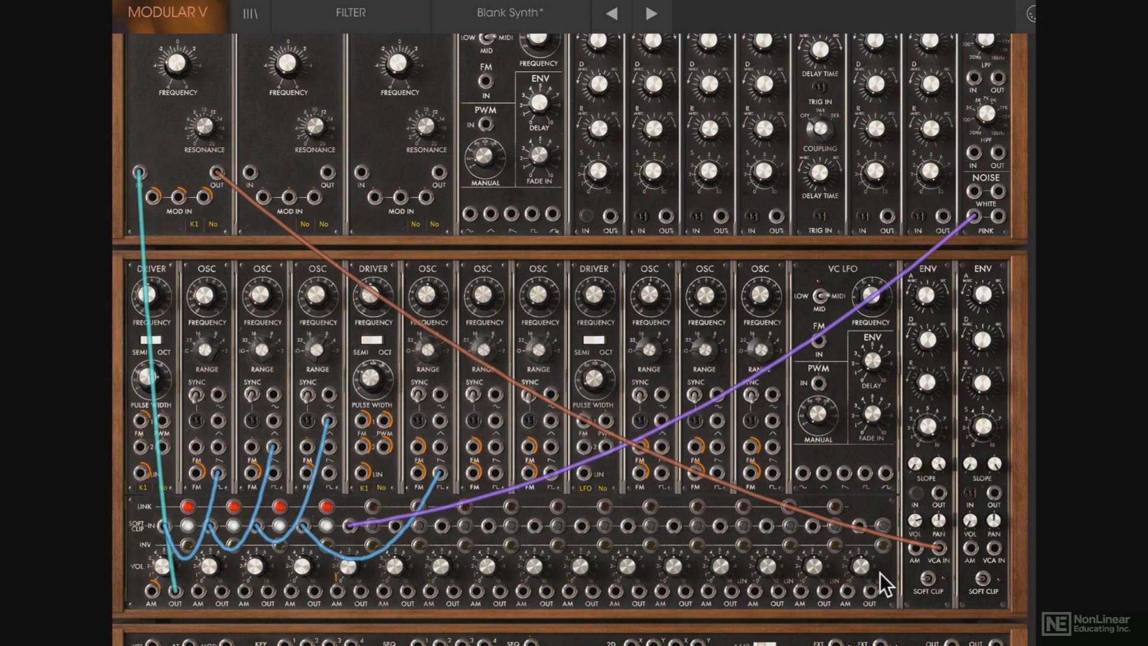
Step: Route the lower VC LFO's sine and upper VC LFO's saw through linked mixer channels 13 and 14 into Filter 1's second mod input, adjusting the upper LFO's frequency
left_click_drag(803, 472, 721, 525)
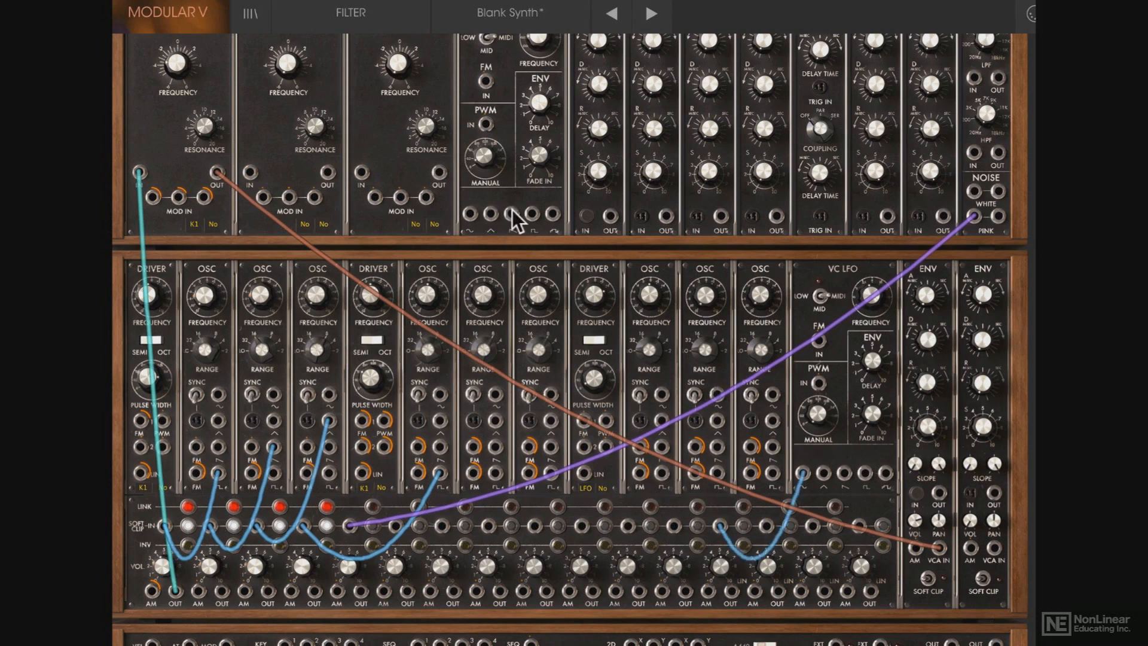
left_click_drag(513, 216, 766, 522)
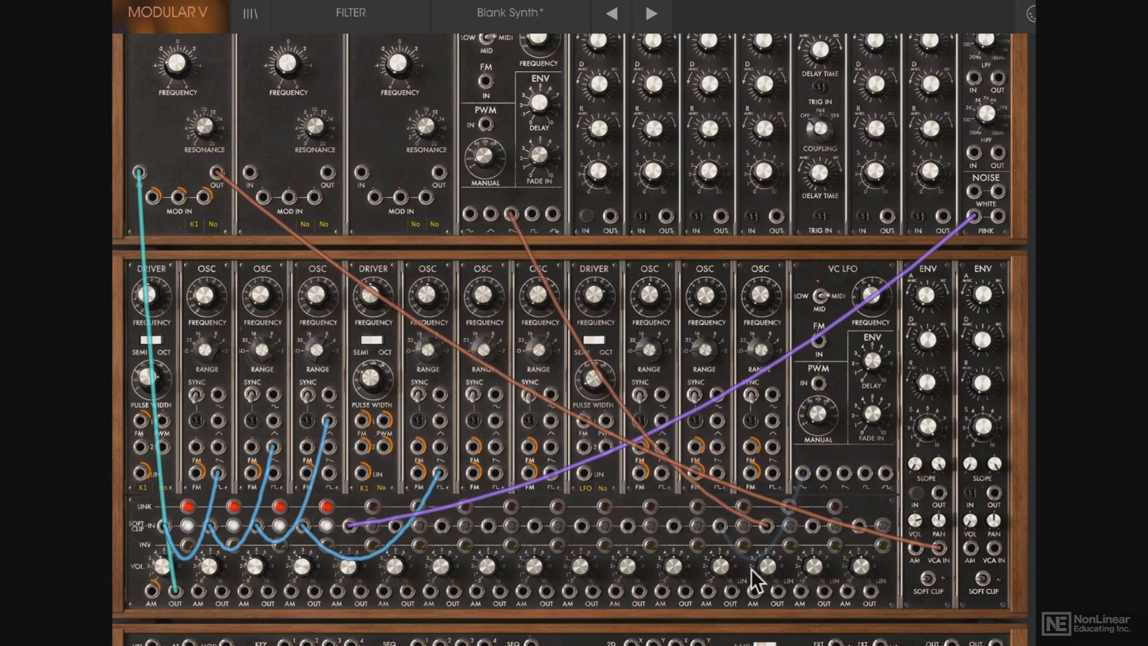
left_click(744, 506)
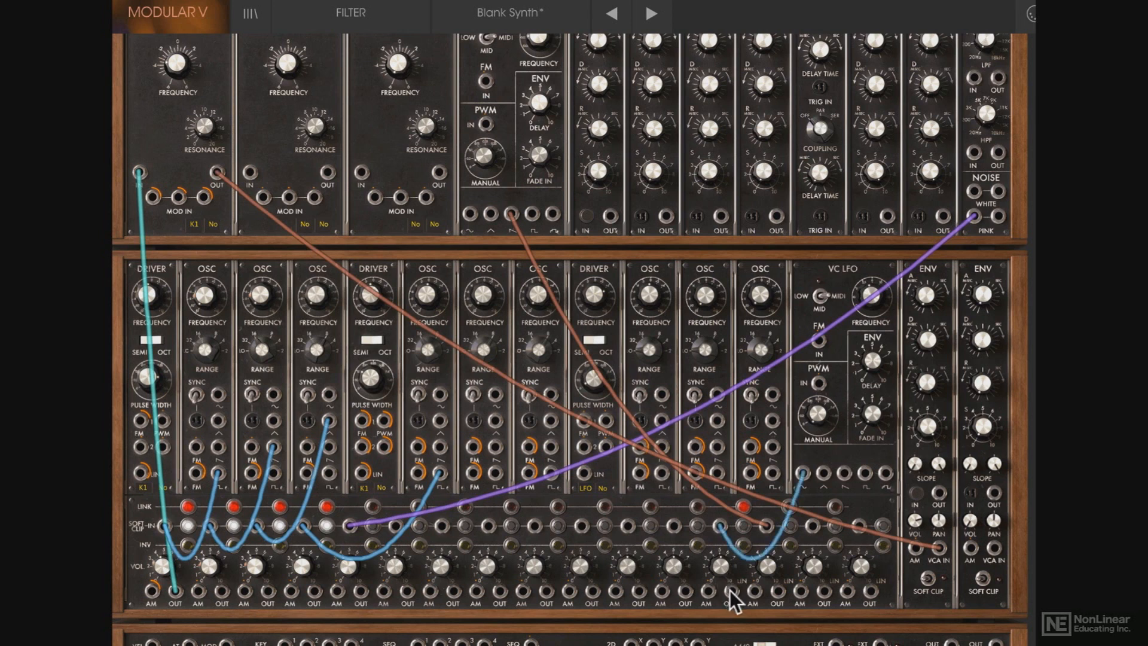
left_click_drag(730, 591, 178, 196)
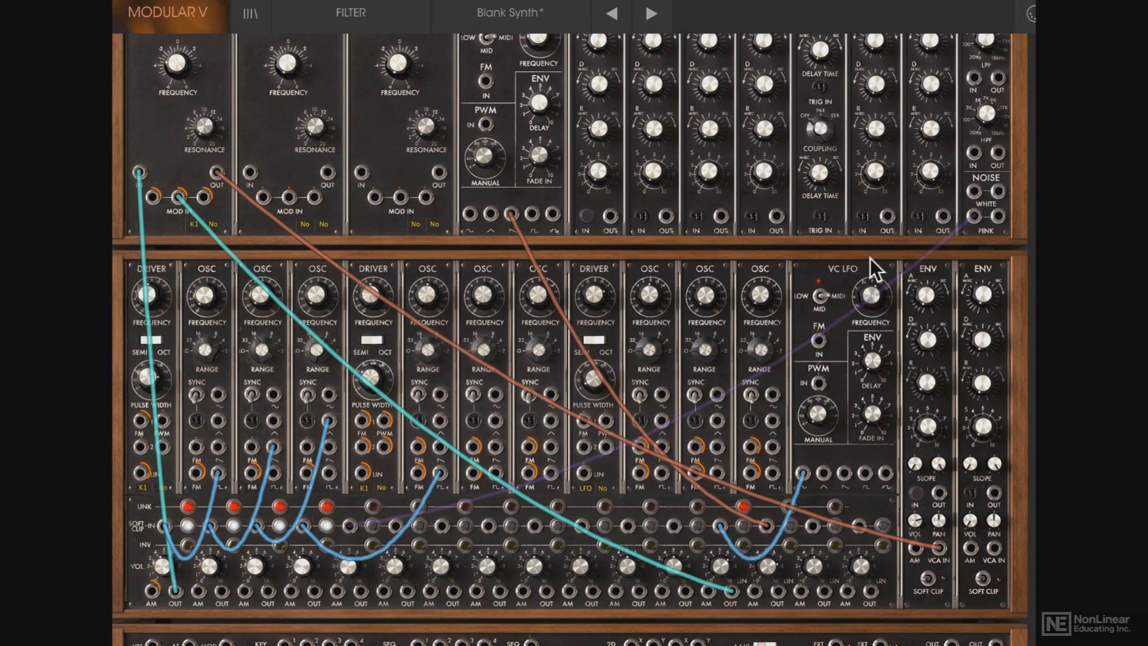
scroll(460, 96, "up", 2)
left_click_drag(537, 72, 540, 6)
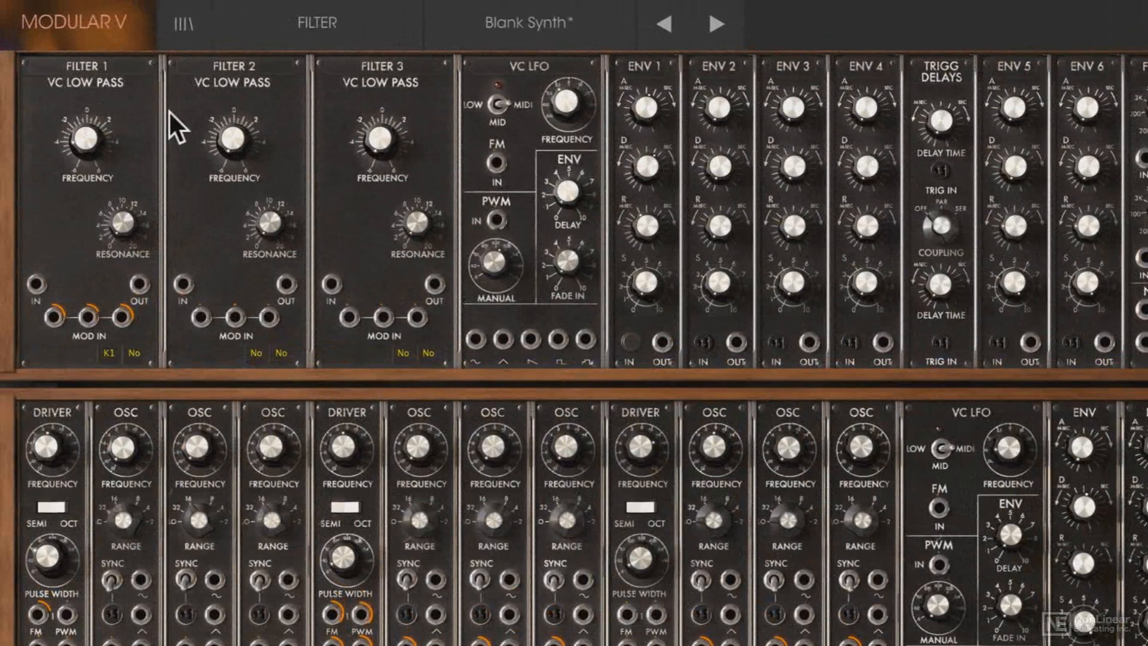
Step: Cycle Filter 1 through its filter types, including Multimode, and return to VC Low Pass
left_click(116, 82)
left_click(116, 81)
left_click(117, 82)
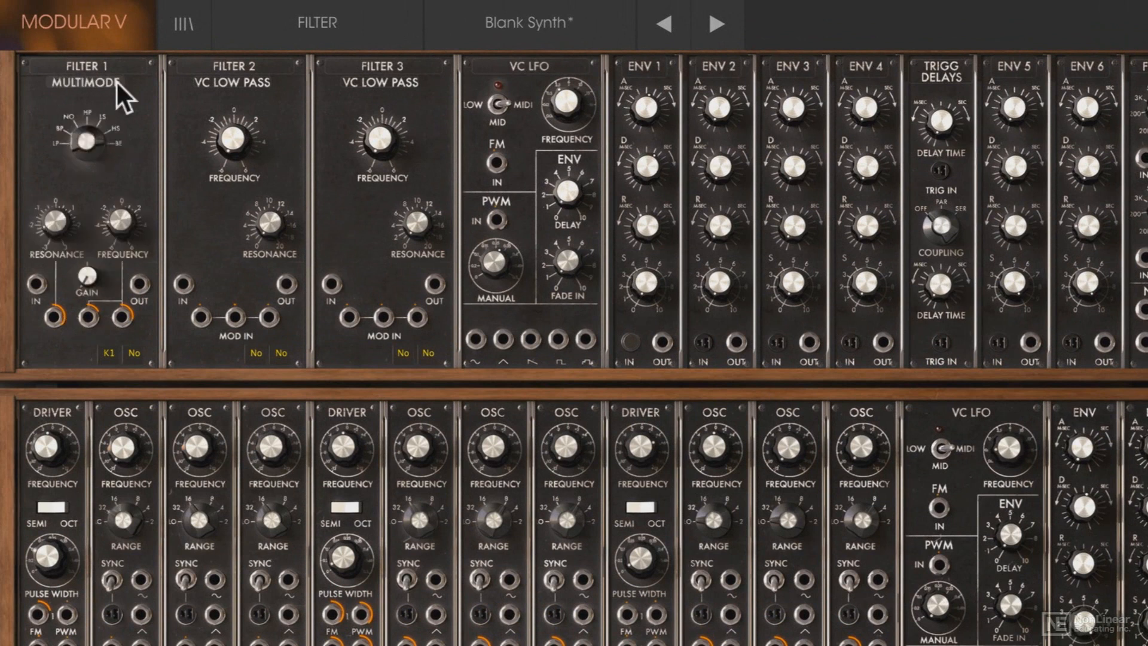
left_click(117, 82)
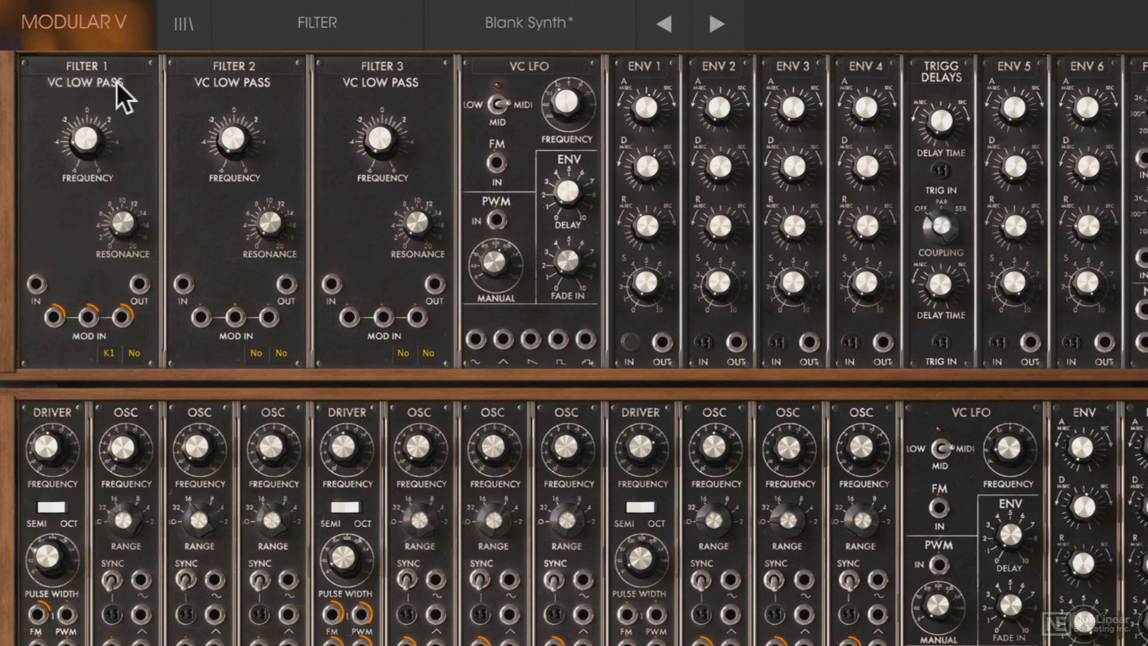
Step: Replace the Filter 1 module with Formant and patch the first oscillator's square output through it into the first VCA input
left_click(115, 63)
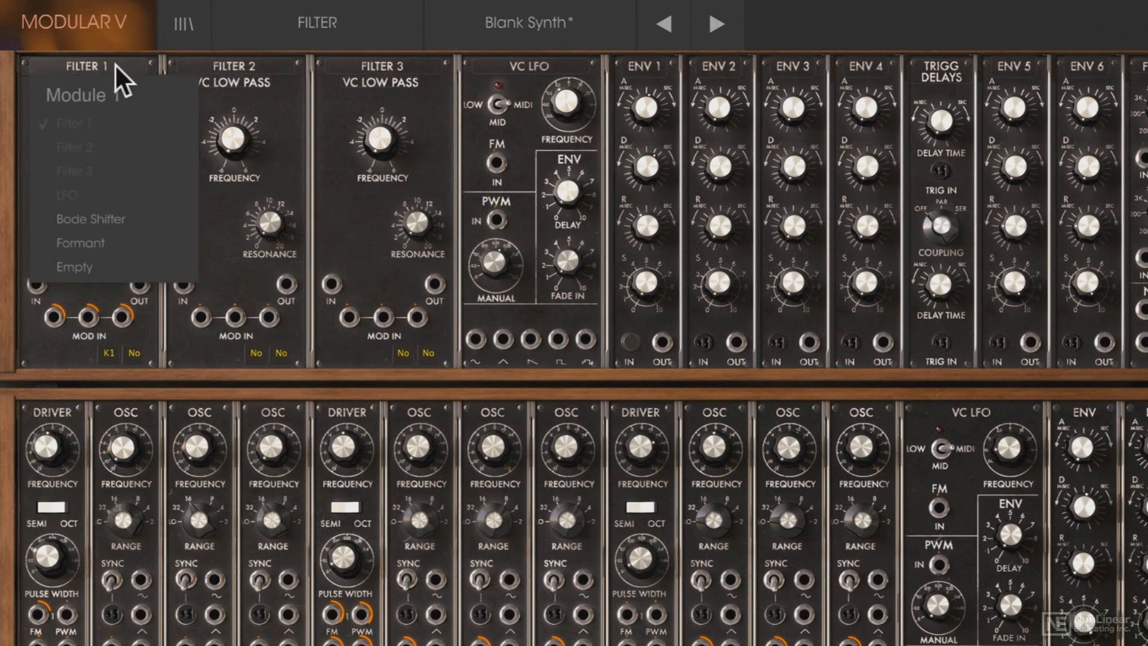
left_click(129, 242)
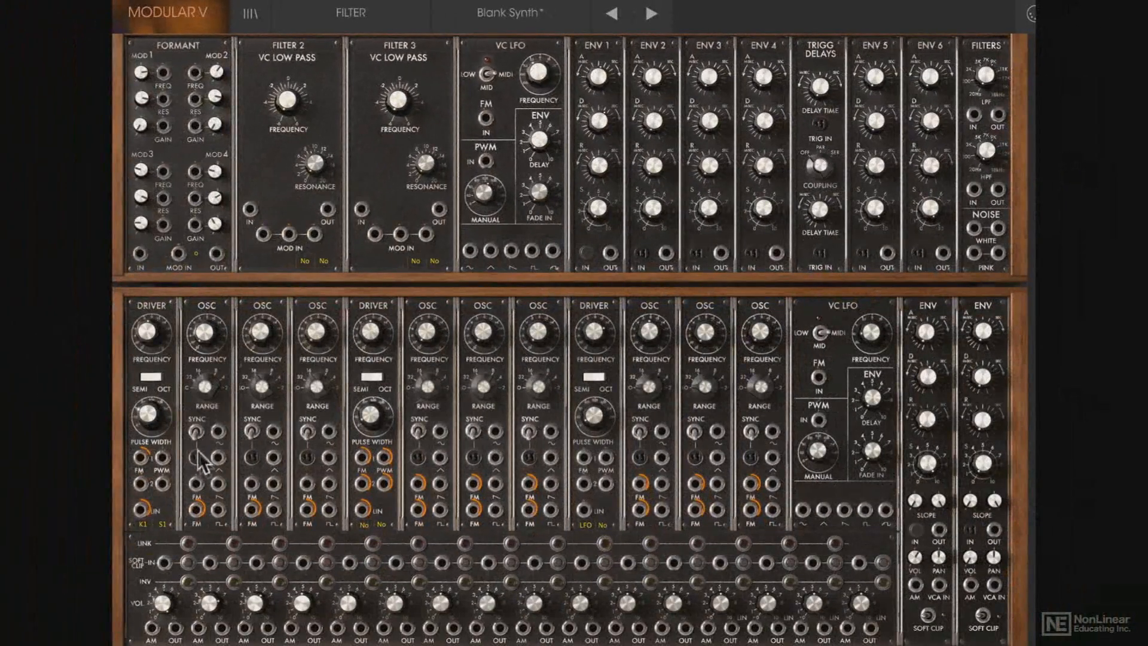
left_click_drag(219, 510, 138, 249)
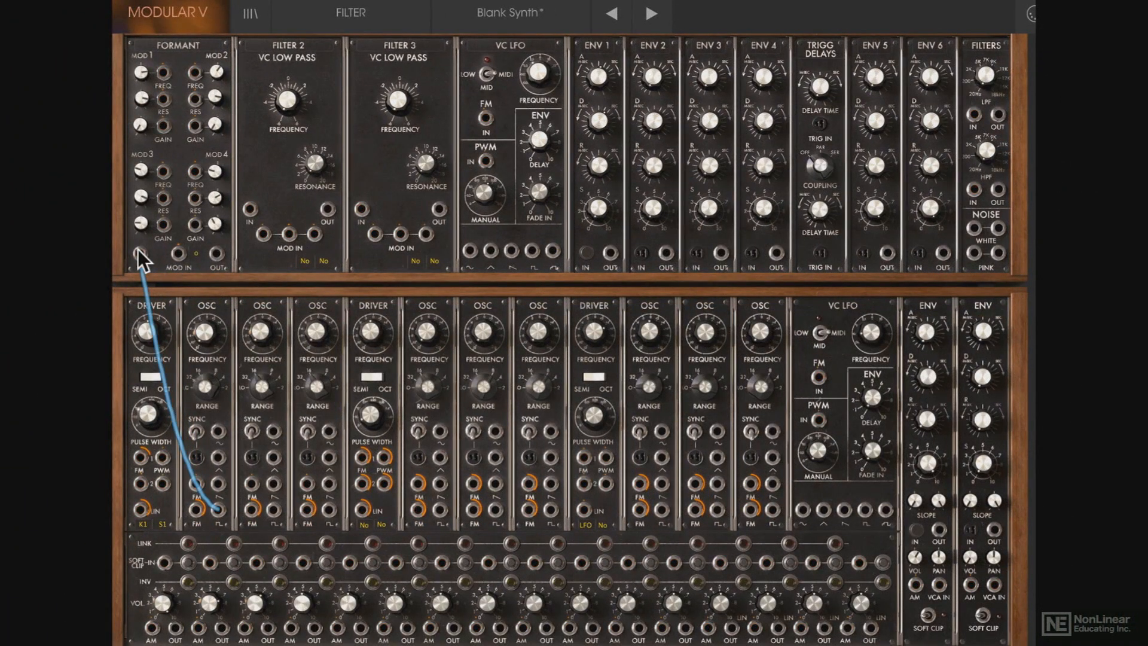
left_click_drag(217, 253, 942, 587)
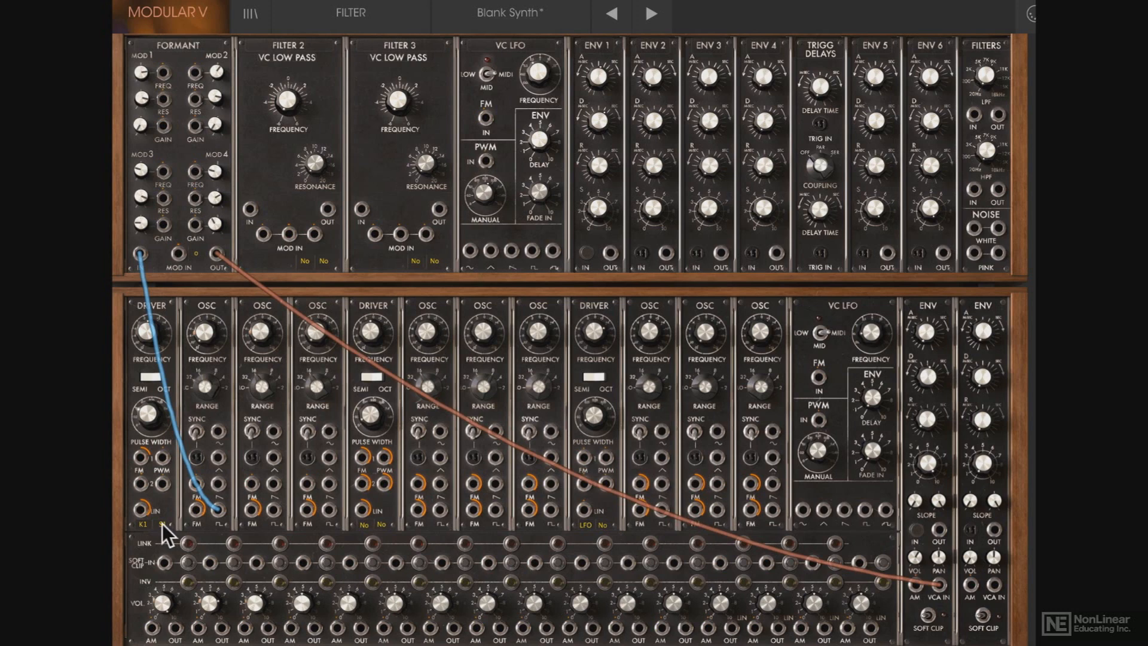
Step: Adjust the Formant module's Mod 2 frequency knob and the setting beside its Mod In jack
scroll(163, 524, "down", 5)
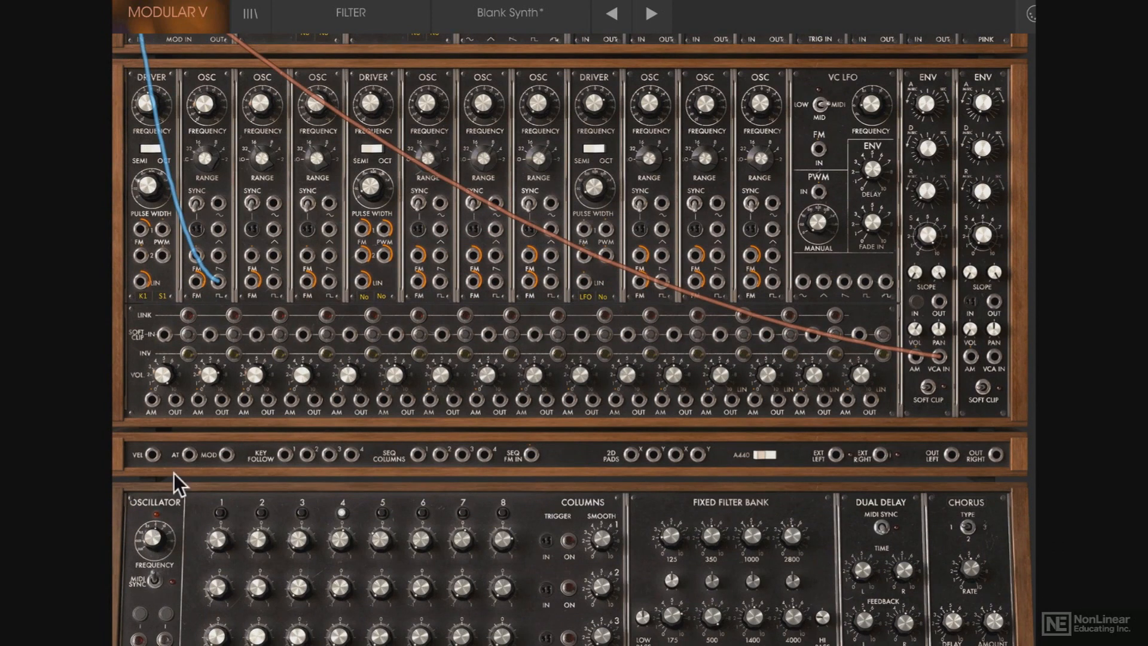
scroll(174, 473, "up", 2)
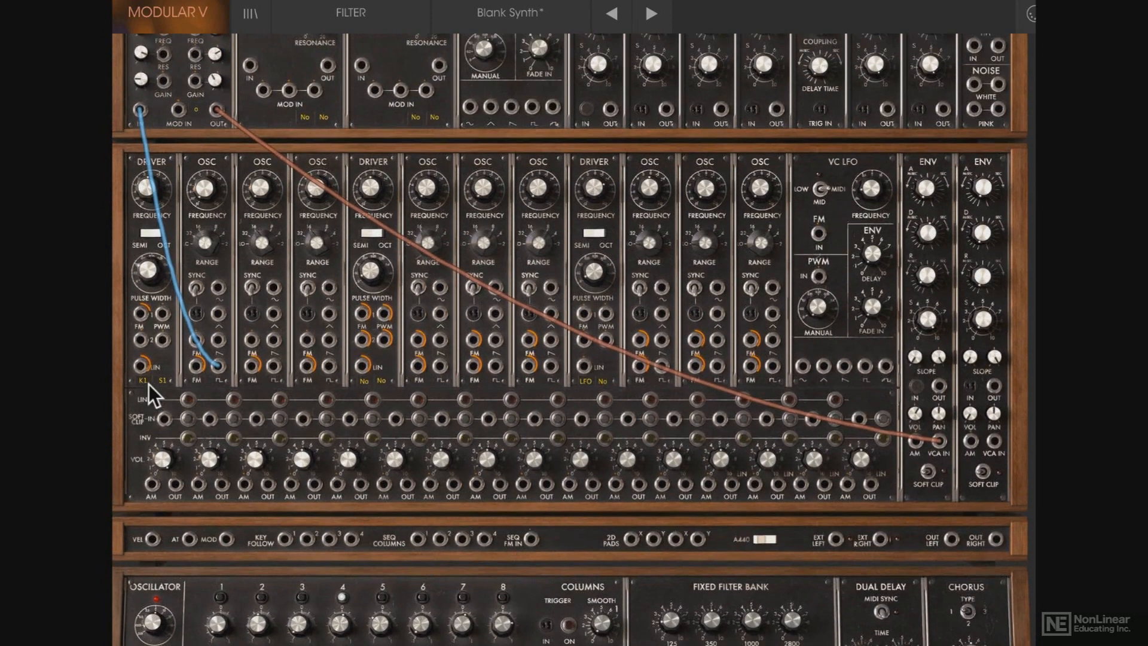
scroll(148, 384, "up", 2)
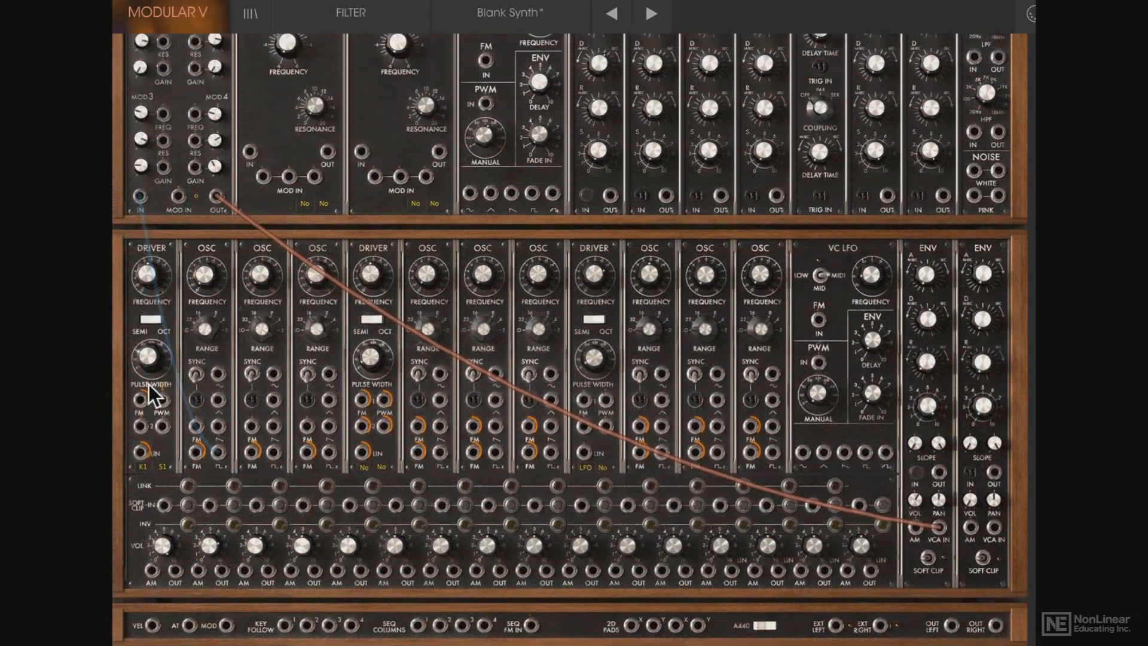
scroll(149, 384, "up", 1)
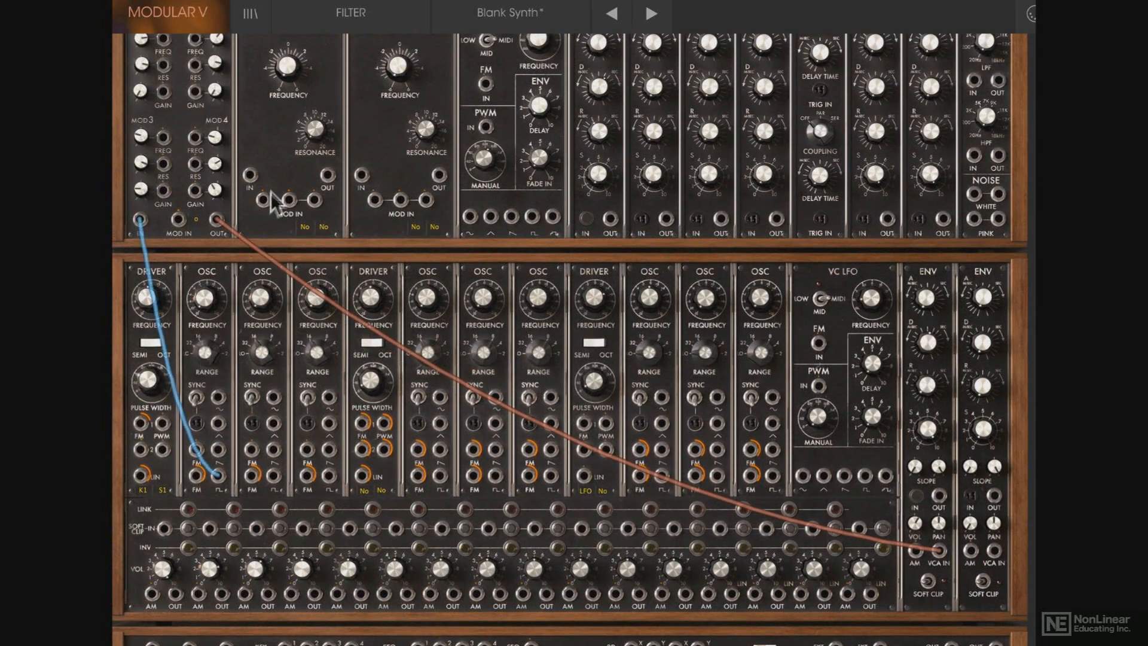
scroll(265, 189, "up", 2)
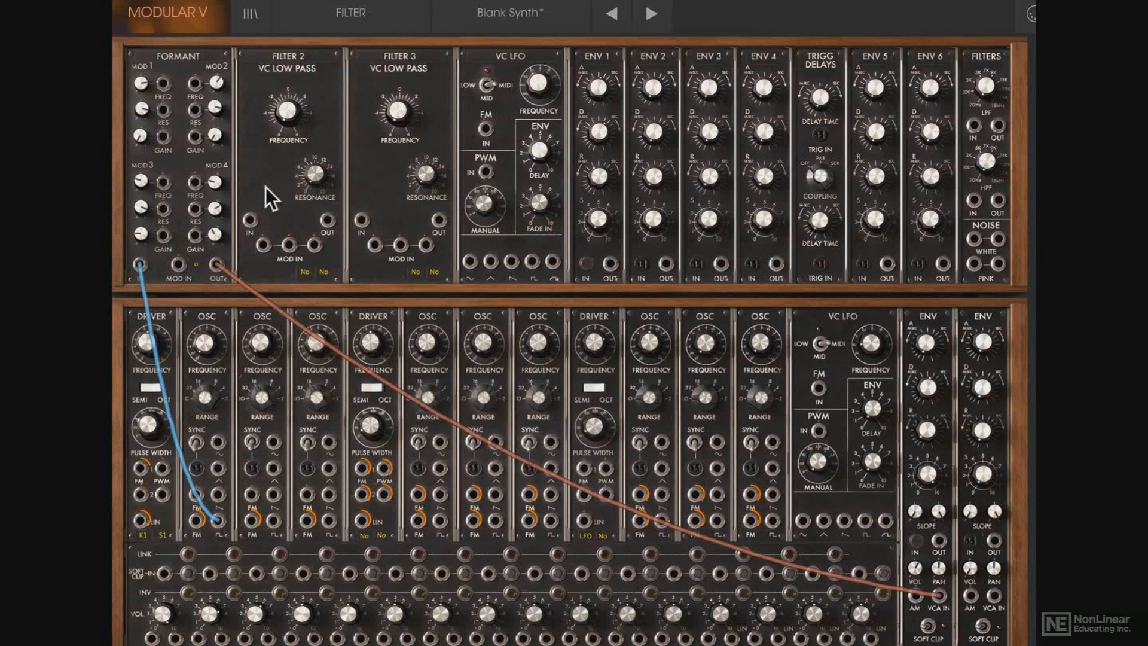
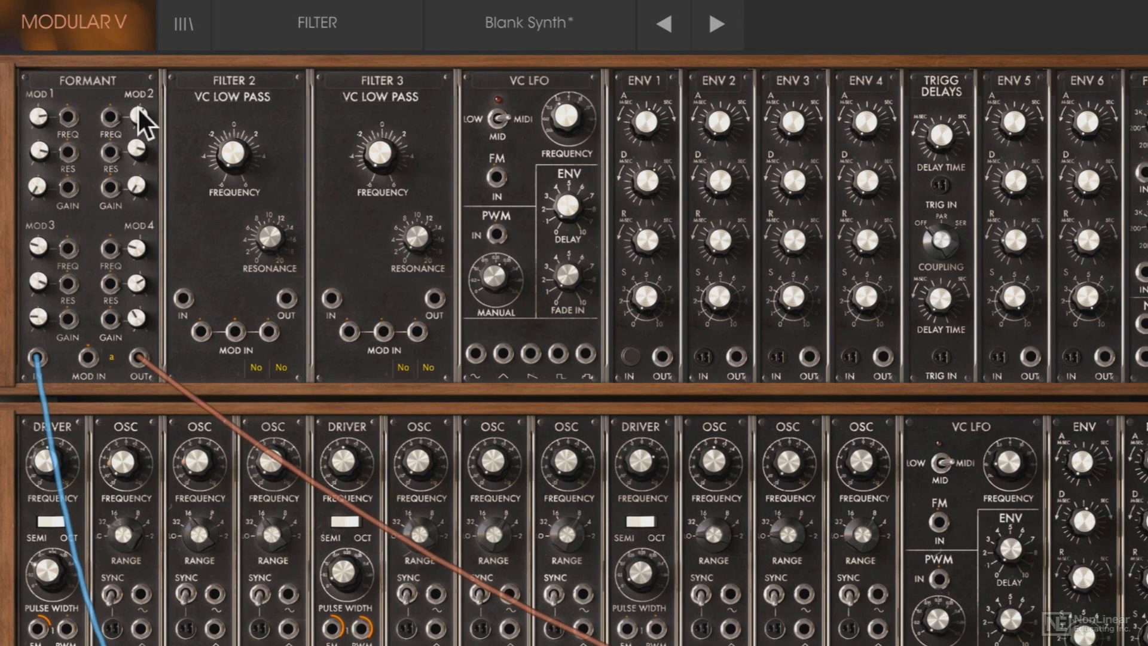
left_click_drag(137, 108, 130, 182)
left_click_drag(141, 76, 151, 207)
mouse_move(114, 352)
left_mouse_down()
mouse_move(114, 255)
mouse_move(111, 362)
left_mouse_up()
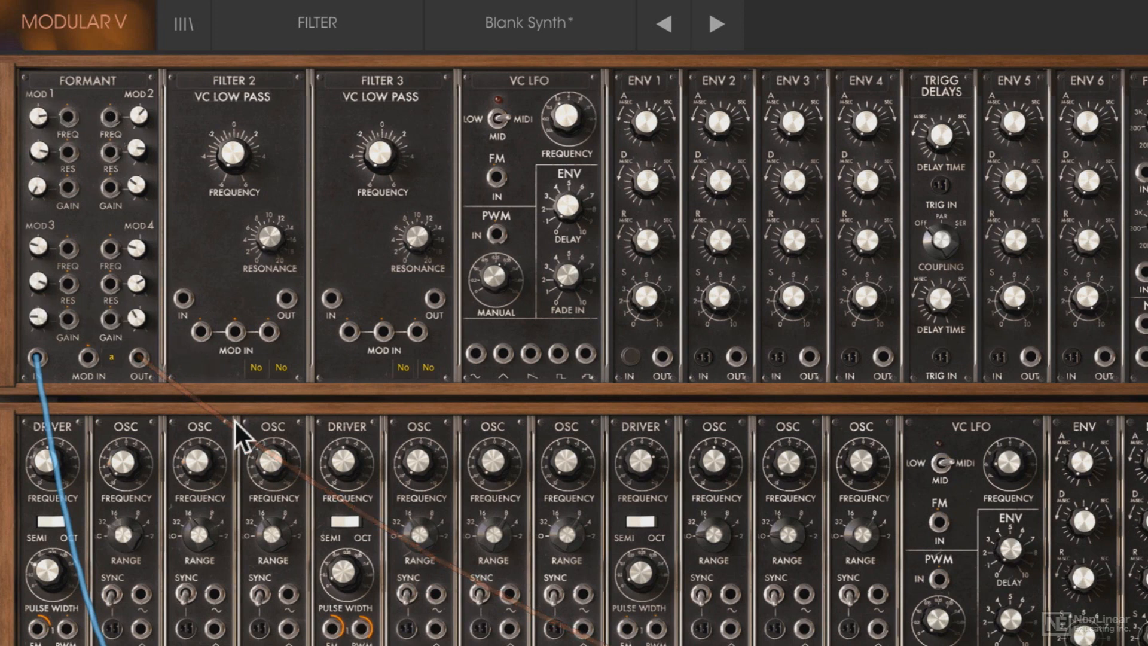
Step: Patch the upper VC LFO's sine output to the Formant's Mod 2 Freq input and its saw output to Mod 4 Freq
left_click_drag(476, 354, 110, 115)
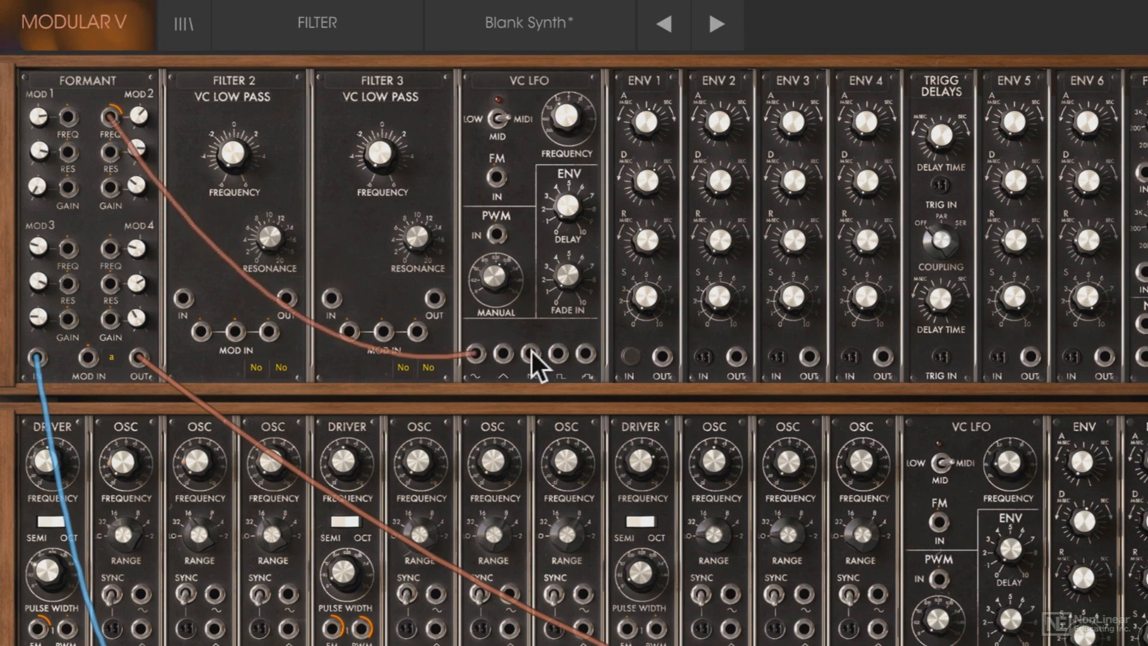
left_click_drag(529, 350, 111, 249)
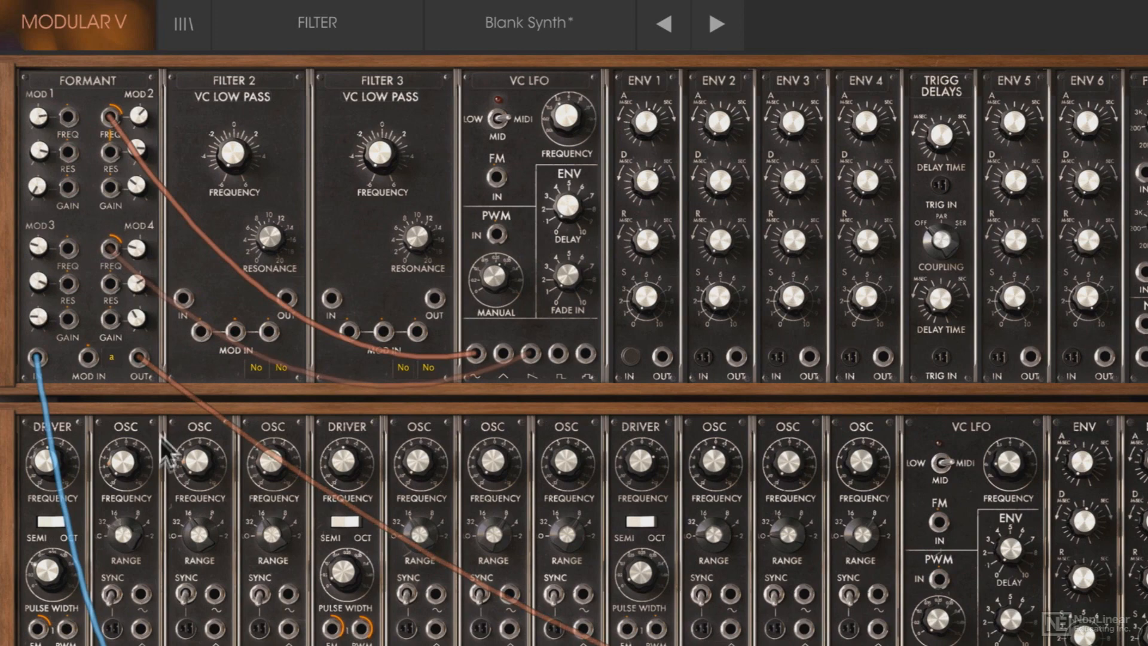
Step: Patch sequencer column 1's output to the Formant's Mod 1 Freq input and column 2's output to Mod 3 Freq
scroll(159, 444, "down", 5)
scroll(160, 443, "down", 1)
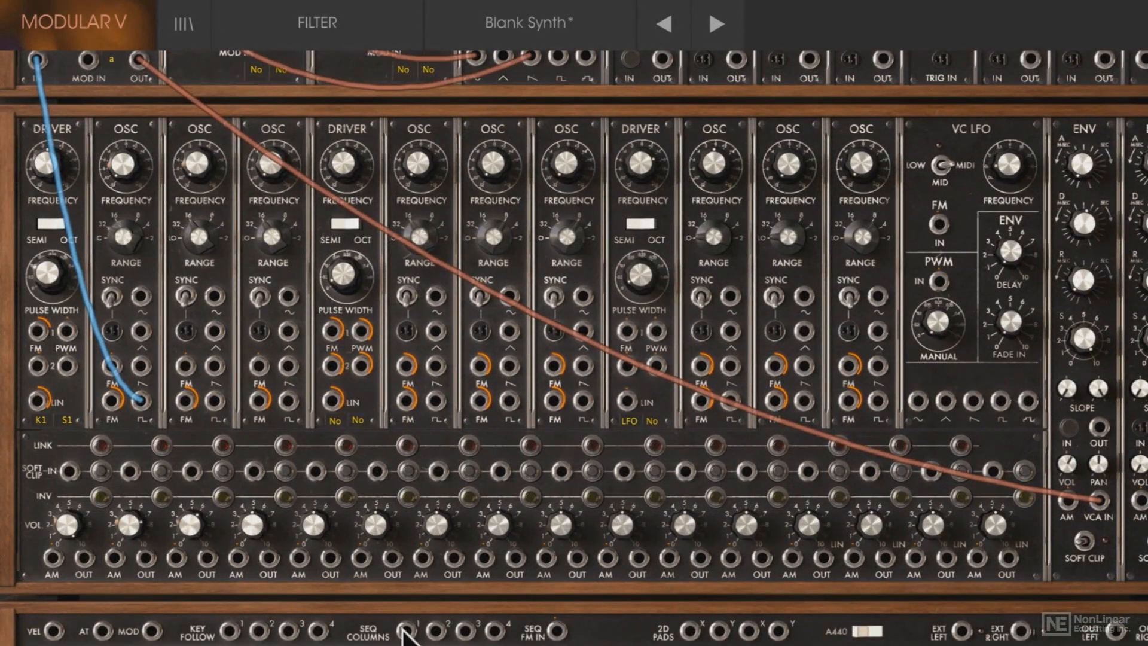
left_click_drag(407, 631, 67, 117)
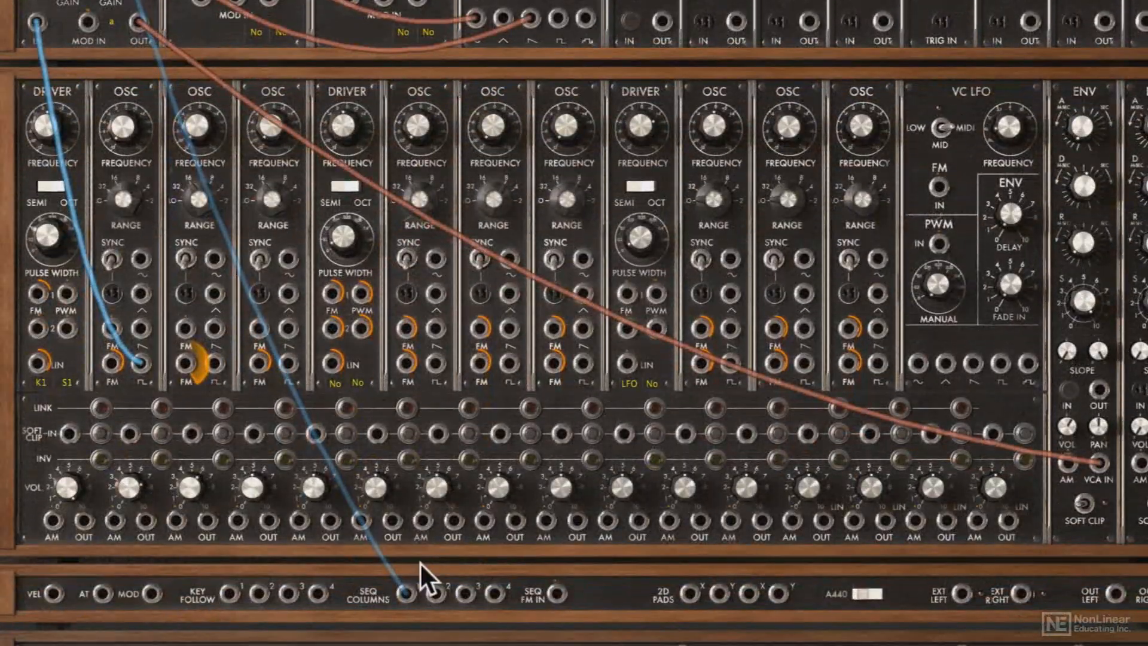
left_click_drag(431, 592, 67, 247)
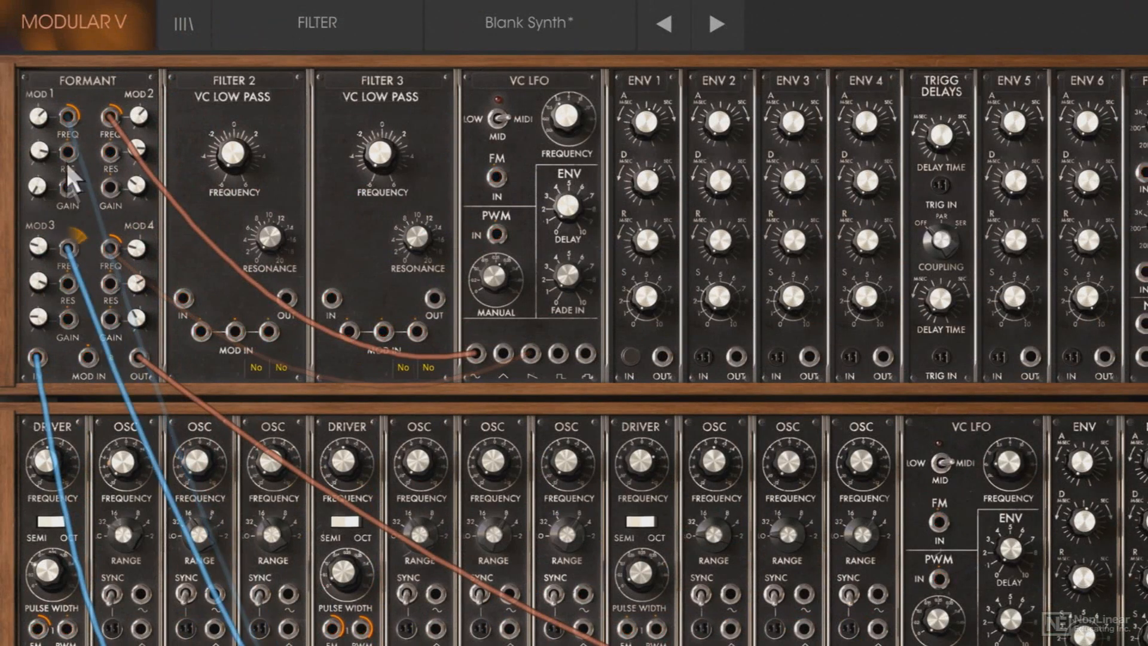
Step: Patch a sequencer column output to the Formant's Mod 3 Res input, keeping the existing Mod 3 Freq connection, and adjust its modulation
scroll(65, 398, "down", 5)
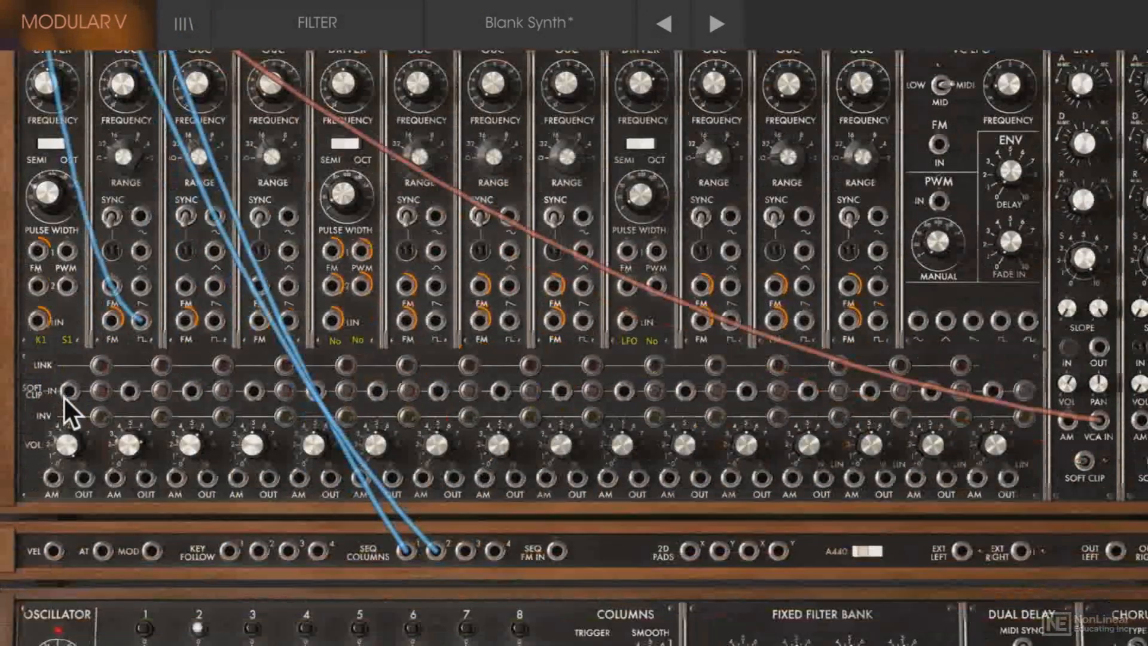
scroll(63, 396, "down", 2)
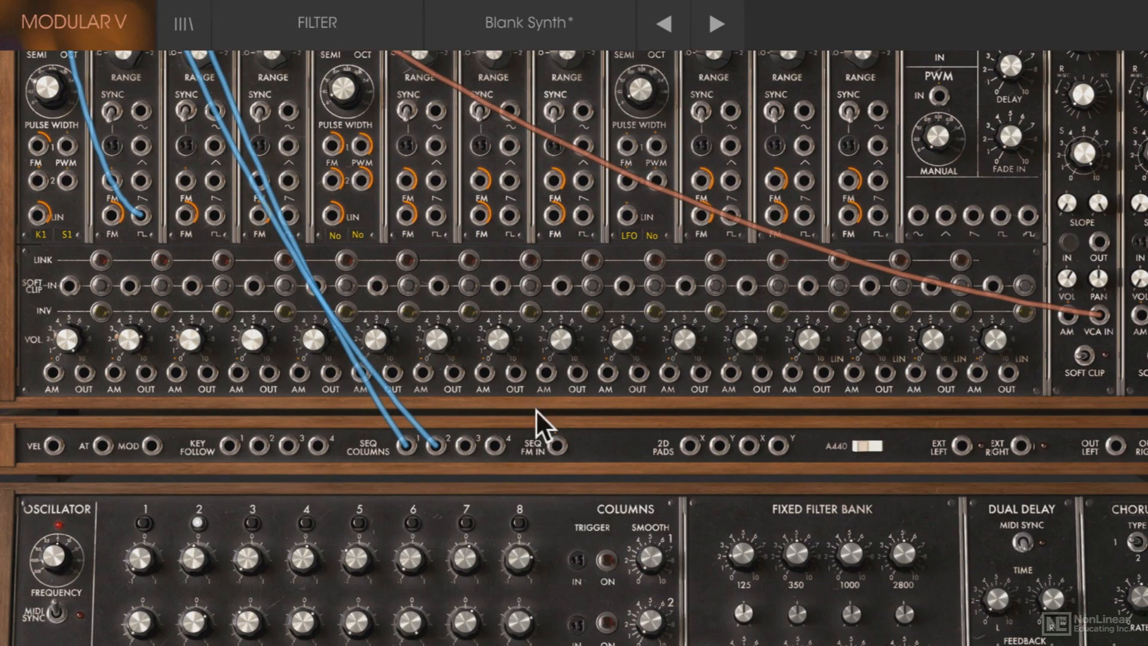
scroll(277, 263, "up", 10)
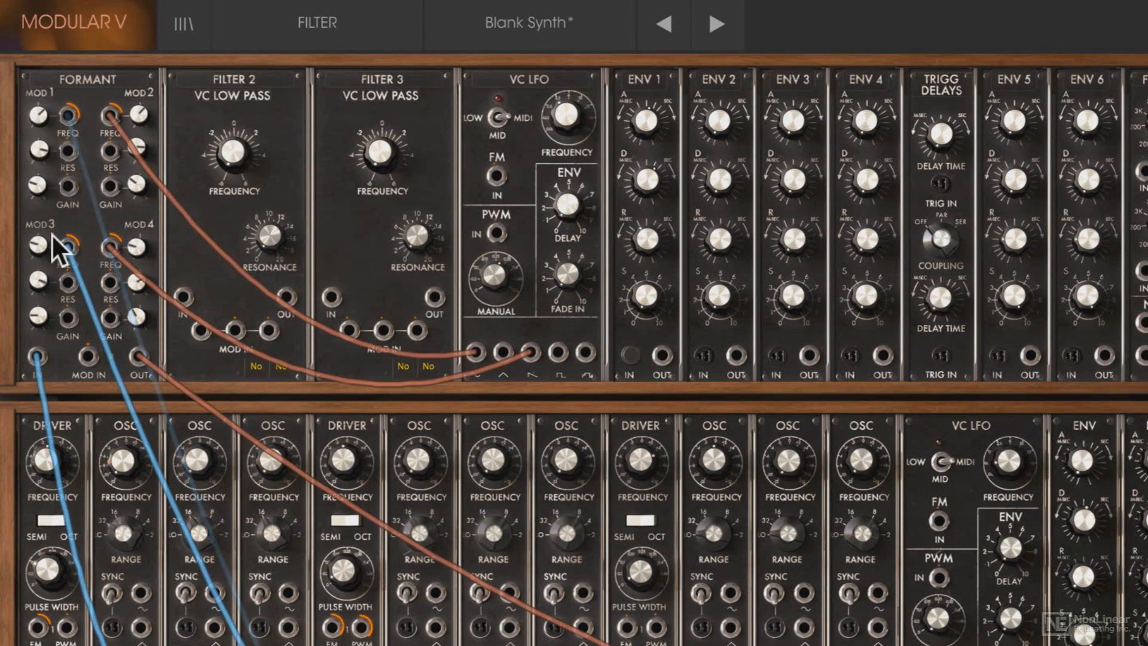
scroll(172, 363, "down", 1)
scroll(172, 363, "down", 5)
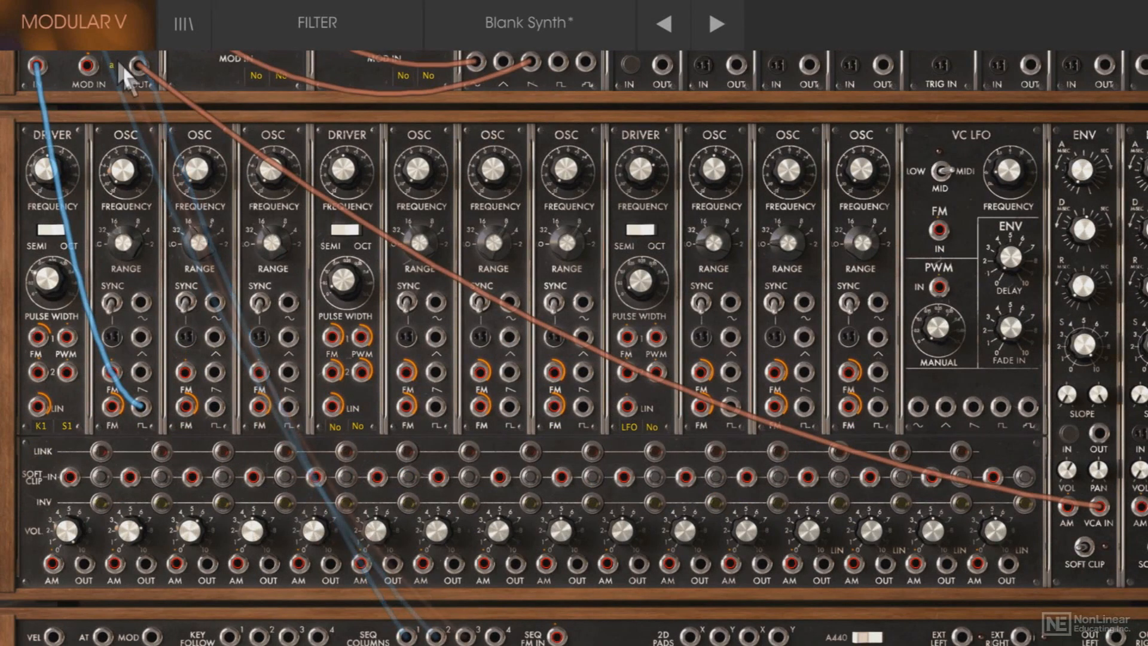
scroll(126, 70, "up", 1)
scroll(100, 7, "up", 5)
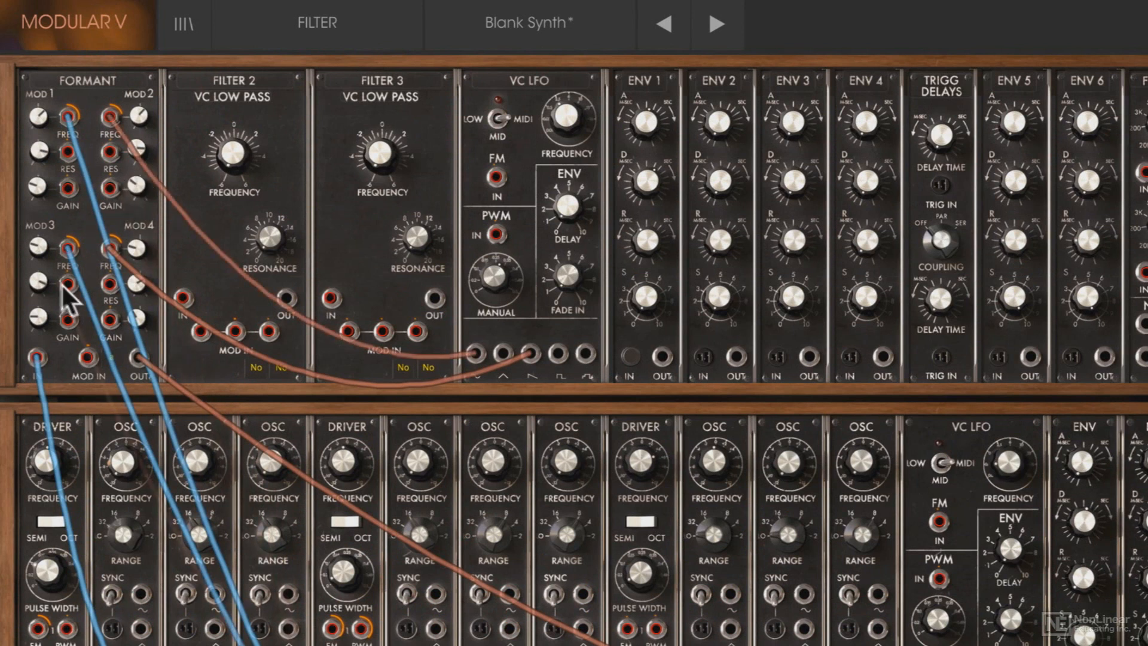
left_click_drag(65, 282, 66, 283)
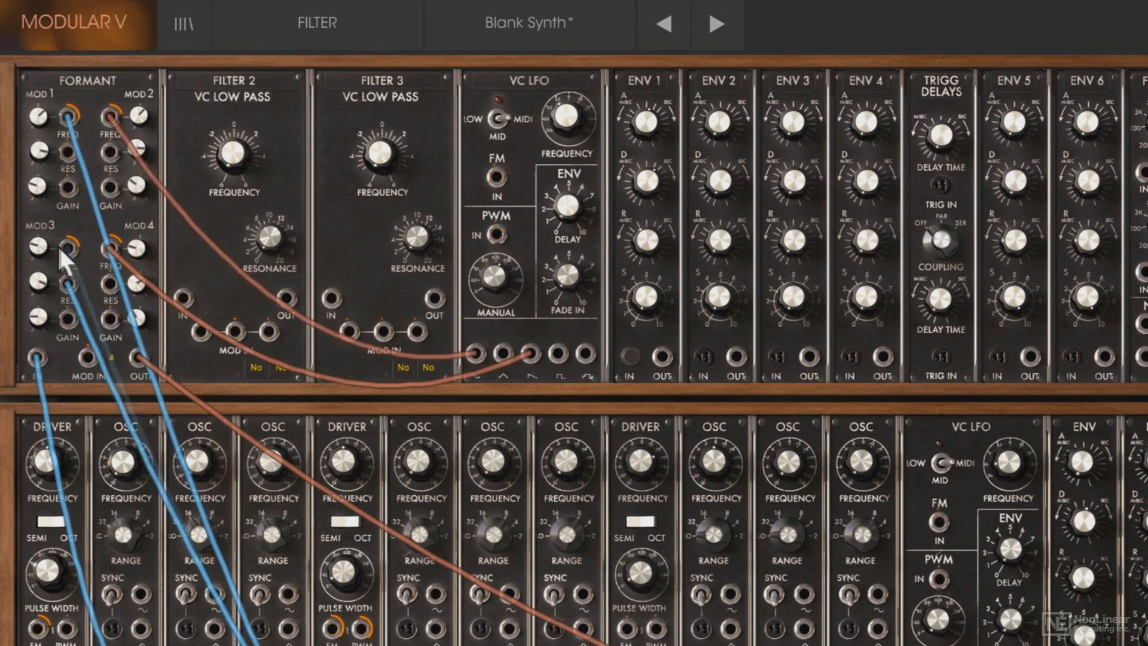
left_click_drag(67, 247, 70, 316)
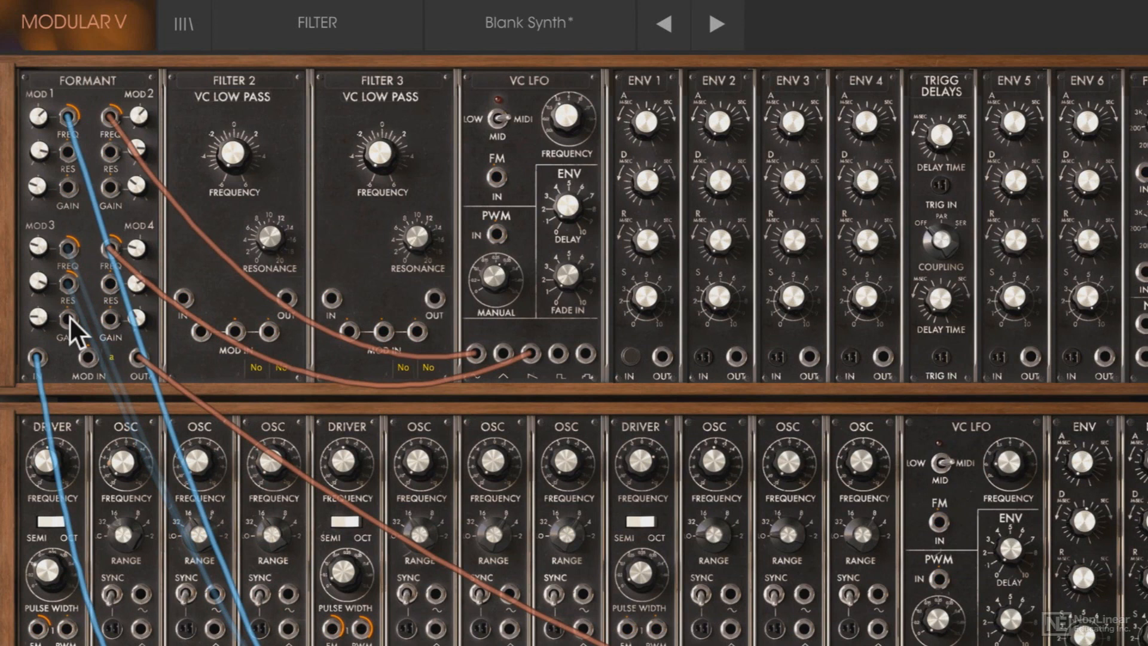
left_click_drag(69, 316, 70, 316)
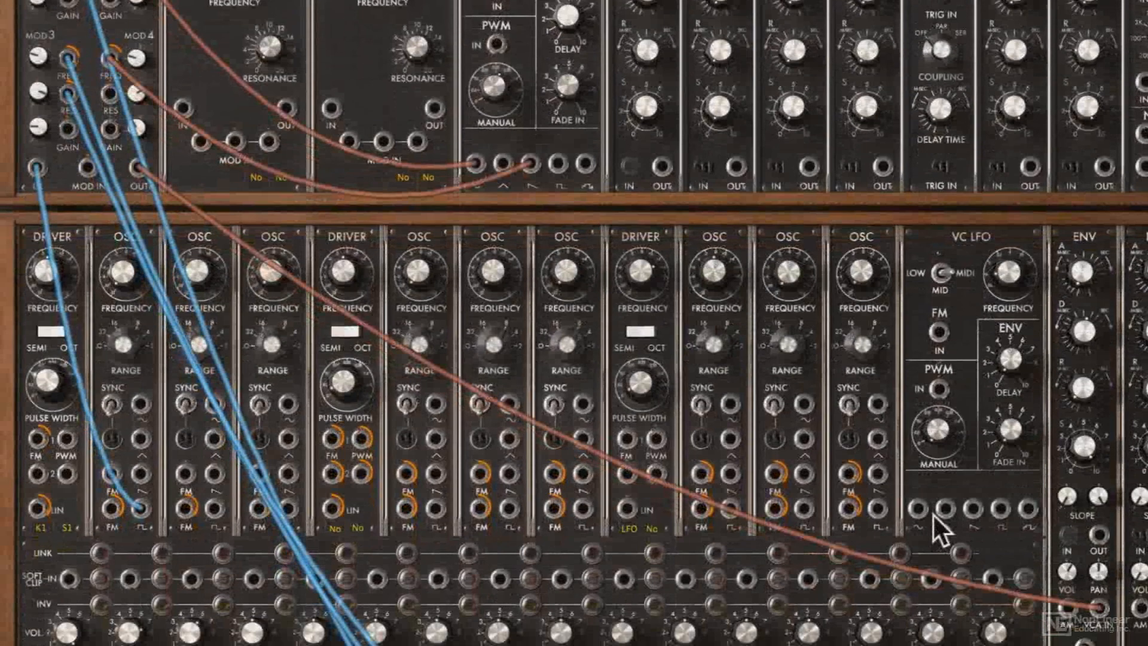
Step: Patch the lower VC LFO's triangle output to the Formant's Mod In jack
left_click_drag(941, 505, 85, 166)
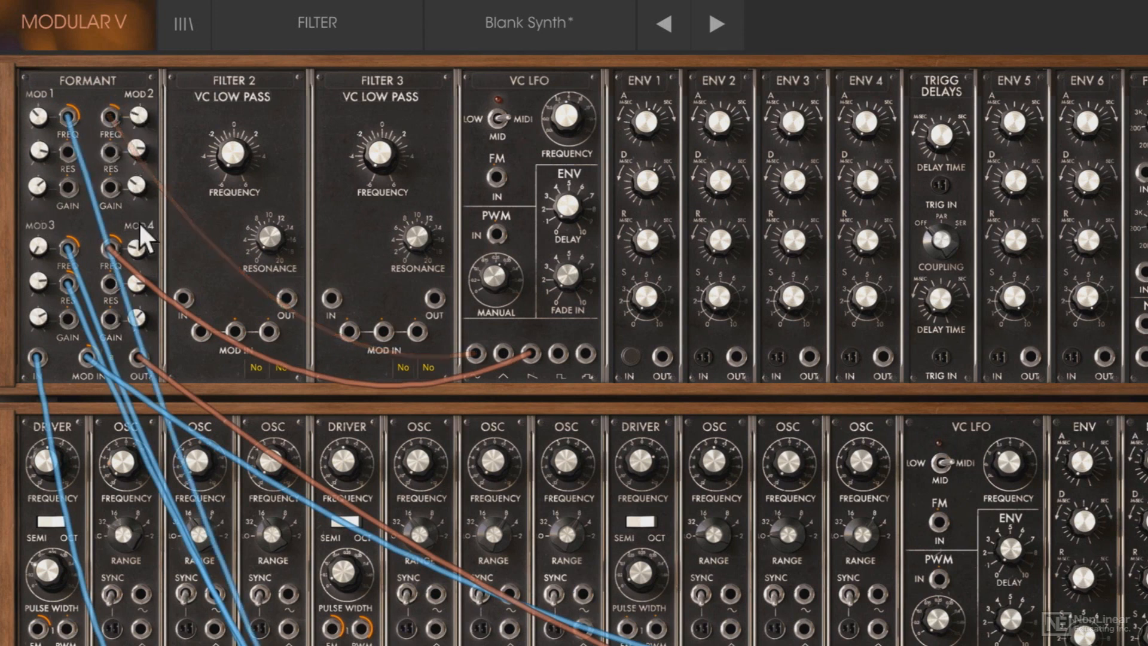
left_click_drag(66, 106, 98, 335)
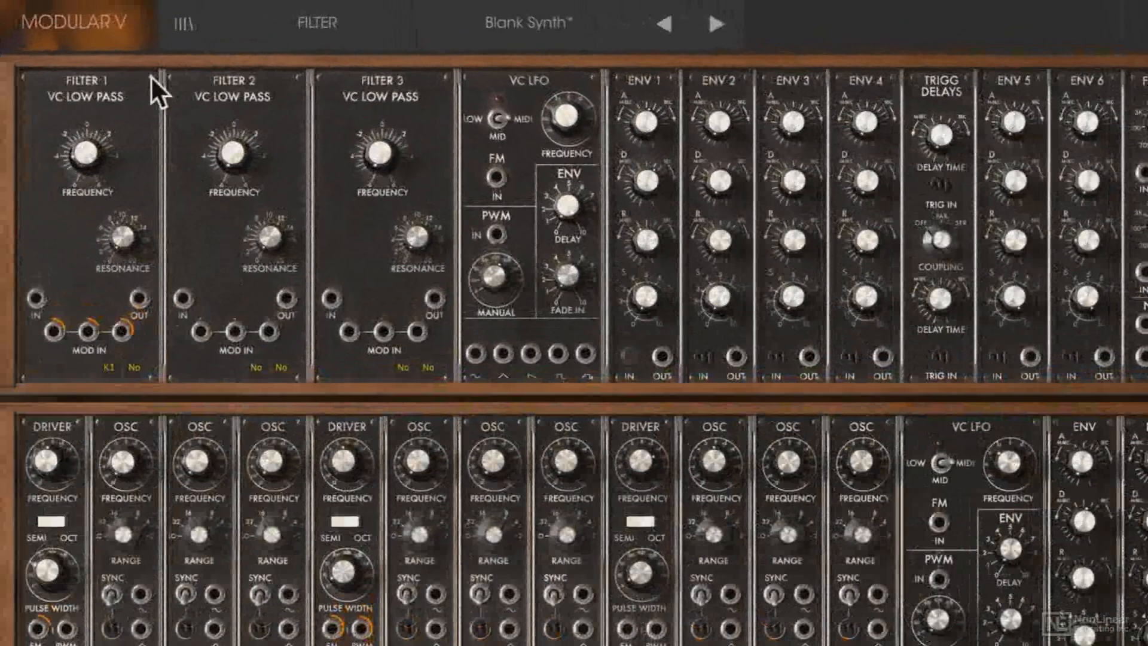
Step: Replace Filter 1 with the Bode Shifter and patch the first oscillator's sine output through its Mix output into the first VCA input
left_click(103, 78)
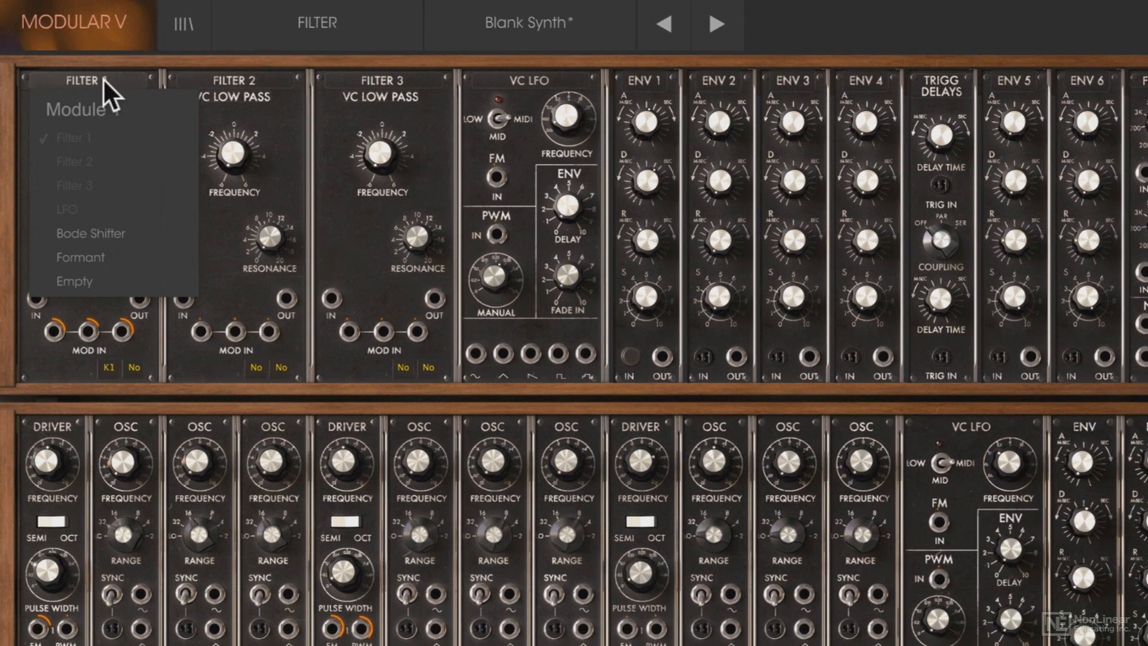
left_click(94, 232)
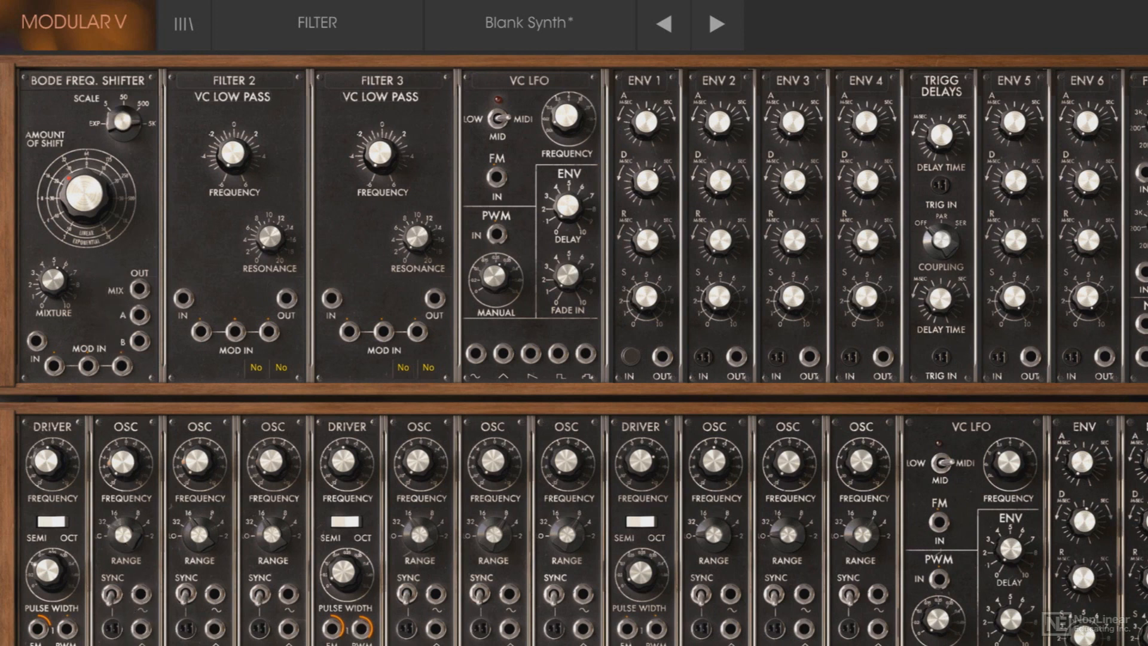
left_click_drag(136, 594, 29, 335)
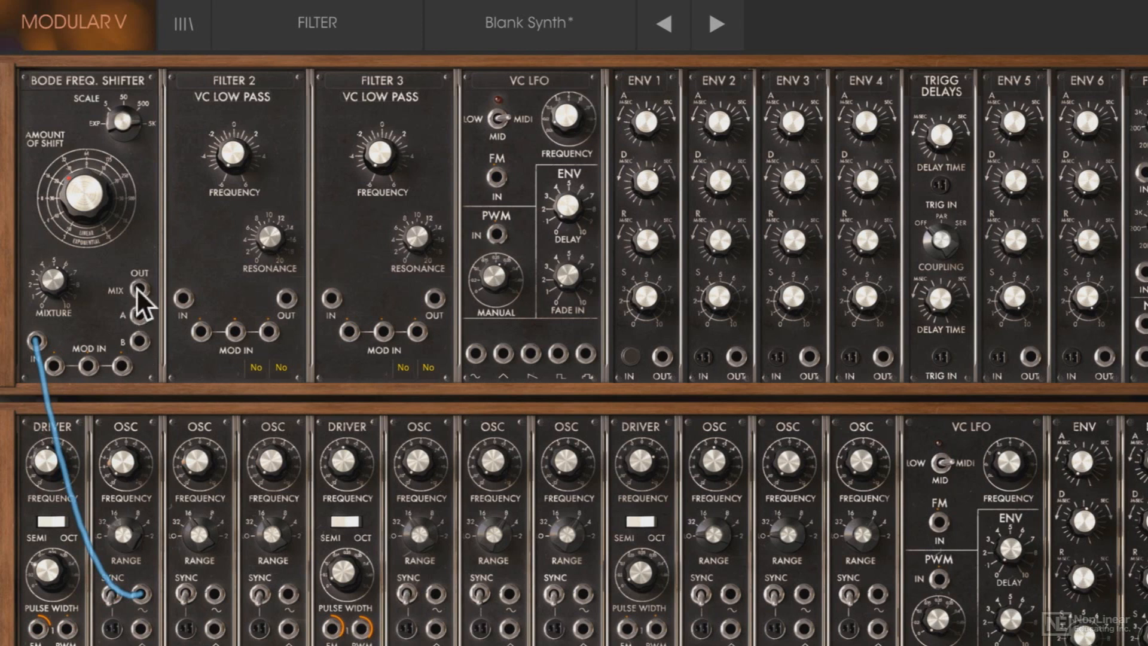
left_click_drag(137, 287, 975, 645)
left_click_drag(1041, 481, 1100, 518)
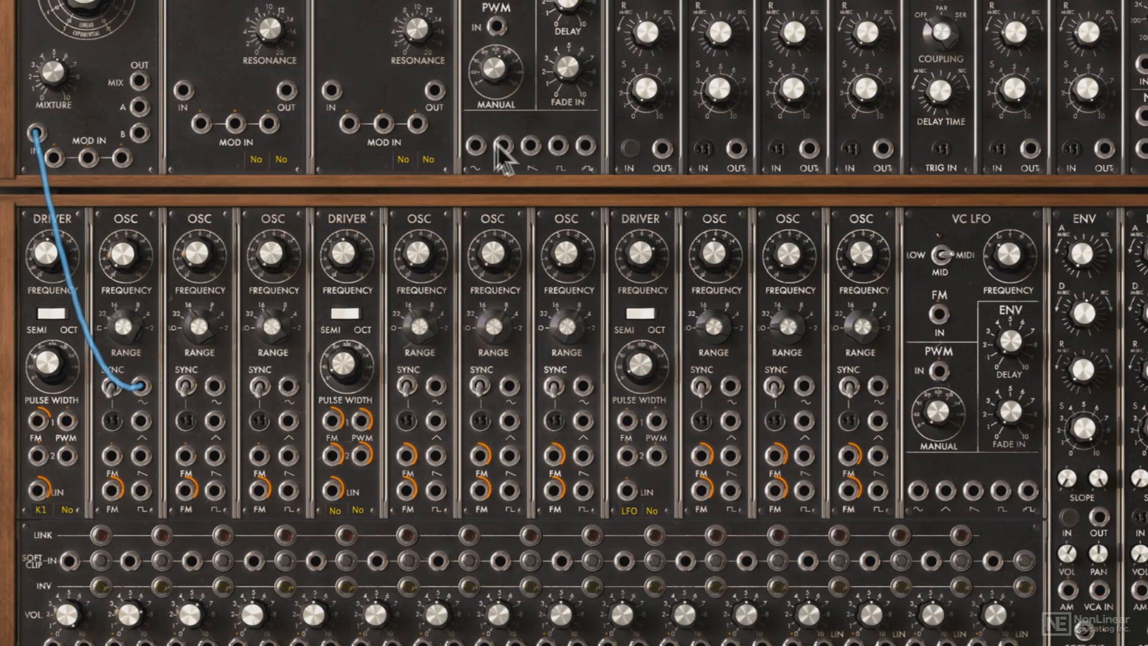
left_click_drag(139, 80, 1099, 589)
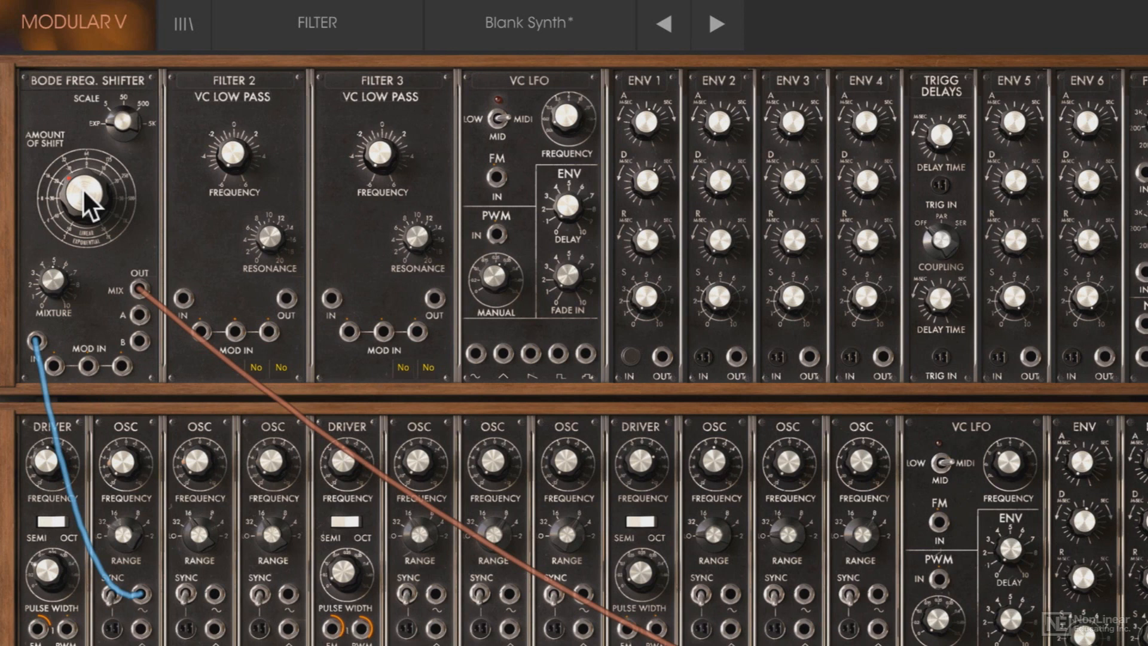
Step: Sweep the Bode frequency shifter's Amount of Shift knob up and down
left_click_drag(83, 188, 75, 300)
left_click_drag(78, 192, 61, 39)
left_click_drag(73, 181, 68, 47)
left_click_drag(68, 50, 98, 186)
left_click_drag(105, 220, 105, 230)
left_click_drag(80, 188, 98, 345)
mouse_move(83, 186)
left_mouse_down()
mouse_move(78, 16)
mouse_move(84, 177)
left_mouse_up()
mouse_move(89, 226)
left_mouse_down()
mouse_move(110, 379)
mouse_move(104, 164)
left_mouse_up()
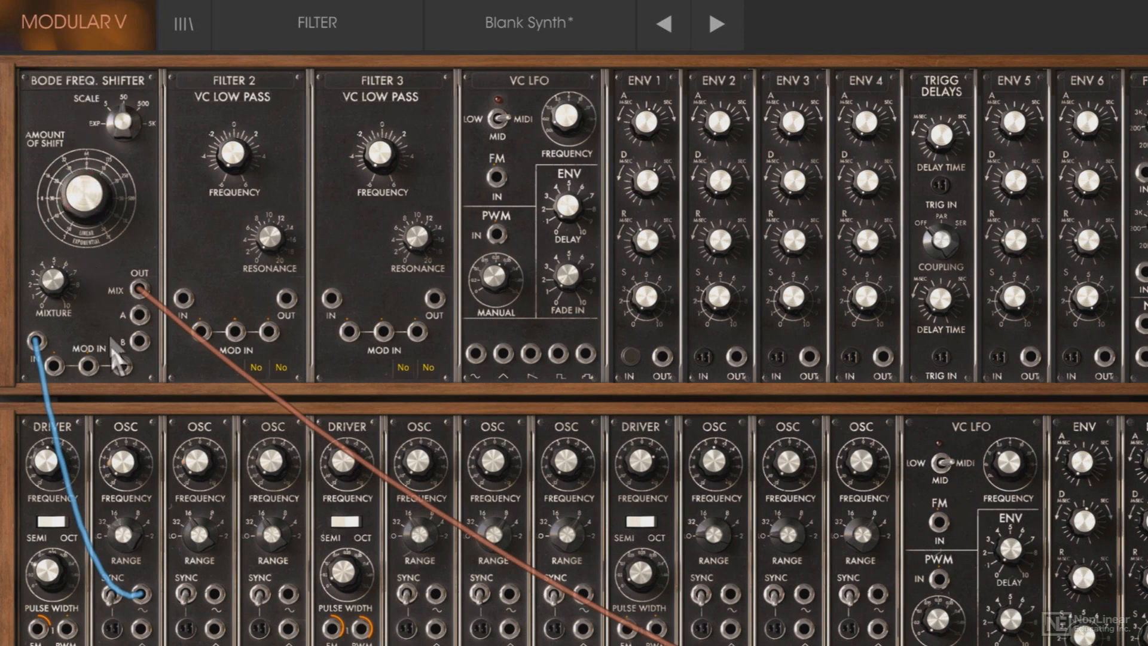
Step: Change the Bode frequency shifter's Scale setting and vary the Amount of Shift at that range
left_click_drag(120, 185, 118, 171)
left_click_drag(119, 122, 121, 55)
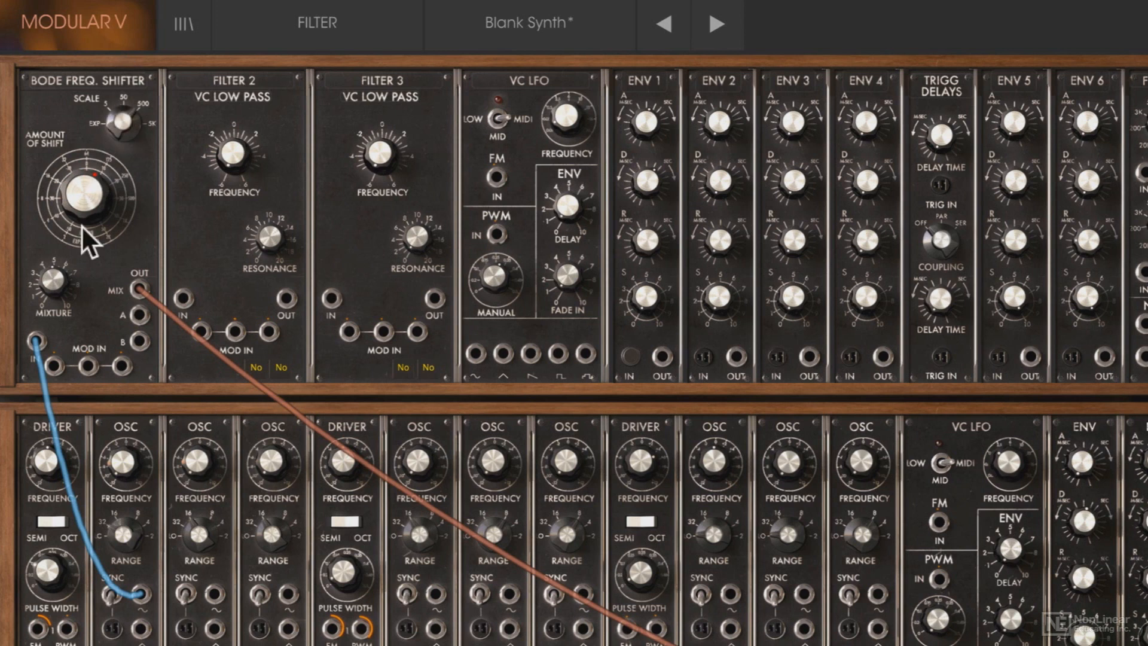
mouse_move(91, 135)
left_mouse_down()
mouse_move(83, 13)
mouse_move(93, 294)
mouse_move(112, 405)
mouse_move(100, 241)
mouse_move(109, 311)
mouse_move(154, 401)
mouse_move(122, 238)
mouse_move(121, 317)
mouse_move(143, 378)
left_mouse_up()
mouse_move(82, 187)
left_mouse_down()
mouse_move(82, 19)
mouse_move(77, 89)
mouse_move(75, 72)
left_mouse_up()
left_click_drag(96, 155, 101, 128)
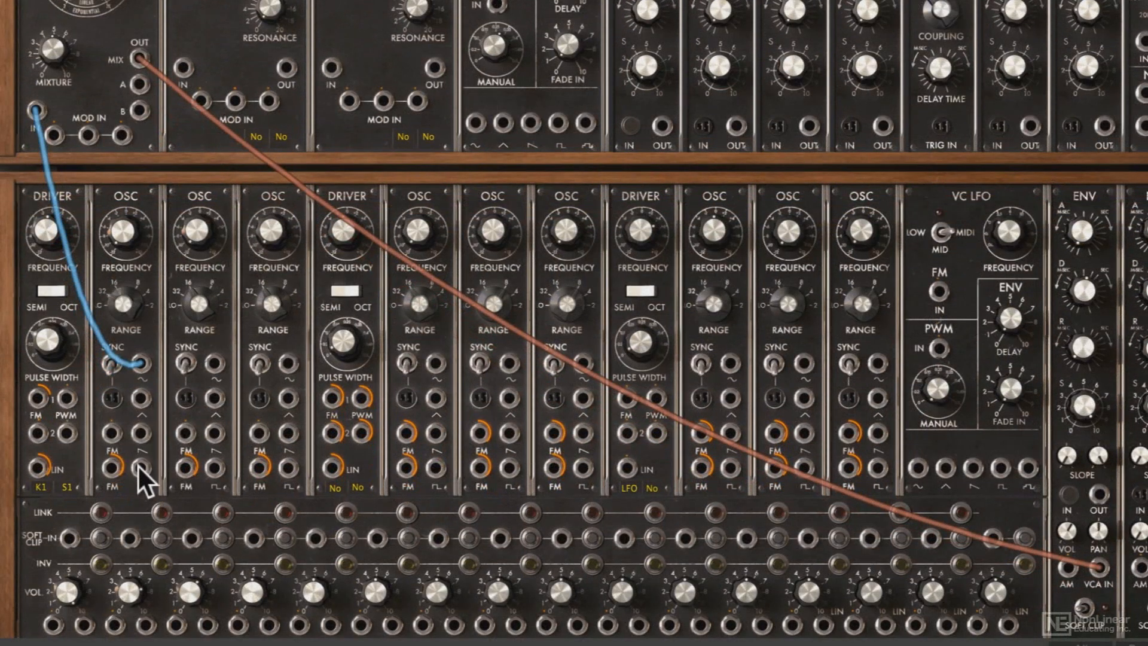
Step: Patch the first oscillator's square output to the Bode shifter's input and sweep the Amount of Shift
left_click_drag(138, 465, 128, 432)
left_click_drag(51, 191, 32, 104)
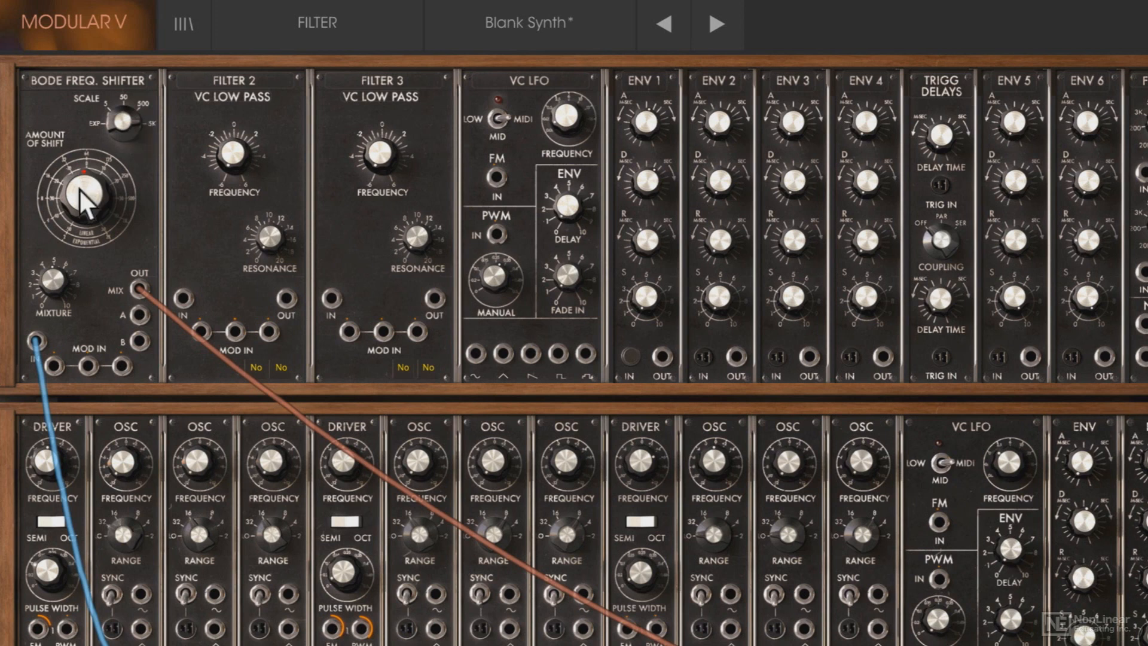
left_click_drag(77, 184, 78, 177)
left_click_drag(75, 190, 77, 147)
left_click_drag(80, 186, 83, 135)
mouse_move(84, 135)
left_mouse_down()
mouse_move(75, 46)
mouse_move(78, 65)
left_mouse_up()
left_click_drag(76, 156, 76, 63)
left_click_drag(108, 164, 108, 175)
left_click_drag(91, 190, 86, 159)
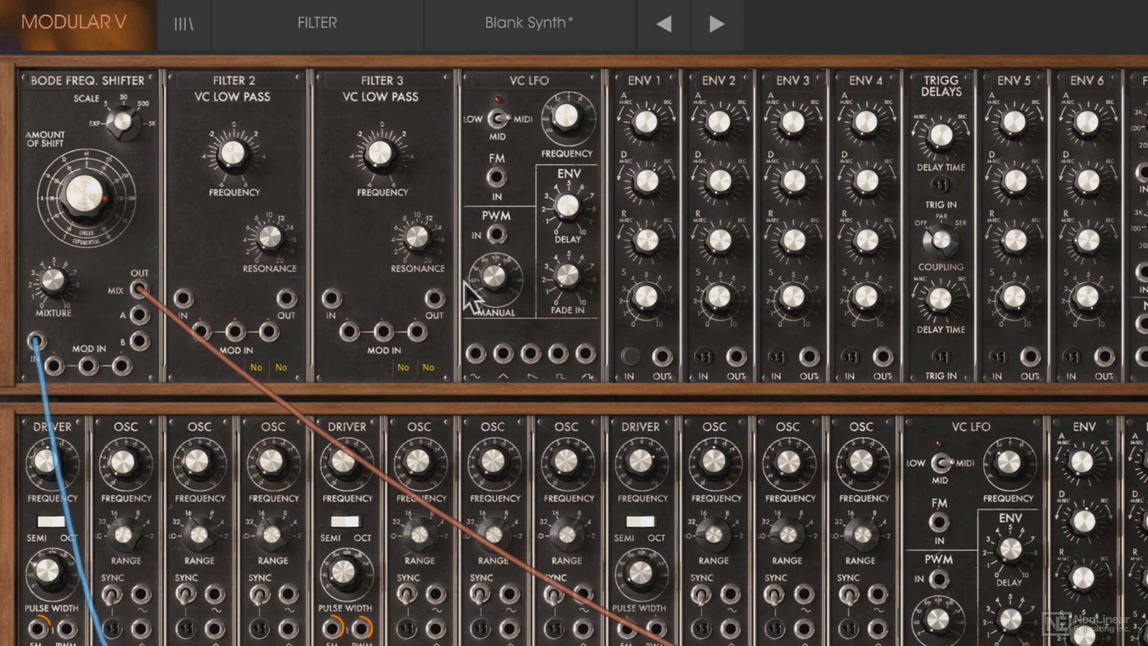
Step: Patch the upper VC LFO's sine output to the Bode shifter's middle Mod In jack and readjust the Amount of Shift
left_click_drag(476, 354, 83, 362)
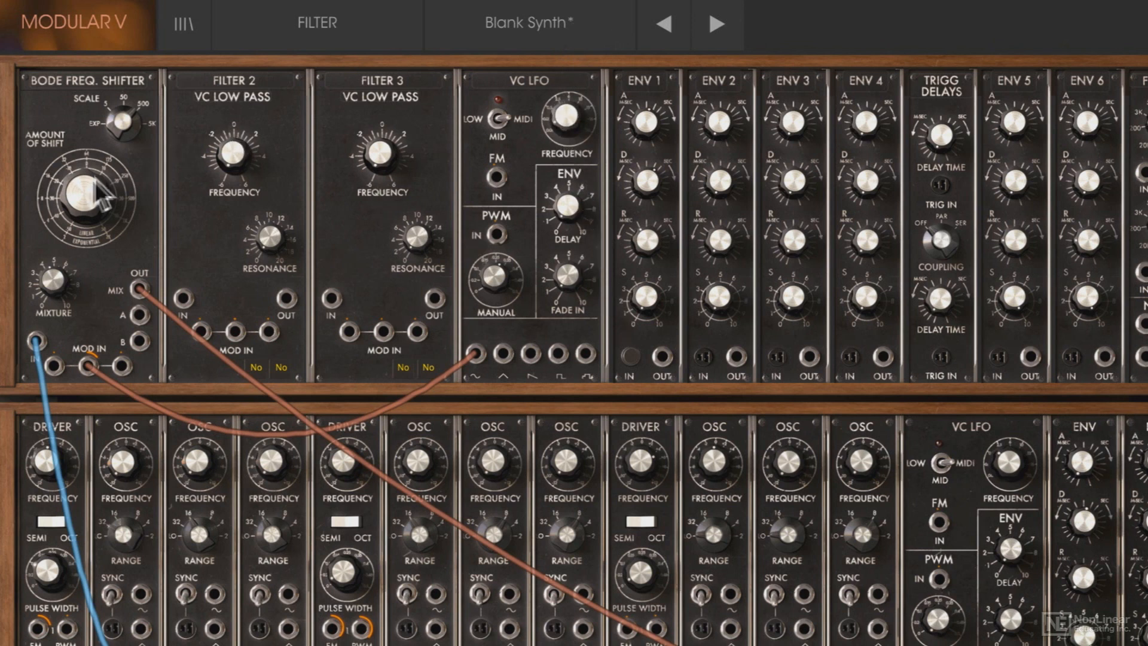
mouse_move(78, 211)
left_mouse_down()
mouse_move(100, 281)
mouse_move(90, 230)
left_mouse_up()
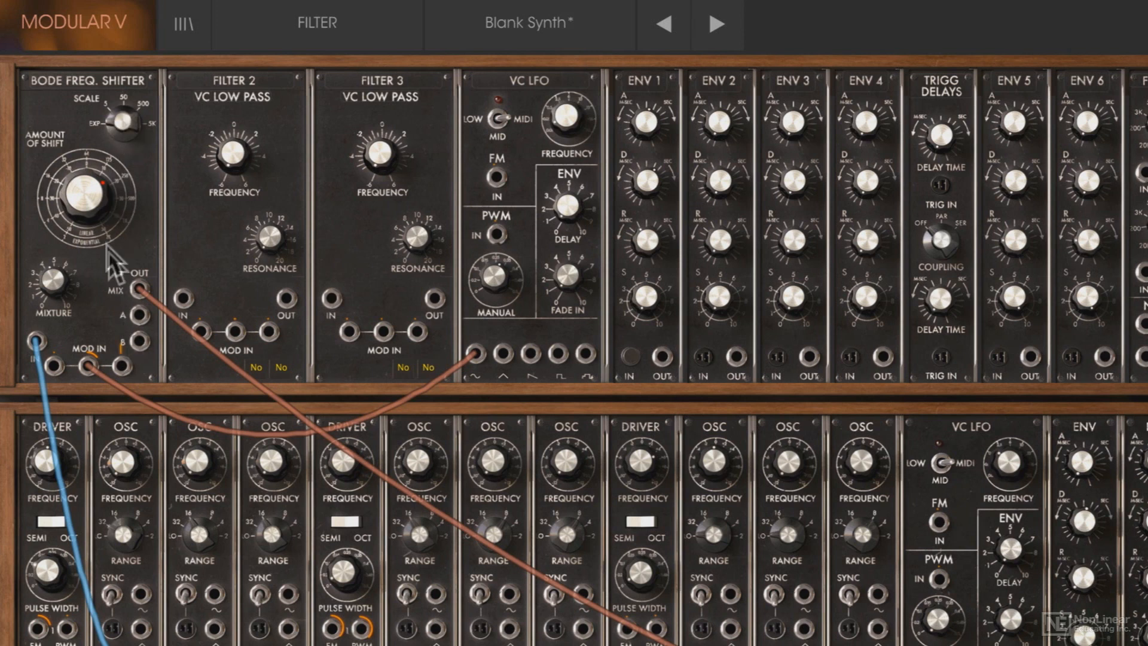
left_click_drag(86, 192, 94, 320)
left_click_drag(87, 345, 87, 342)
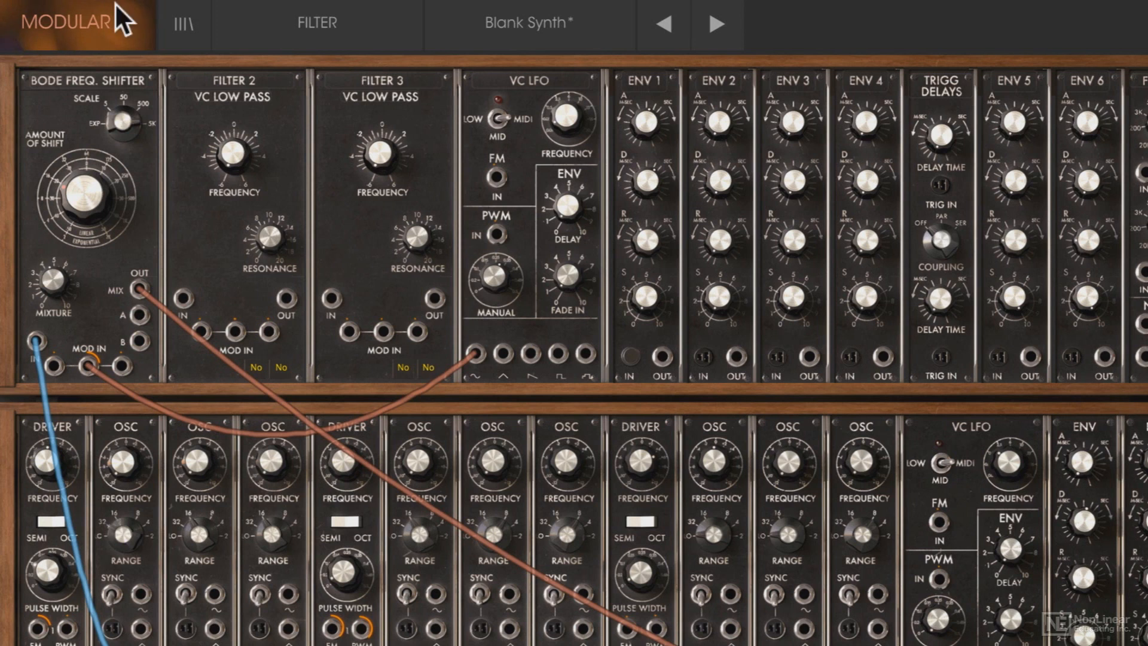
left_click_drag(75, 208, 93, 150)
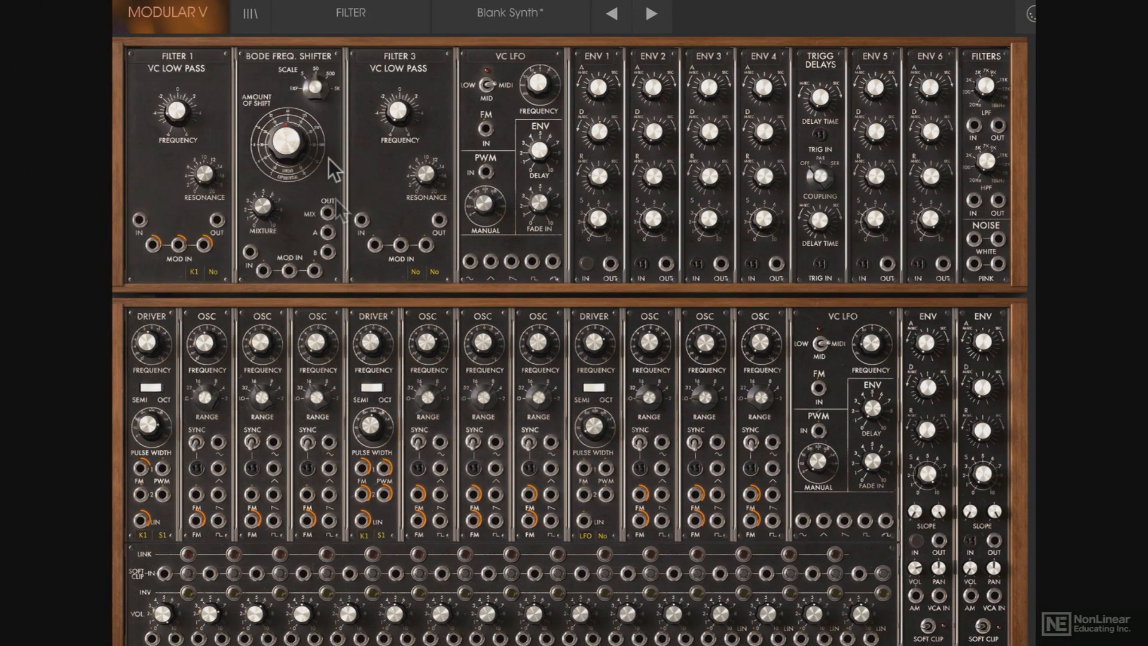
Step: Restore Filter 2 in place of the Bode Shifter in the second module slot and review that slot's module choices
left_click(292, 58)
left_click(290, 116)
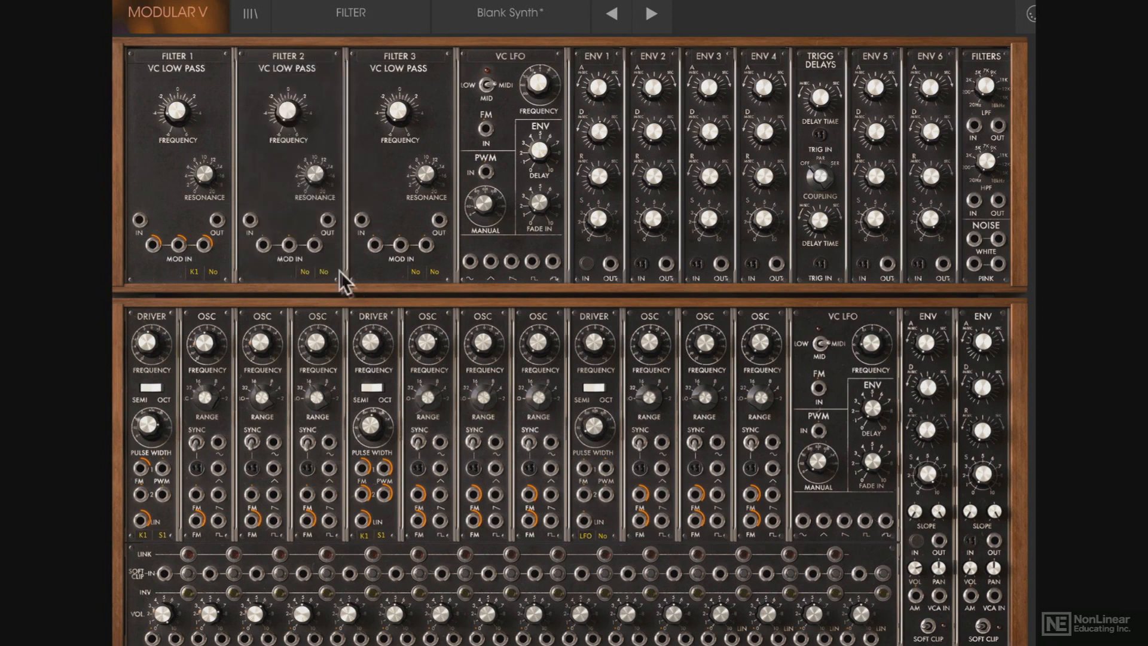
left_click(290, 56)
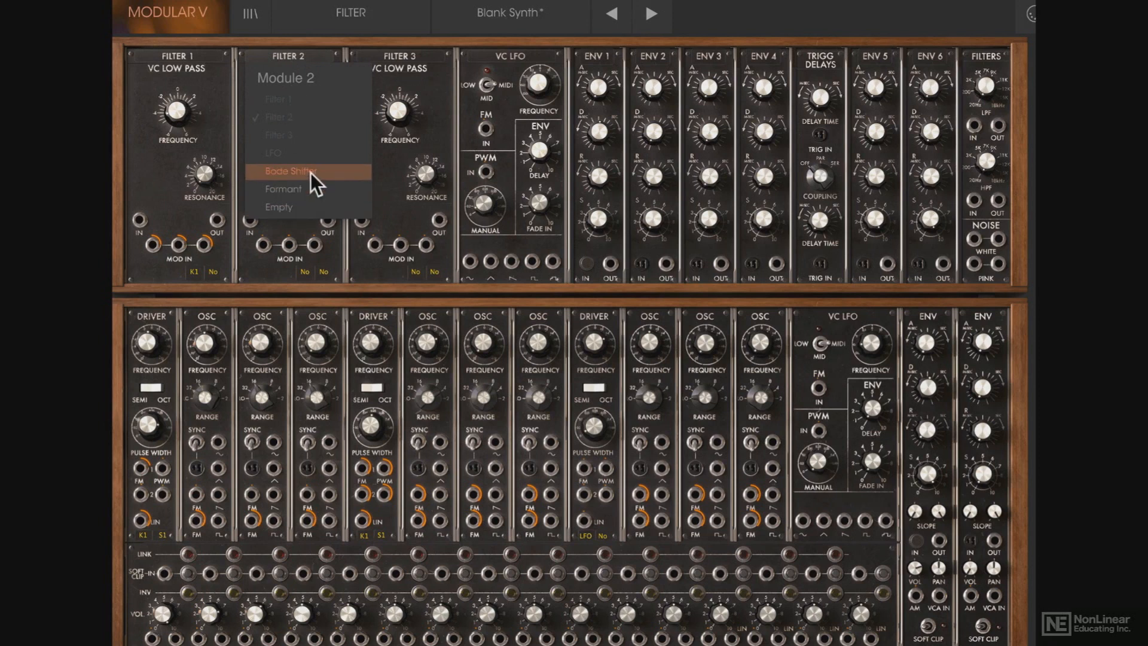
left_click(428, 107)
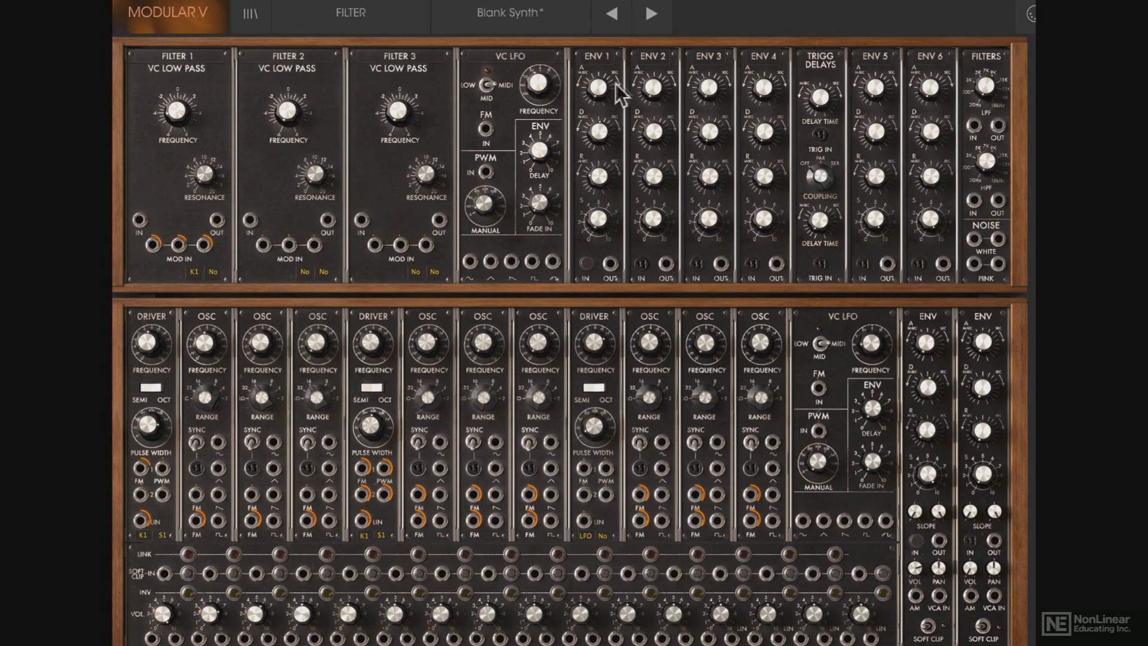
Step: Replace the Env 2 module with Ring Mod
left_click(657, 53)
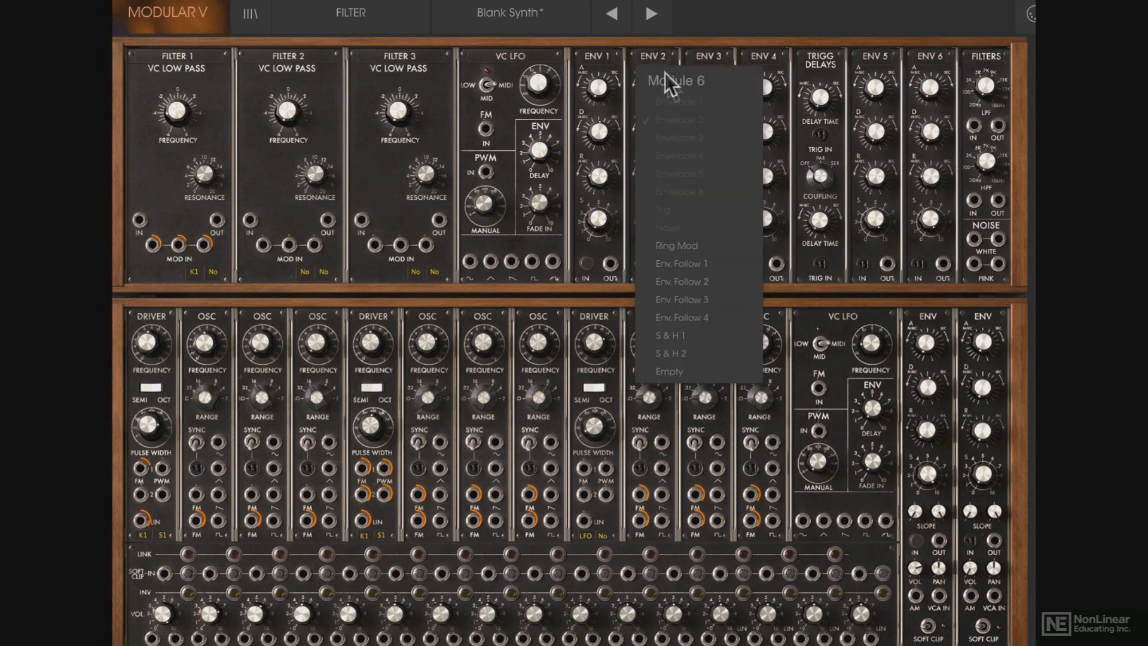
left_click(695, 245)
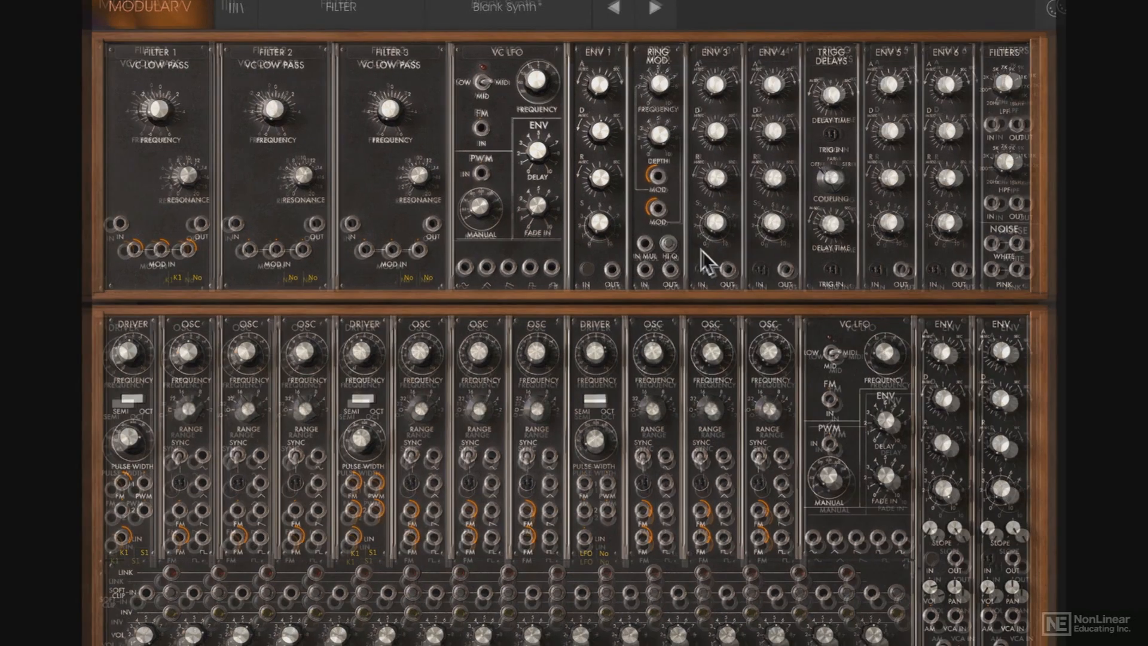